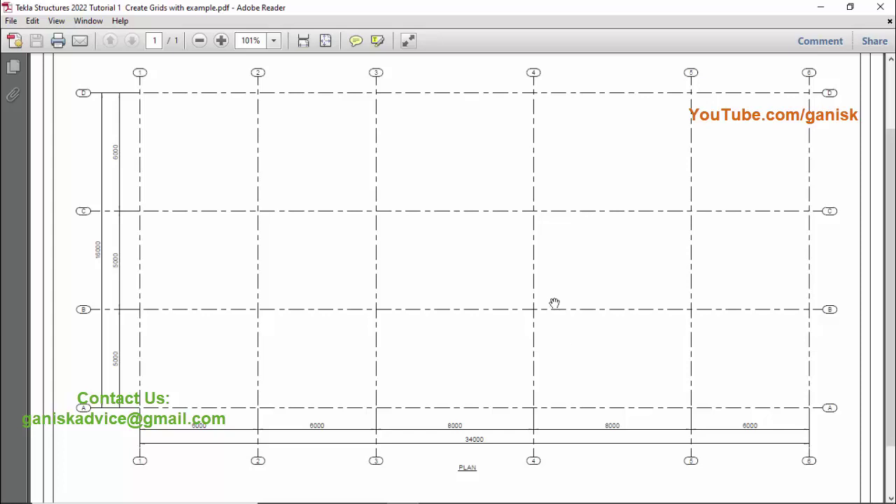
- Switch to Tekla Structures to view the existing model grid and return to the grid plan PDF in Adobe Reader
click(448, 494)
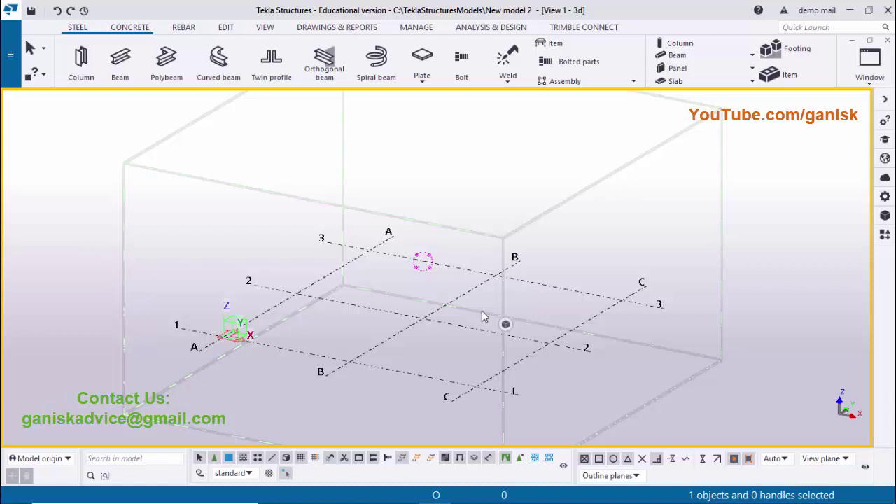
scroll(482, 310, down, 2)
click(402, 490)
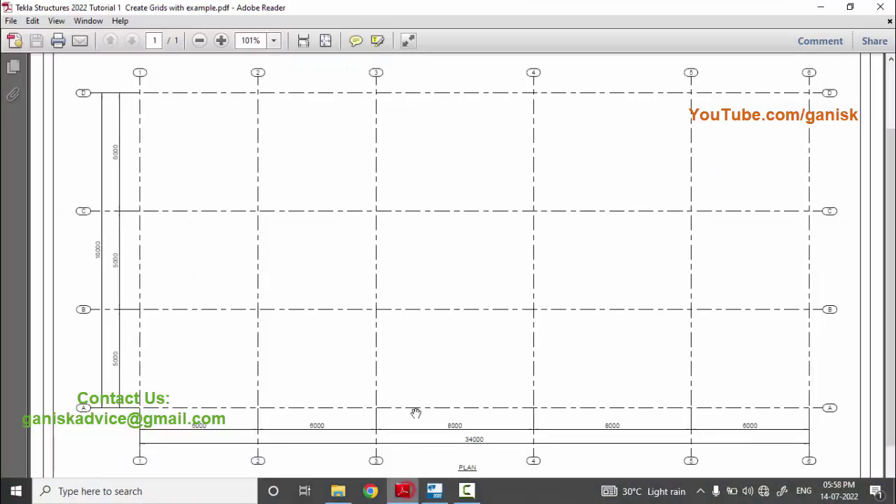
- Examine the plan's bay spacings and overall dimensions along grids 1 to 6 and A to D
scroll(440, 250, down, 2)
scroll(408, 313, up, 1)
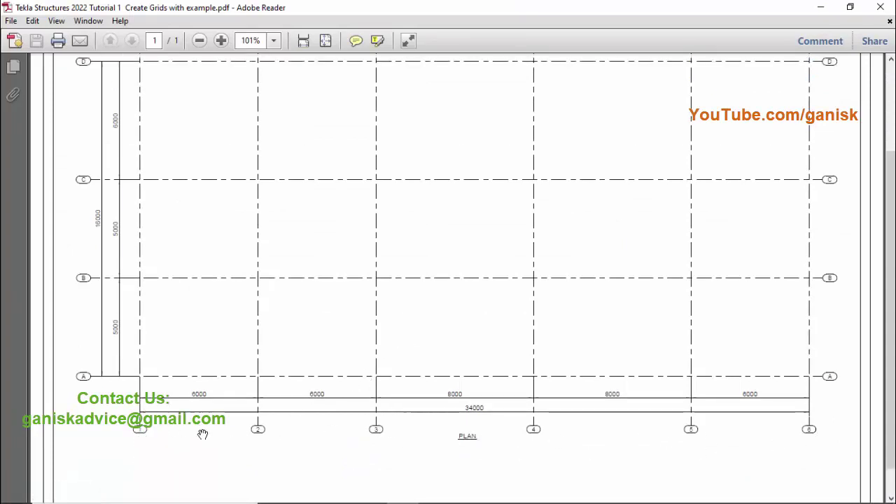
scroll(112, 364, up, 2)
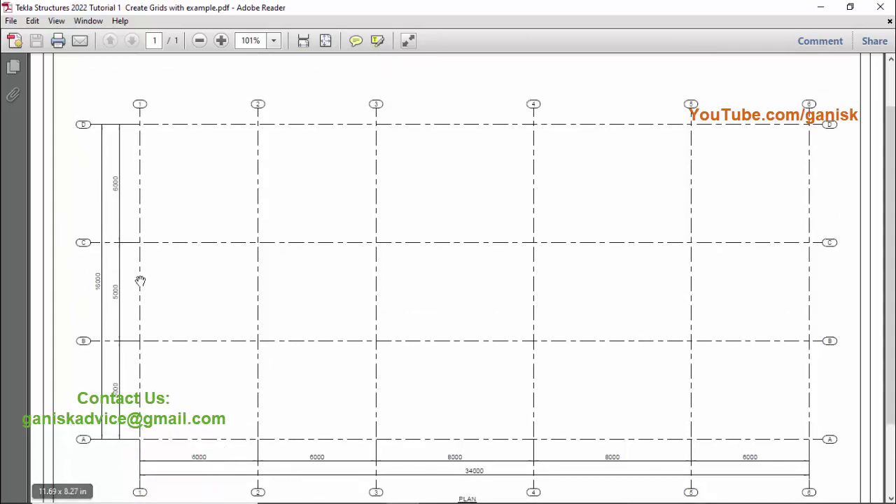
scroll(147, 293, down, 2)
ctrl+scroll(176, 406, up, 2)
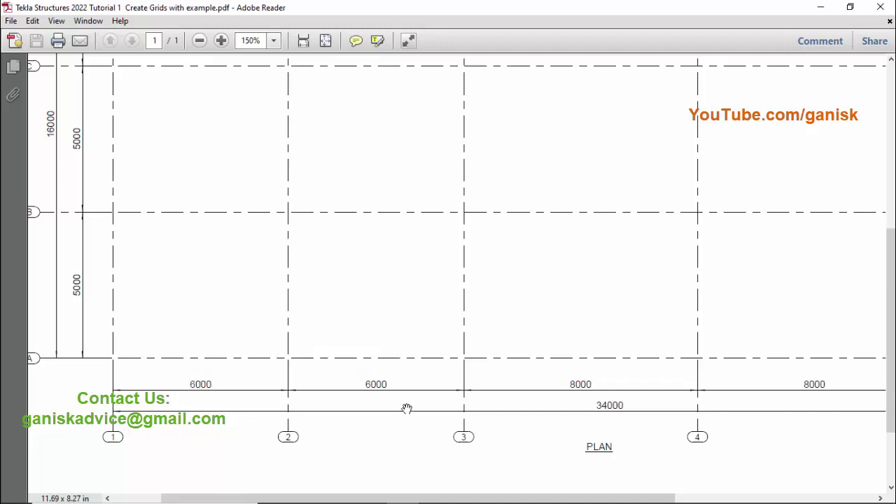
ctrl+scroll(705, 392, down, 2)
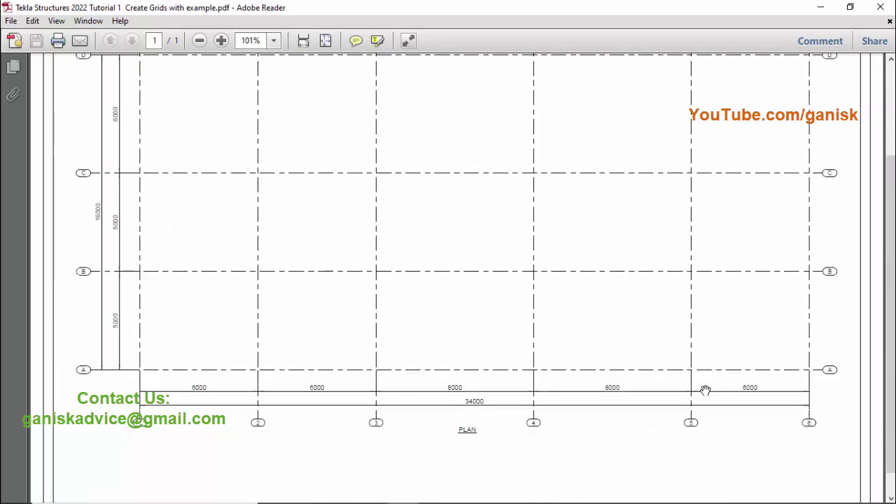
ctrl+scroll(736, 360, up, 2)
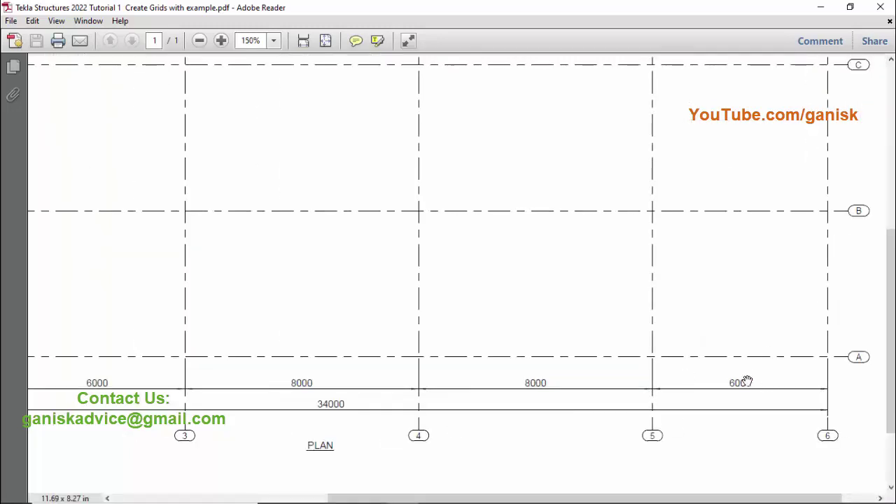
ctrl+scroll(748, 380, down, 2)
drag(147, 310, 141, 373)
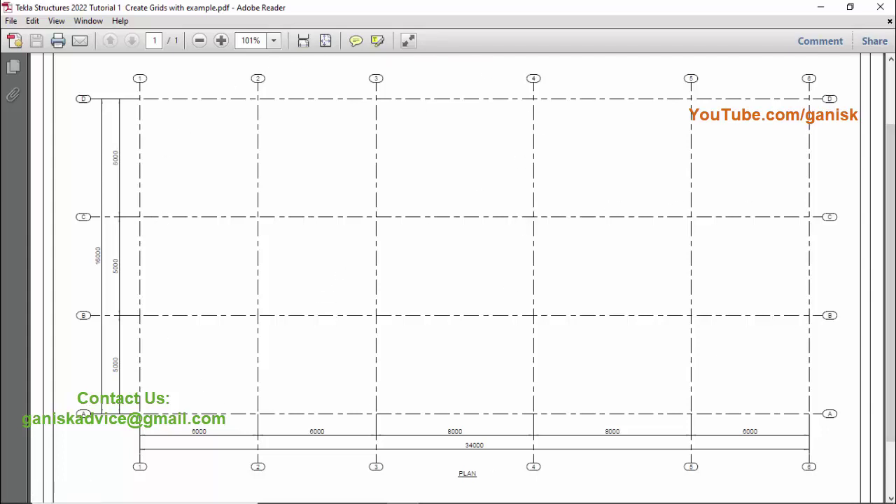
- Switch to Tekla Structures, view the properties of the existing rectangular grid, and close them
click(435, 490)
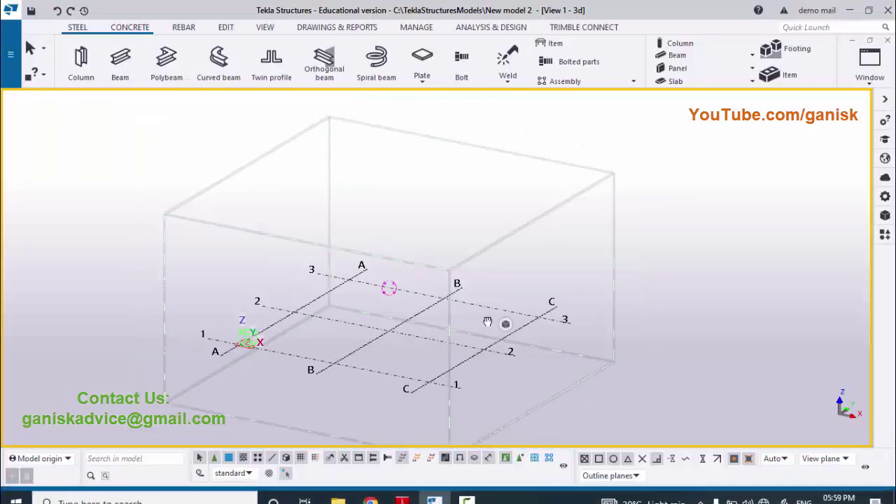
scroll(428, 343, up, 3)
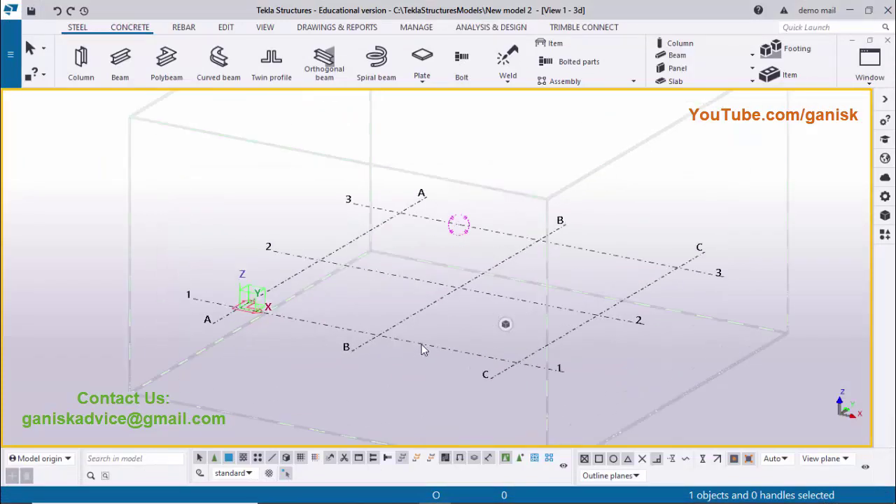
click(422, 345)
double_click(422, 345)
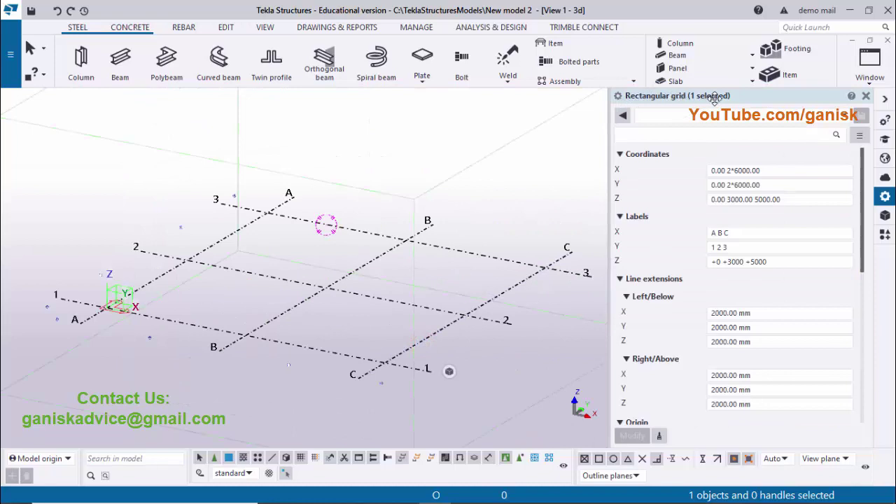
click(866, 95)
click(486, 318)
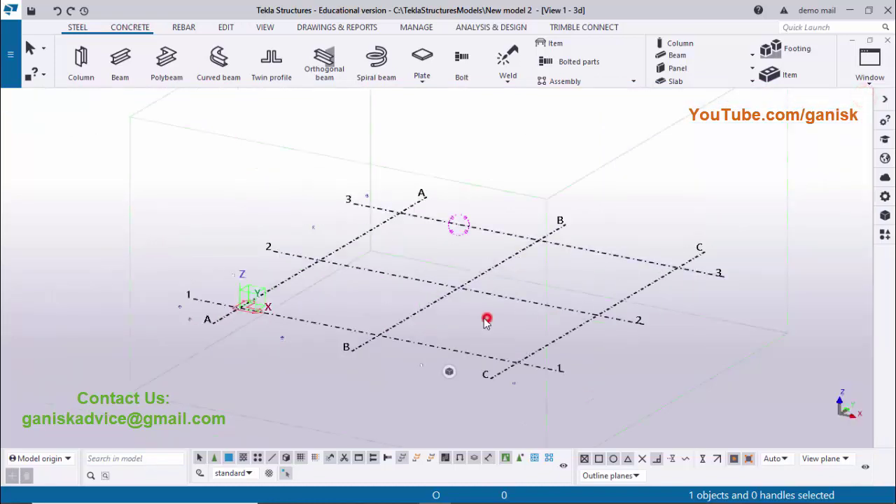
- Reopen and close the selected rectangular grid's properties two more times, using a different way of opening them each time
right_click(425, 308)
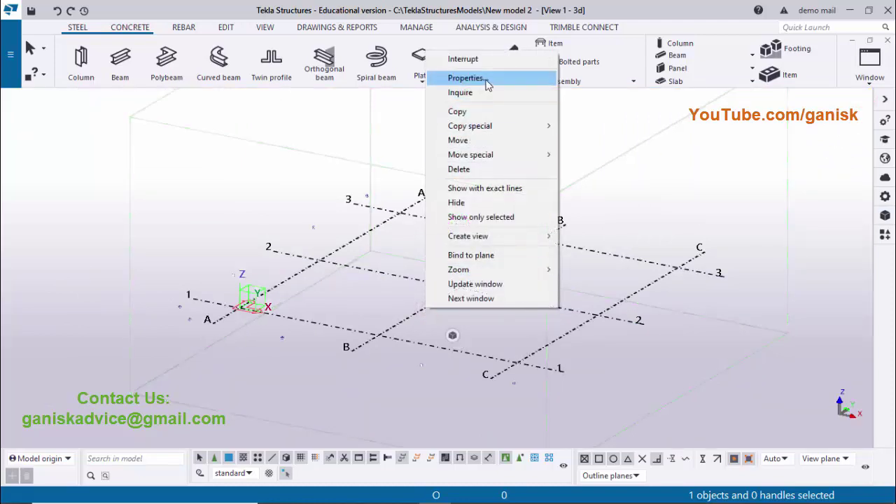
click(489, 78)
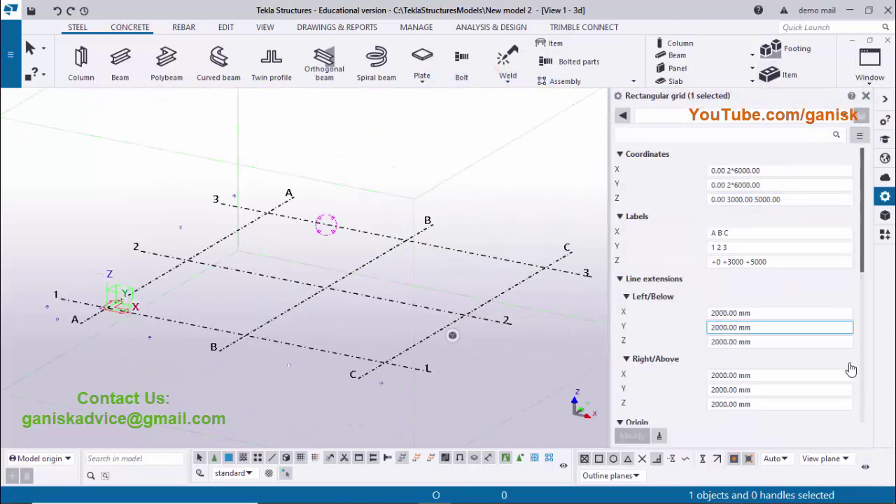
click(865, 96)
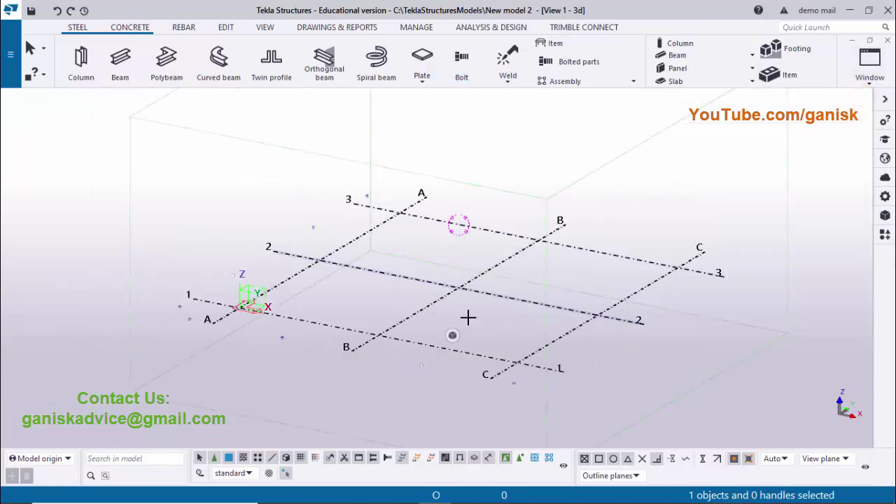
click(721, 191)
click(425, 310)
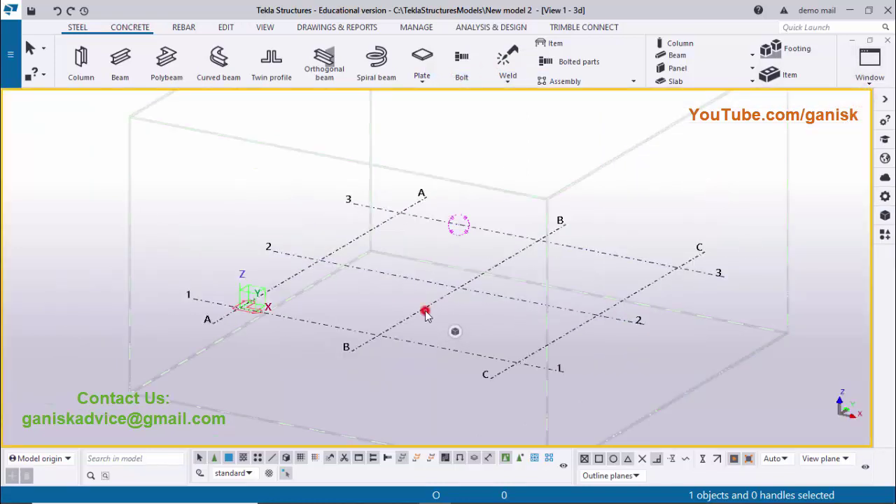
key(alt+Return)
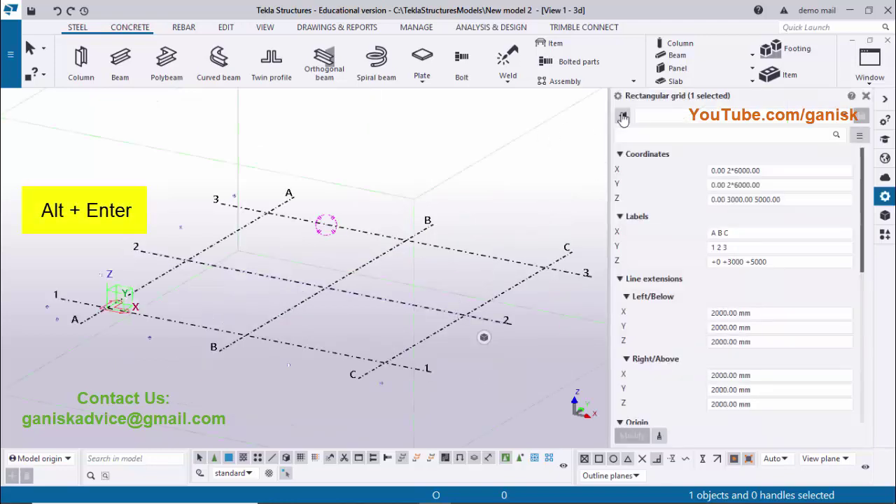
click(866, 96)
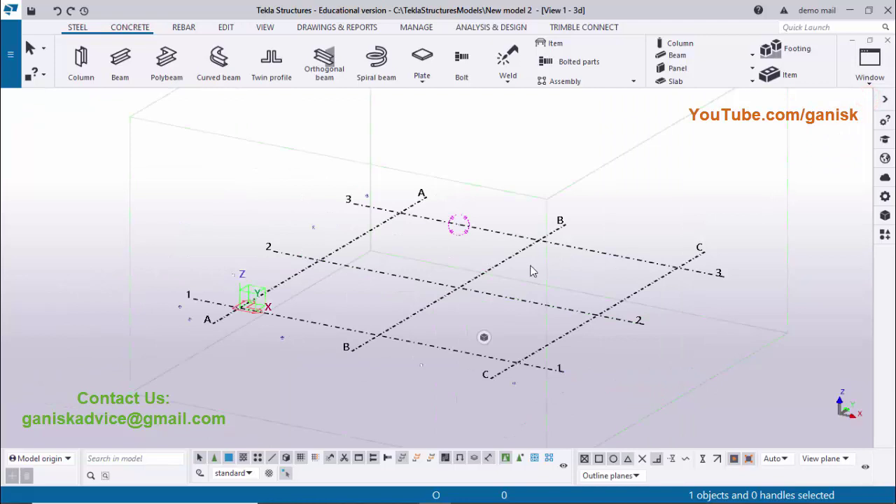
mouse_move(508, 285)
middle_down()
mouse_move(525, 288)
mouse_move(506, 280)
middle_up()
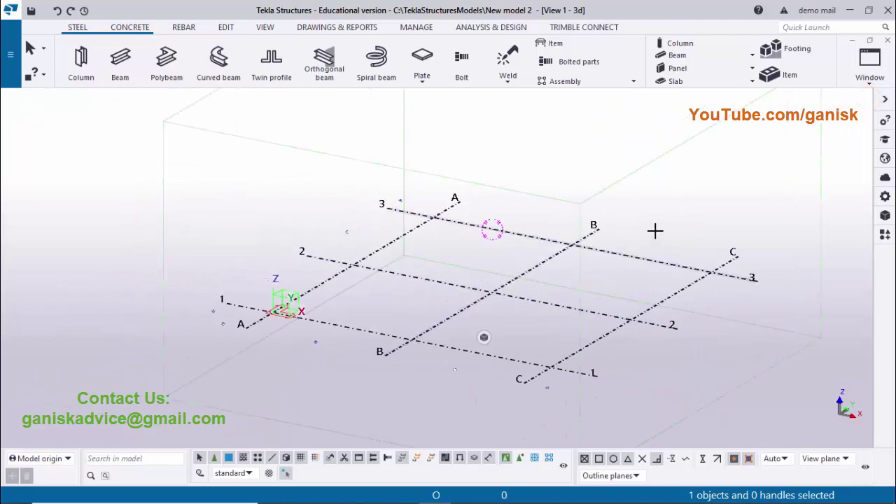
middle_drag(677, 198, 411, 328)
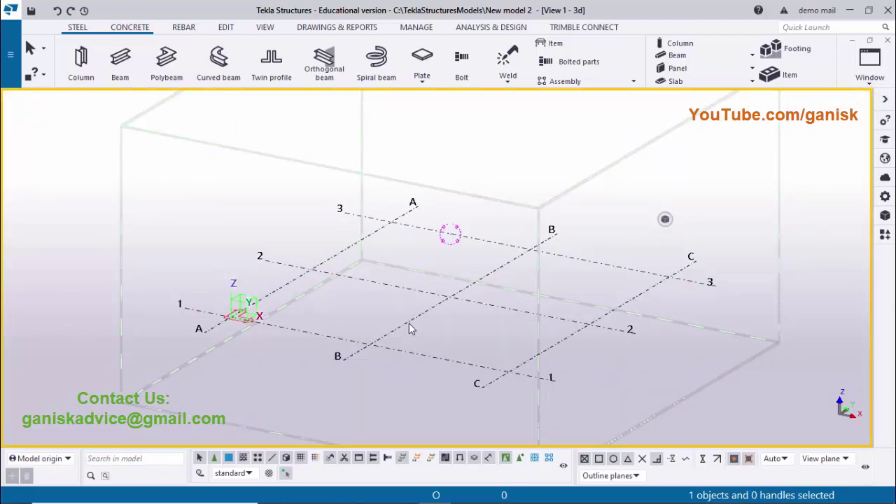
middle_click(409, 324)
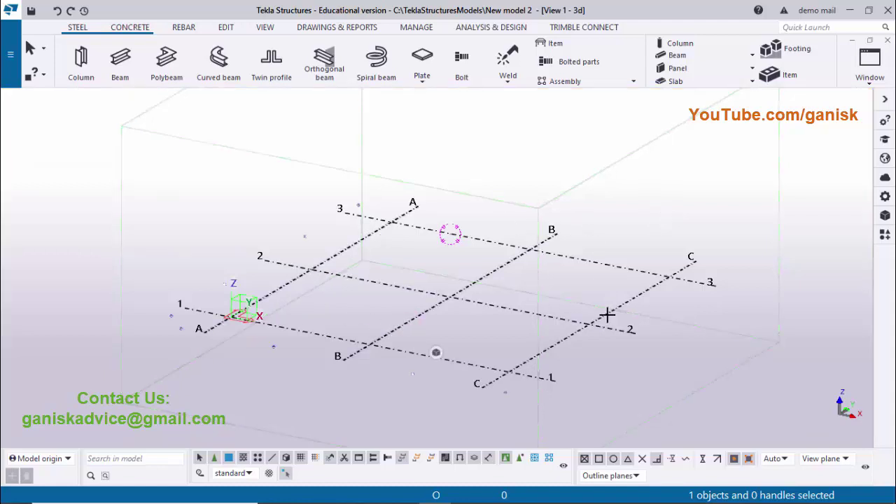
middle_click(646, 198)
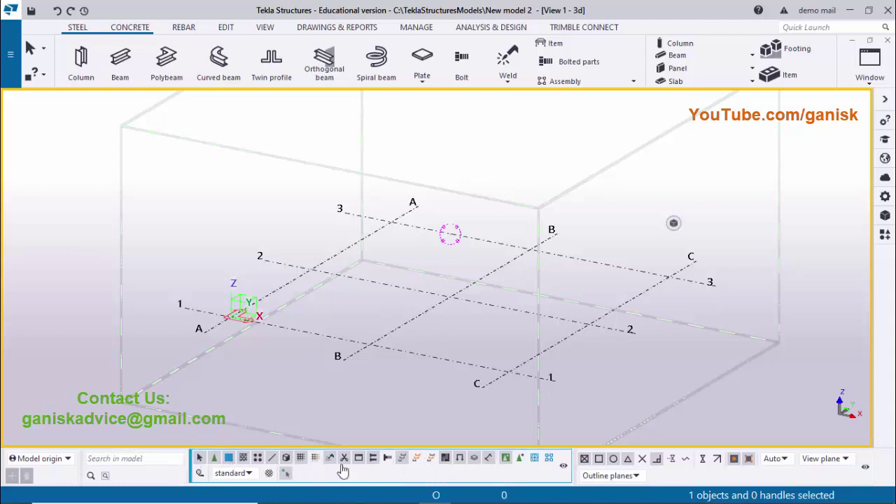
- Turn off grid selection and try to select the grid by picking several of its lines
click(301, 460)
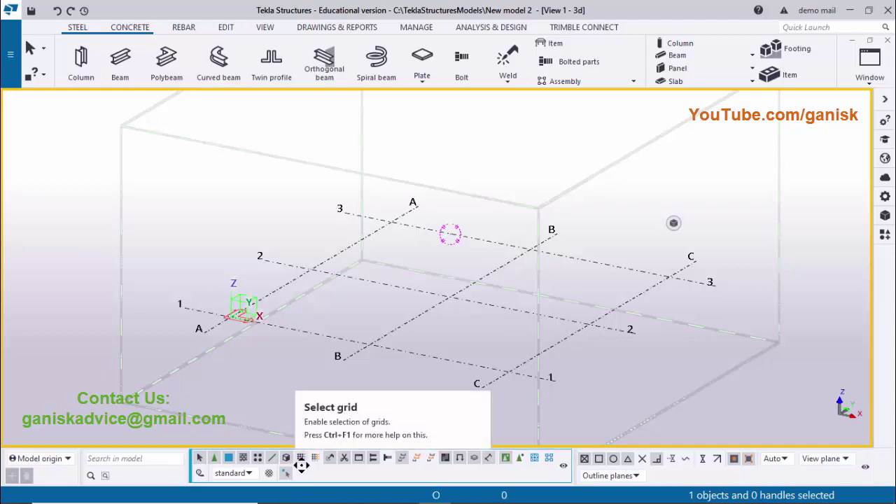
click(417, 317)
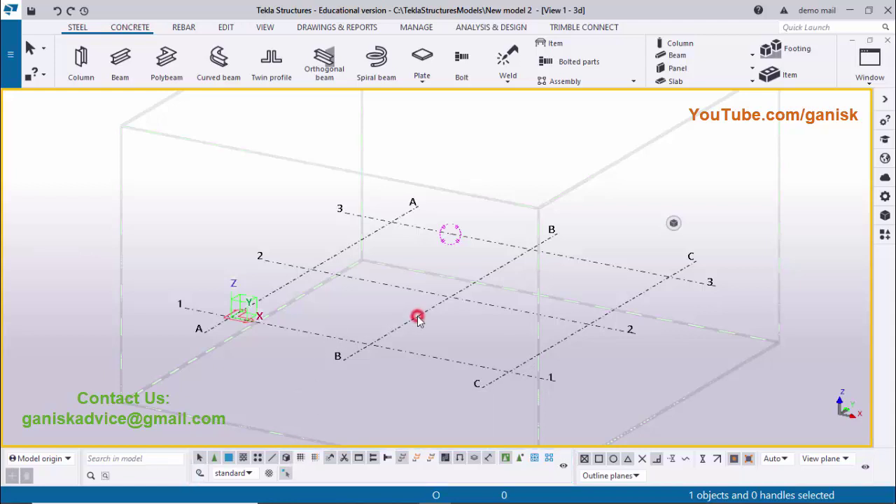
click(449, 297)
click(476, 298)
click(481, 274)
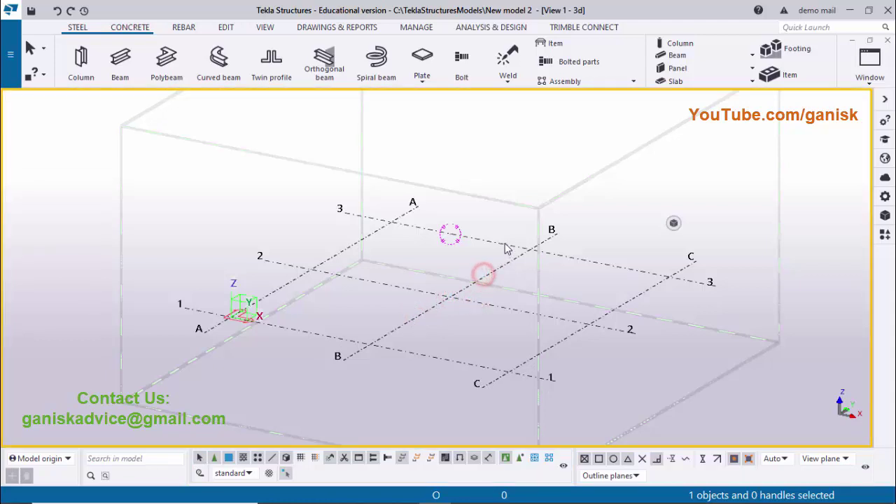
click(439, 261)
- Turn grid selection back on, select the grid in the model, and clear the selection
click(301, 459)
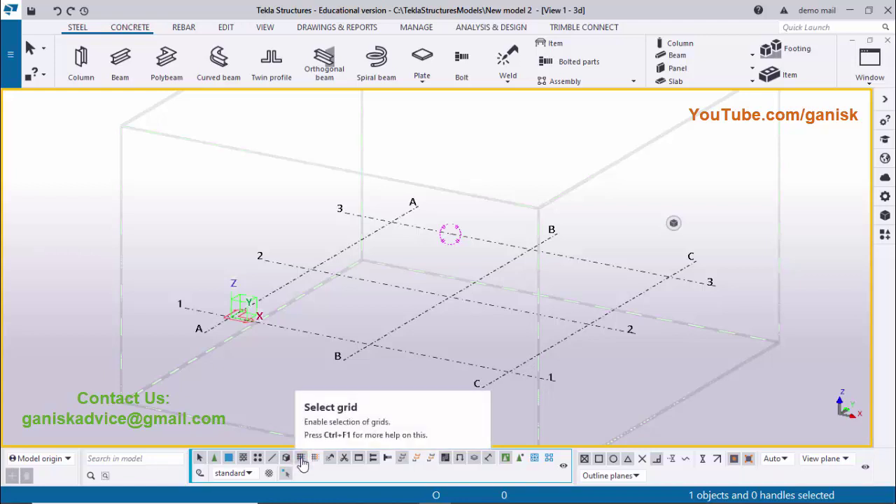
click(415, 316)
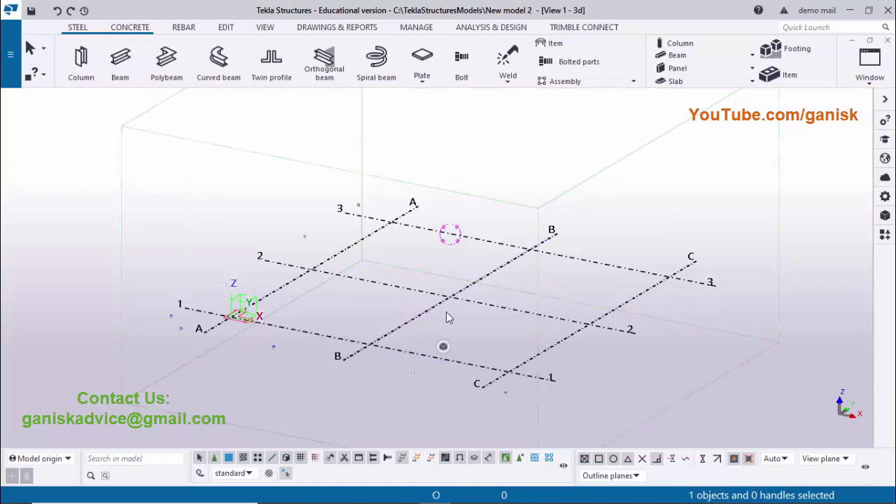
click(411, 364)
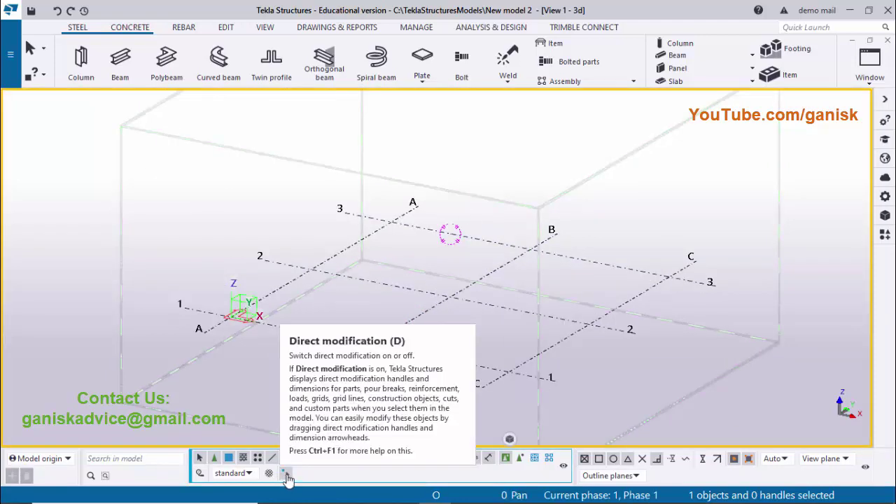
- Using direct modification, move grid lines 3 and C to 8000 mm from lines 2 and B, expanding the work area to fit
click(286, 473)
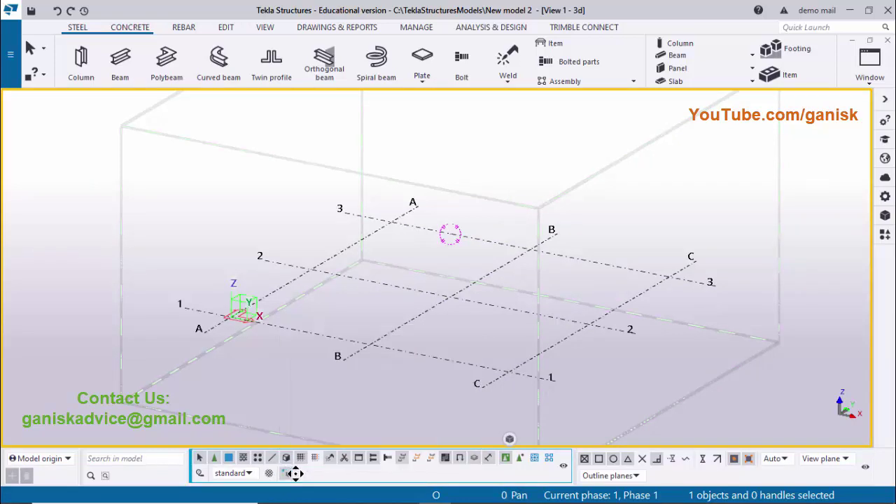
click(483, 303)
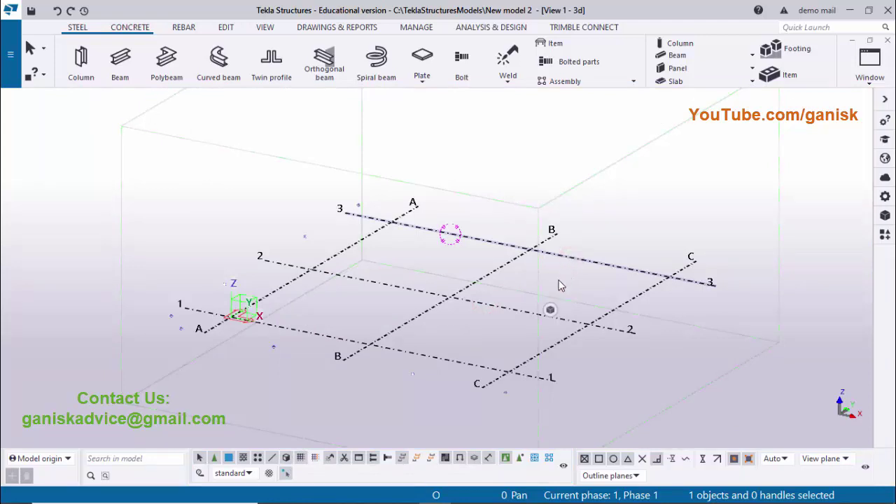
drag(568, 276, 572, 258)
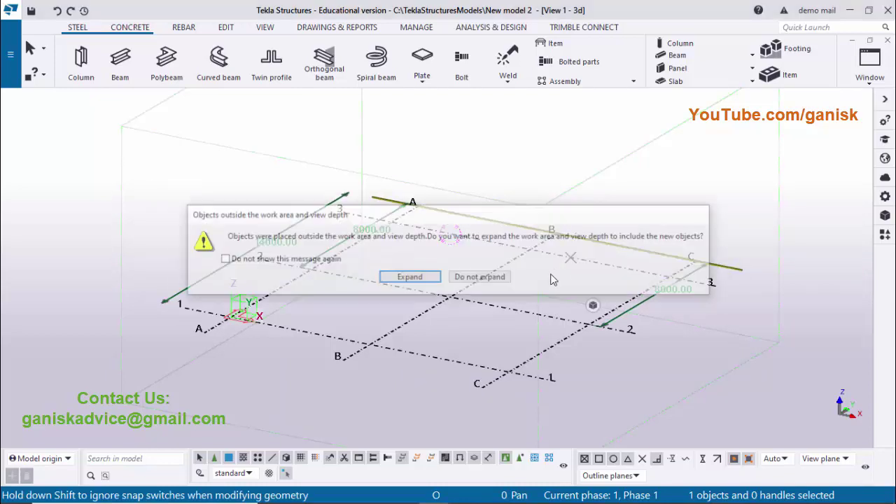
click(421, 278)
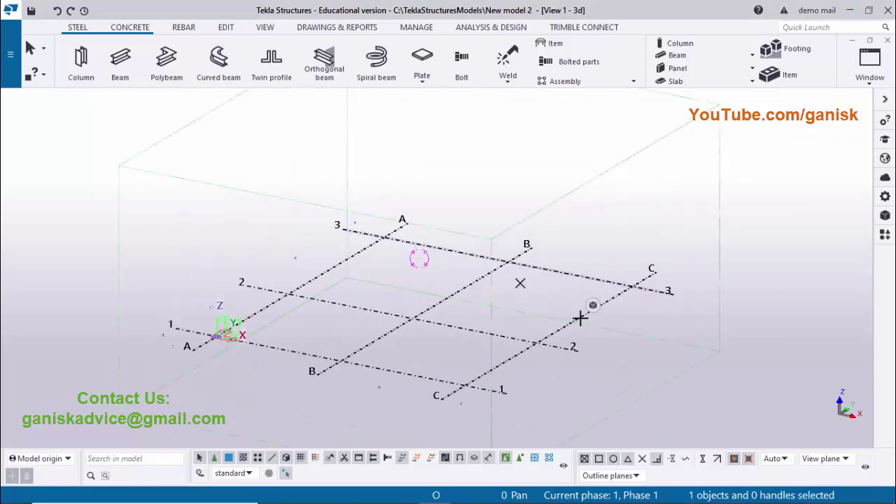
click(574, 319)
drag(574, 319, 608, 333)
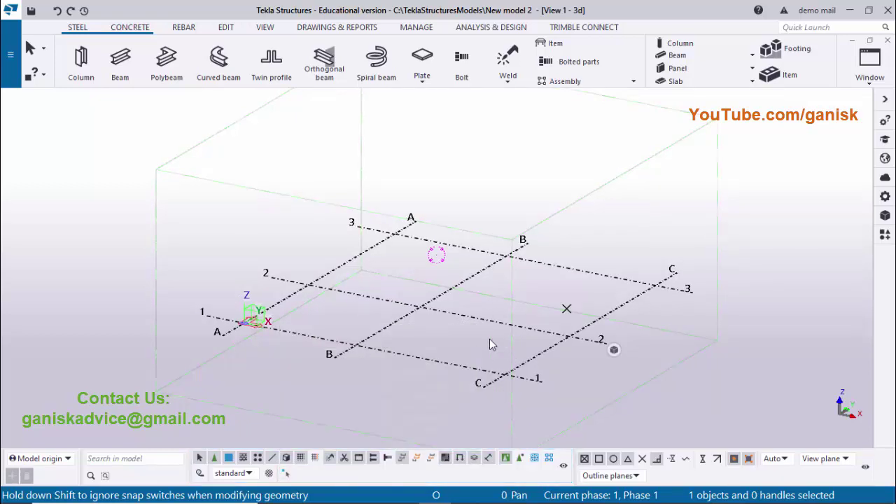
- Open the rectangular grid's properties and switch to the plan PDF in Adobe Reader to read the bay spacings
middle_drag(489, 339, 468, 356)
double_click(466, 352)
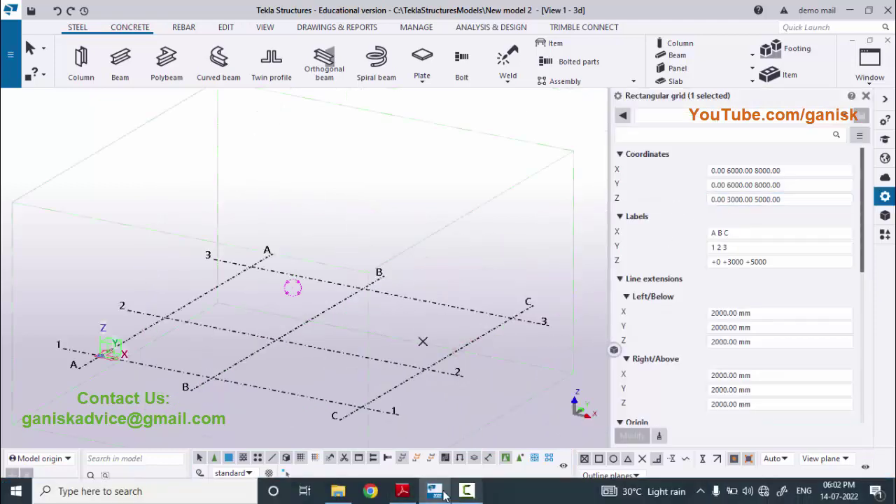
click(403, 490)
scroll(290, 394, down, 1)
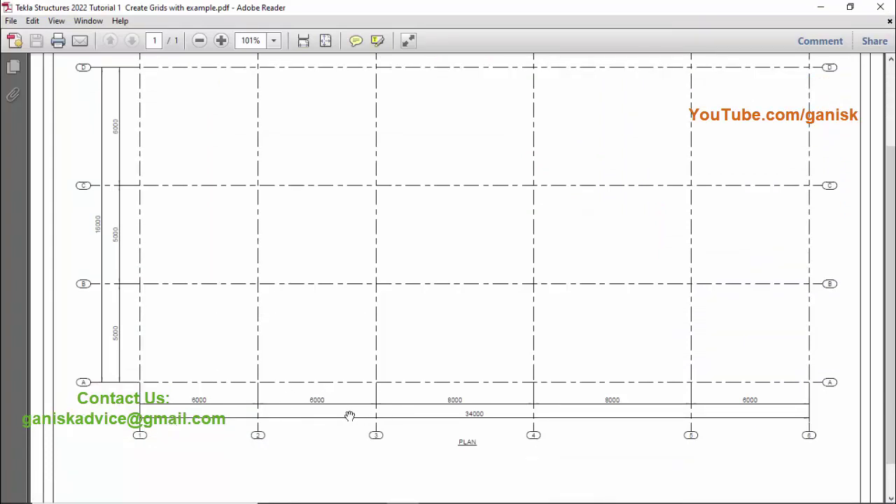
- Return to Tekla Structures and replace the grid's X coordinates with 0 2*6000, checking the bay spacings in the plan PDF
key(alt+Tab)
drag(797, 171, 670, 175)
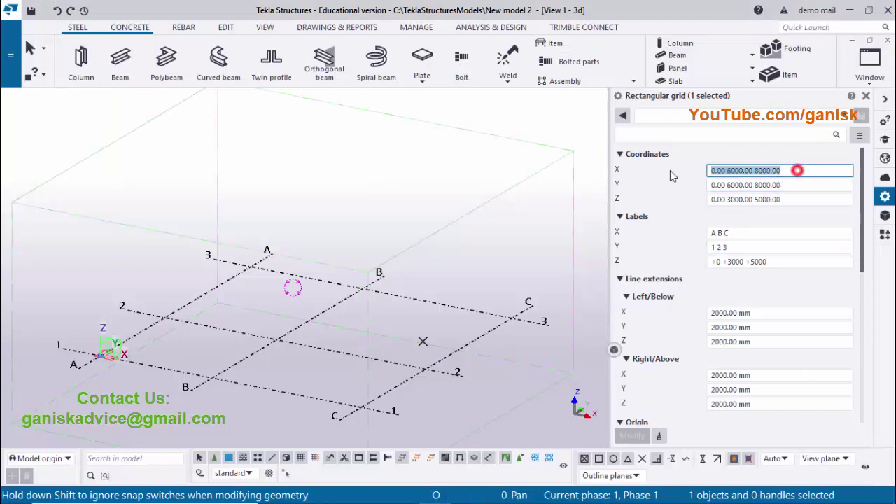
key(alt+Tab)
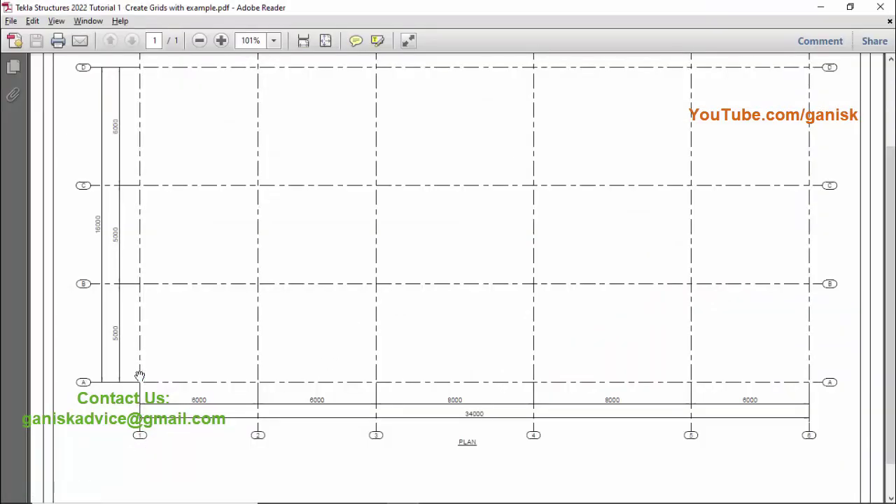
key(alt+Tab)
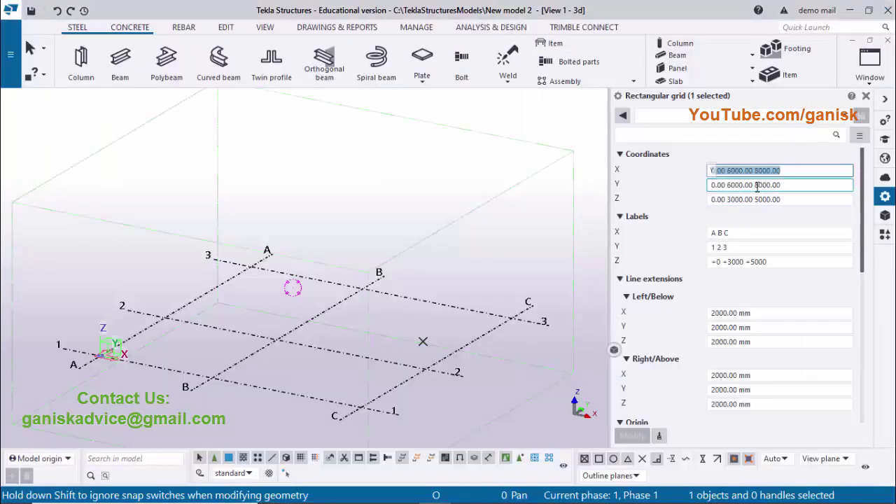
key(BackSpace)
text(0 2*6000)
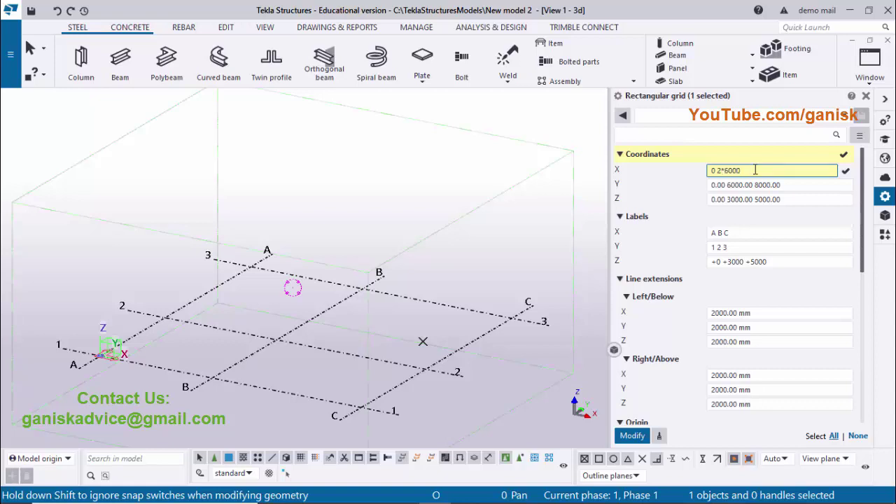
- Read the remaining bays between lines 3 and 6 in the plan PDF and extend the grid's X coordinates with 2*8000 6000
key(alt+Tab)
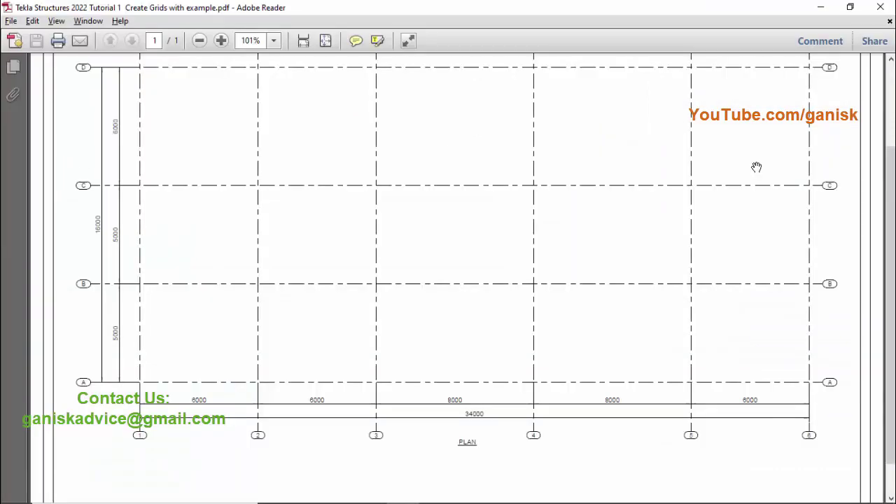
key(alt+Tab)
key(alt+Tab)
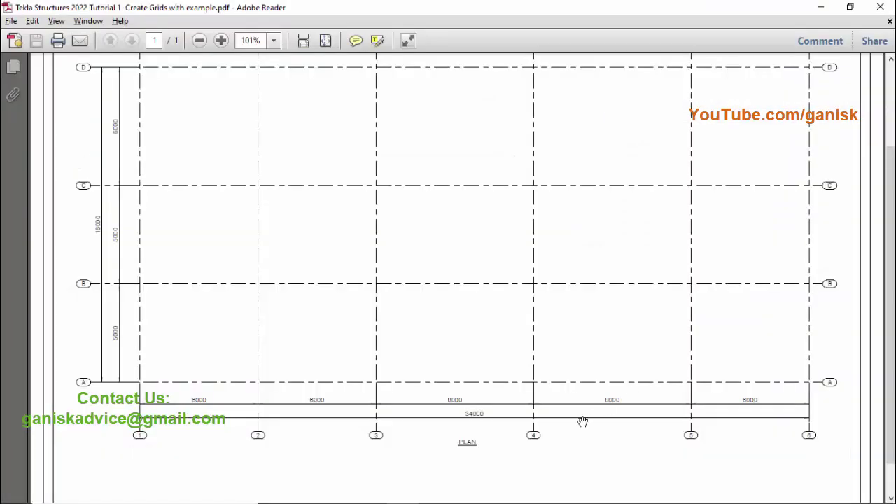
key(alt+Tab)
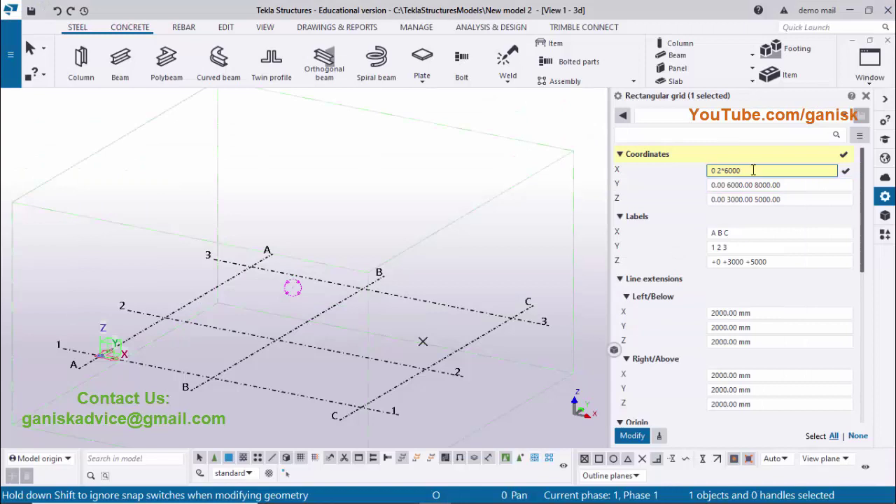
text(2*8000)
key(alt+Tab)
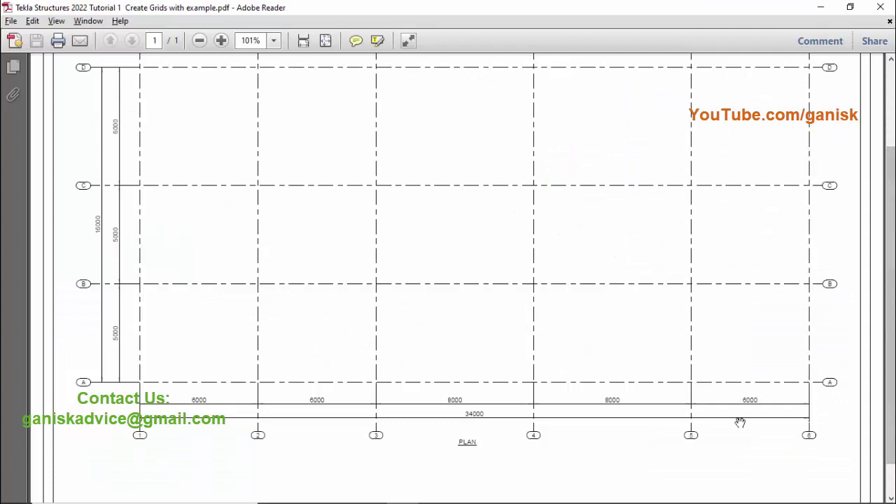
key(alt+Tab)
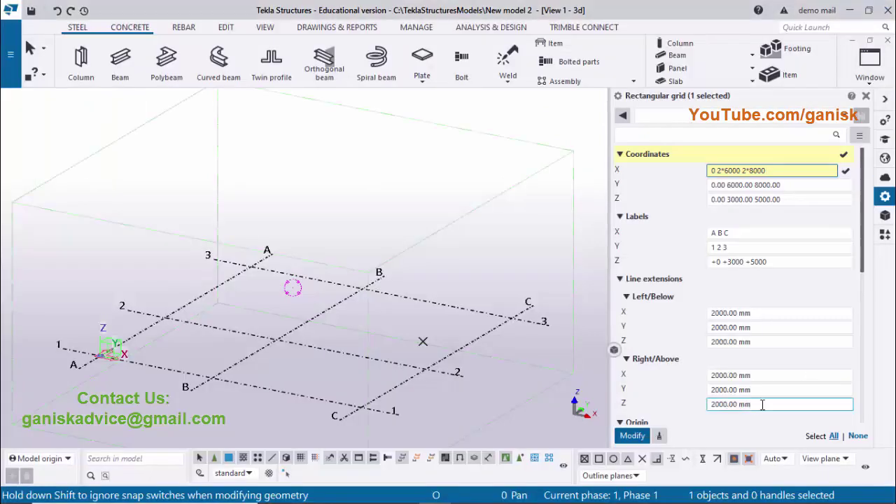
key(alt+Tab)
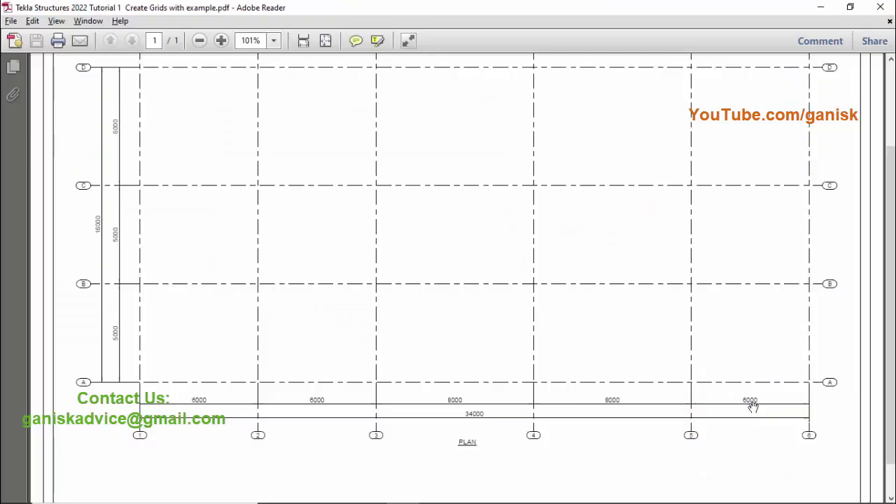
key(alt+Tab)
click(775, 199)
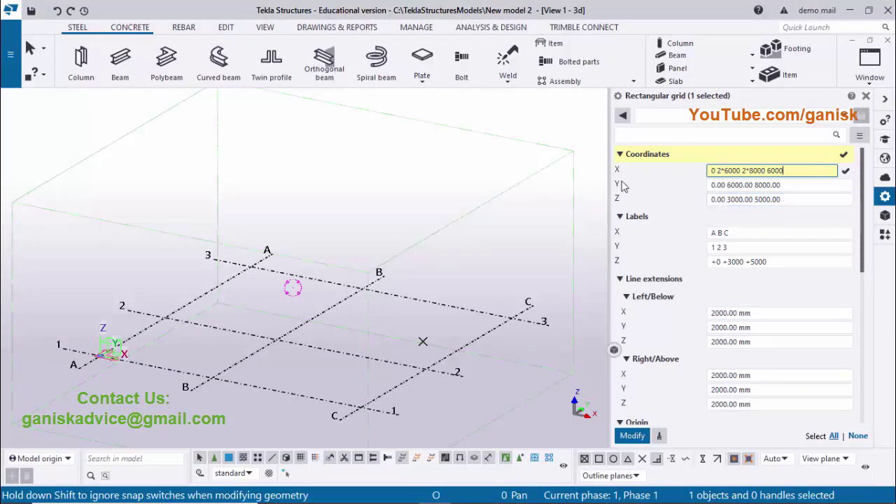
- Check the spacings between lines A and D in the plan PDF and set the grid's Y coordinates to 0 2*5000 6000
click(785, 184)
key(alt+Tab)
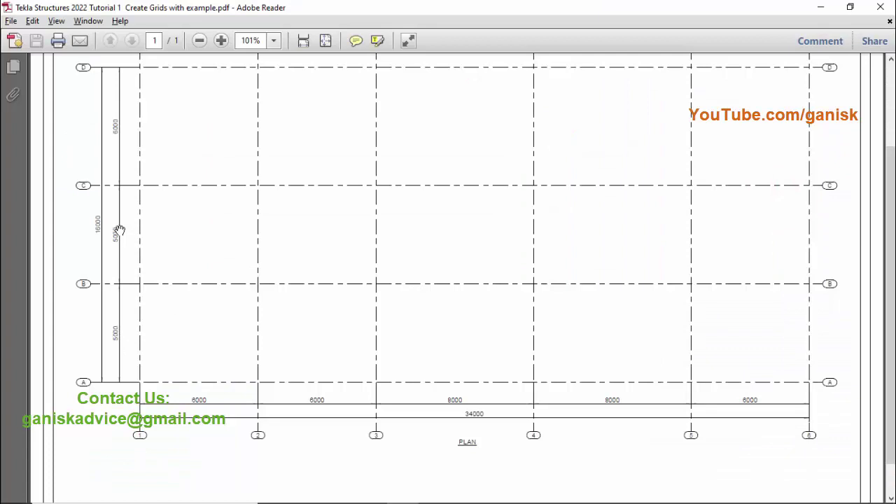
drag(145, 214, 180, 316)
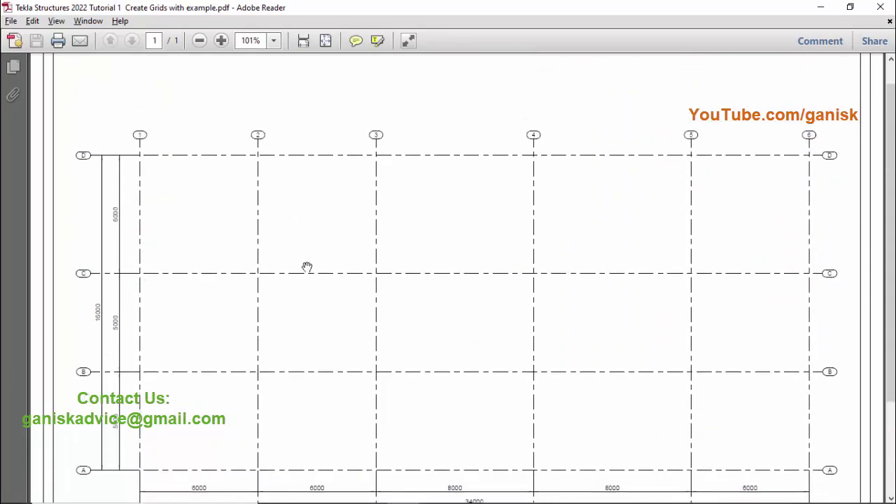
key(alt+Tab)
click(795, 200)
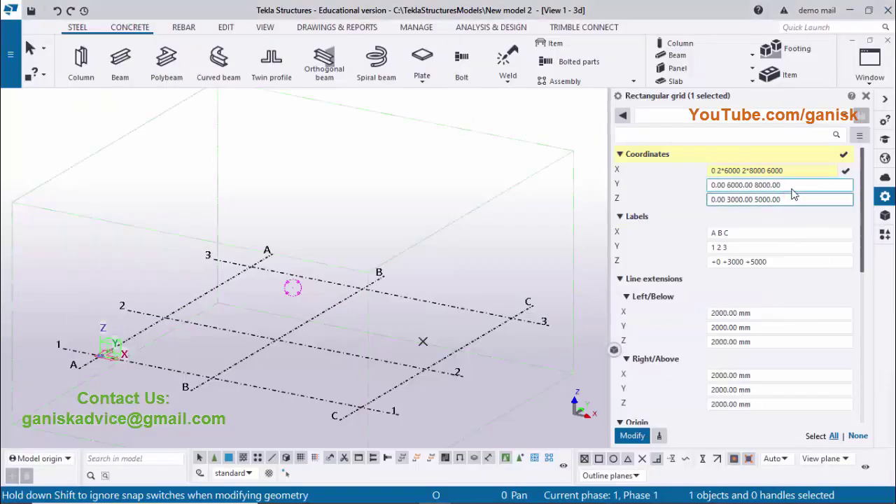
triple_click(791, 185)
text(0 2*)
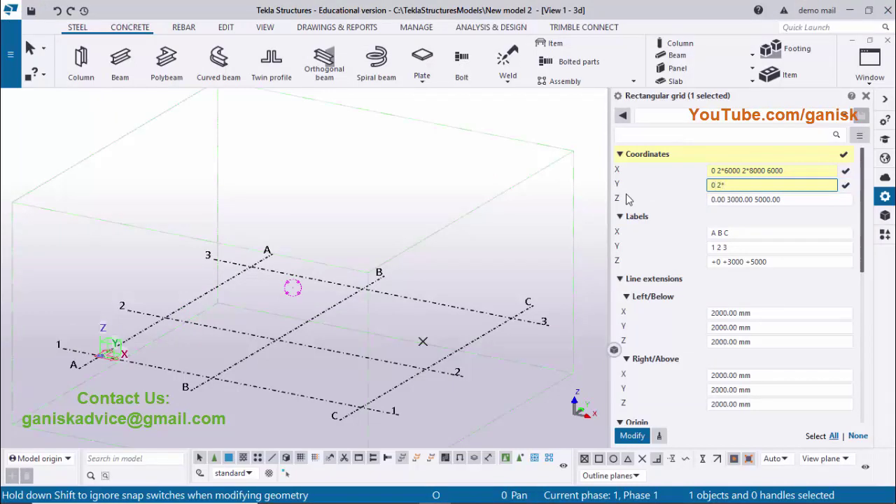
key(alt+Tab)
key(alt+Tab)
text(2*)
key(alt+Tab)
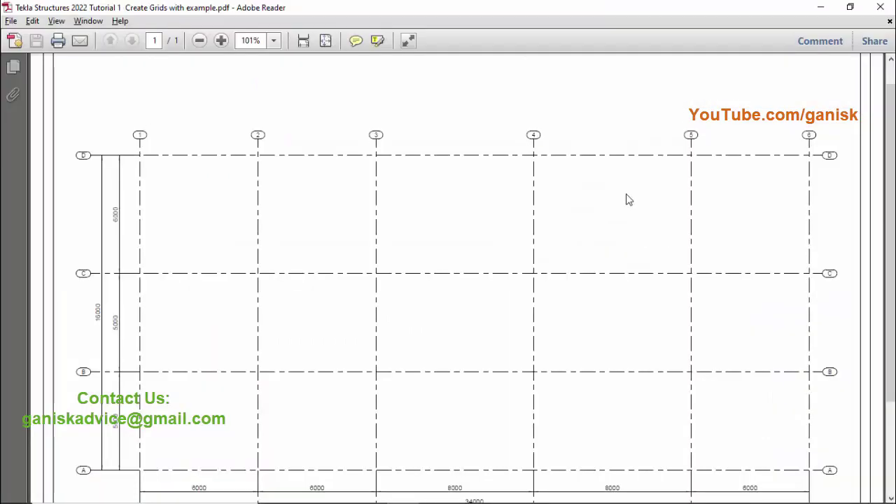
key(alt+Tab)
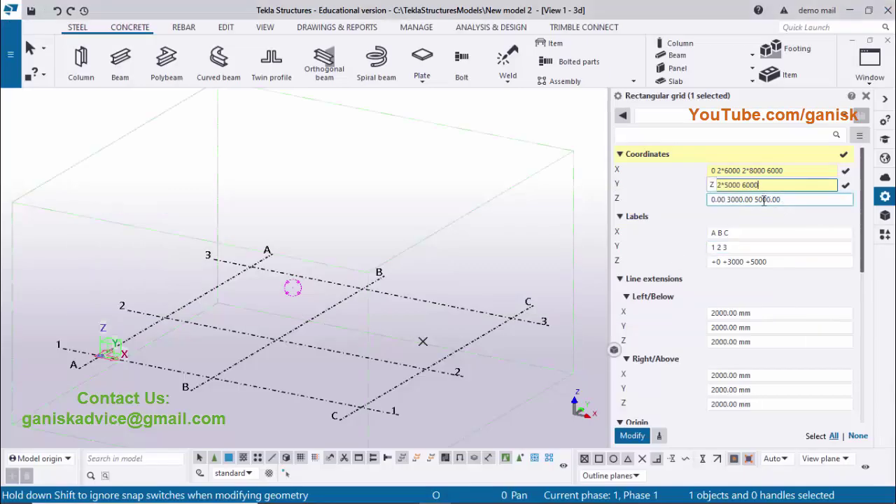
click(793, 200)
key(alt+Tab)
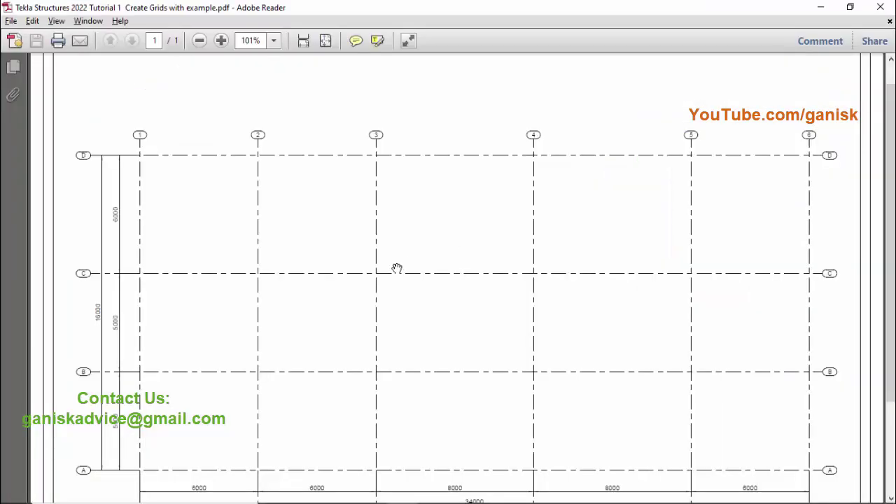
scroll(396, 268, down, 3)
key(alt+Tab)
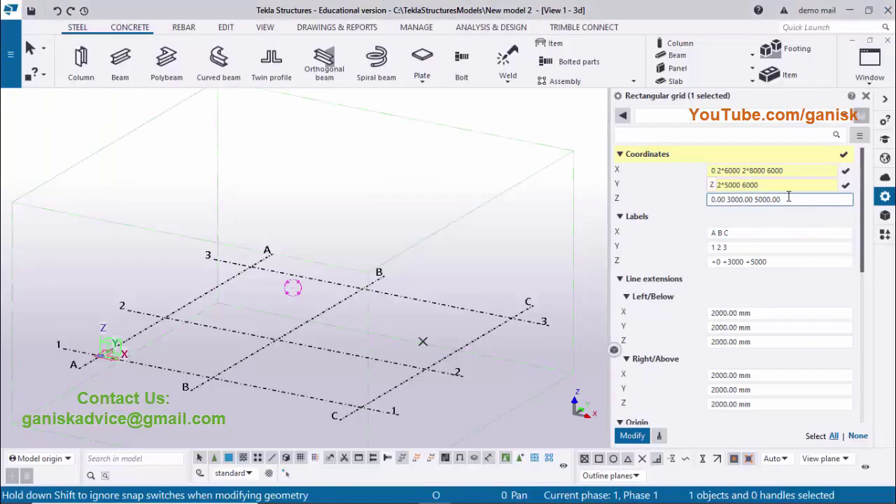
drag(792, 200, 652, 207)
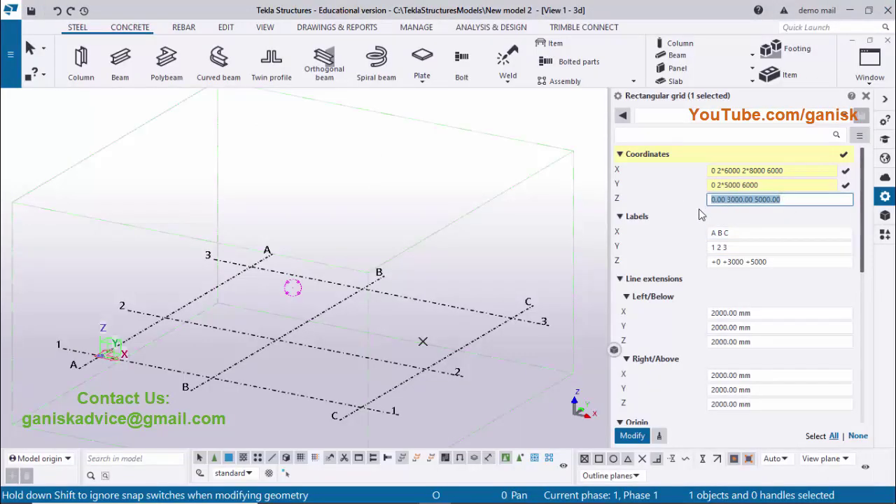
text(0 5000 10000)
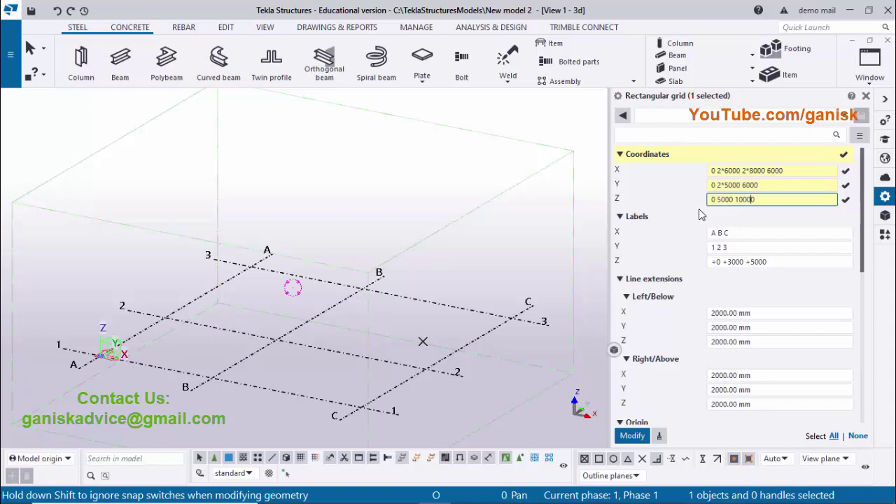
- Check the numbered lines in the plan PDF and set the grid's X labels to 1 2 3 4 5 6
click(722, 232)
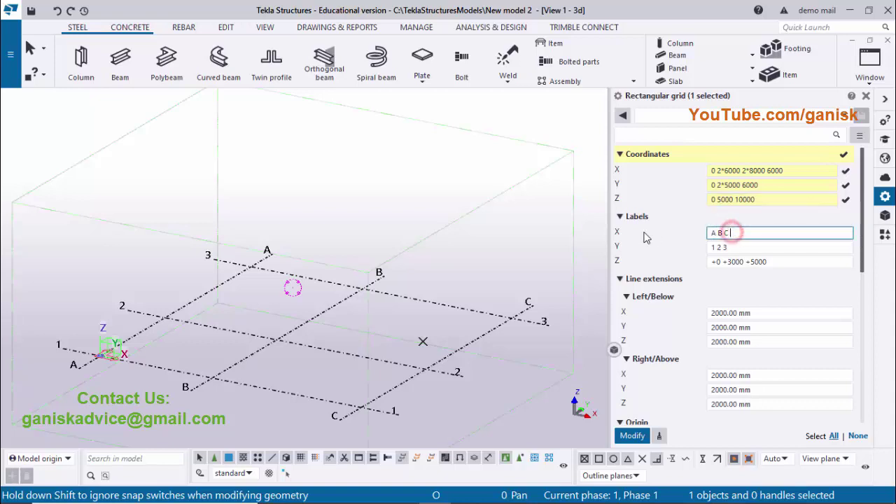
key(alt+Tab)
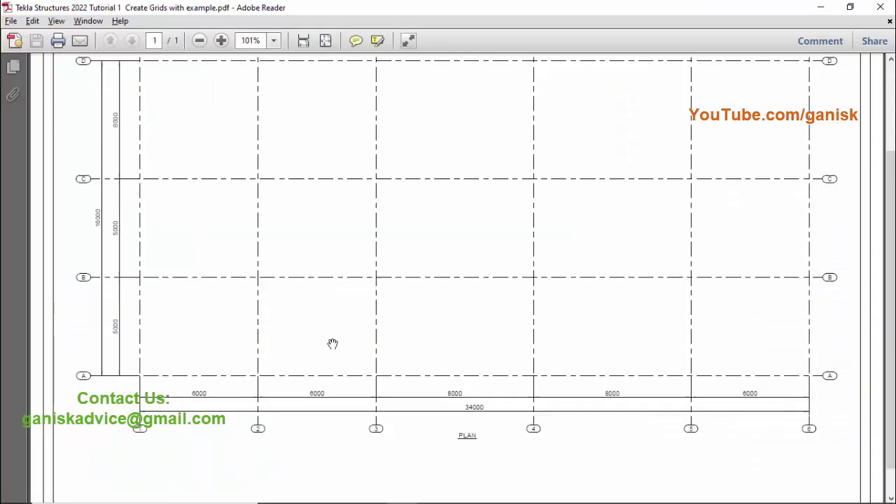
scroll(150, 435, down, 1)
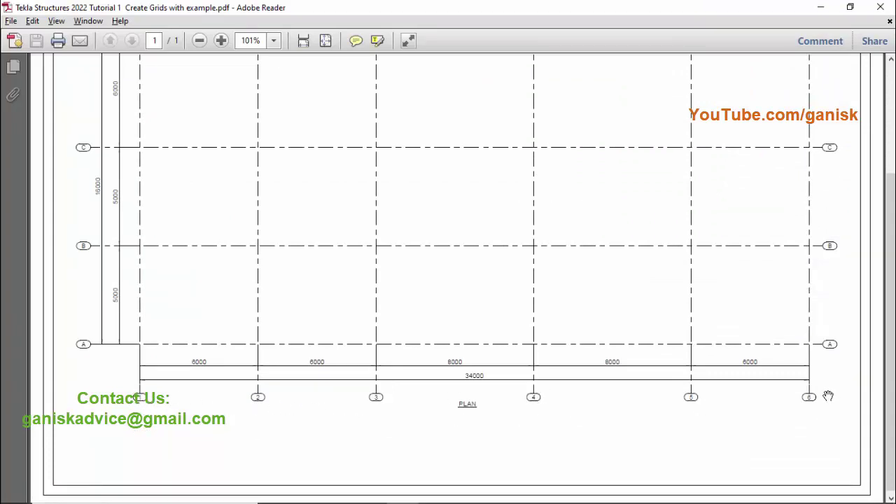
key(alt+Tab)
key(Tab)
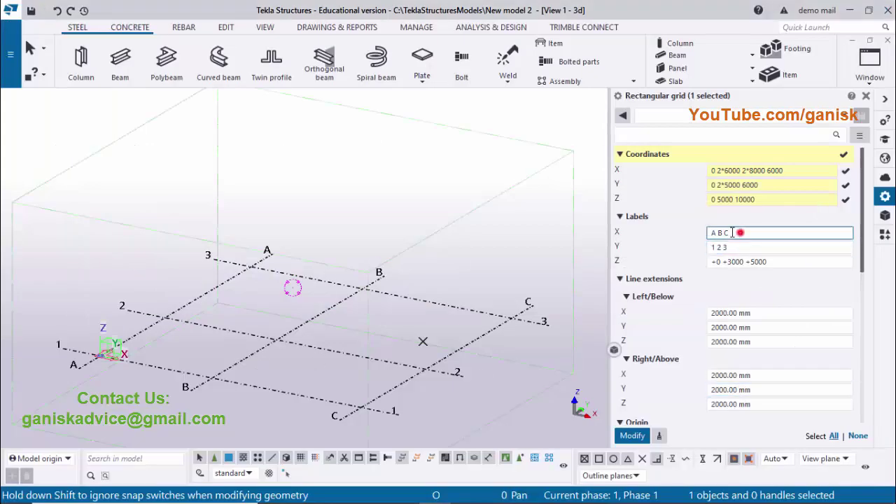
triple_click(735, 232)
text(1 2)
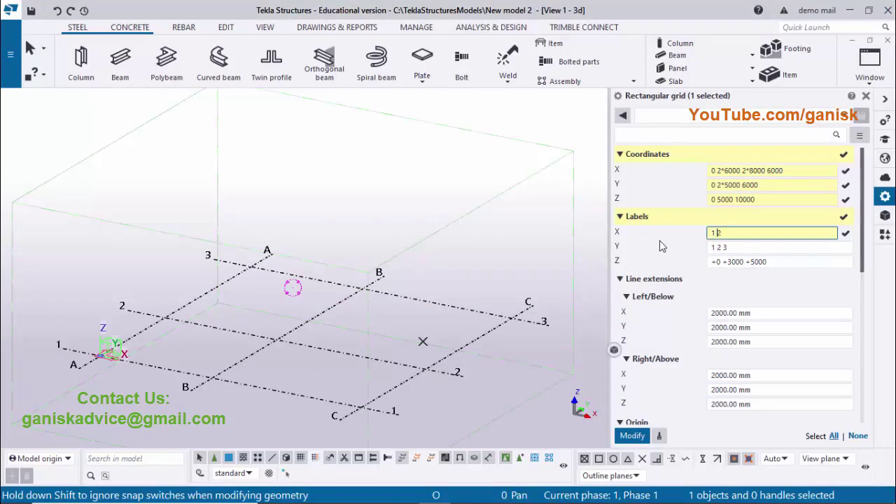
text( 3 4 5)
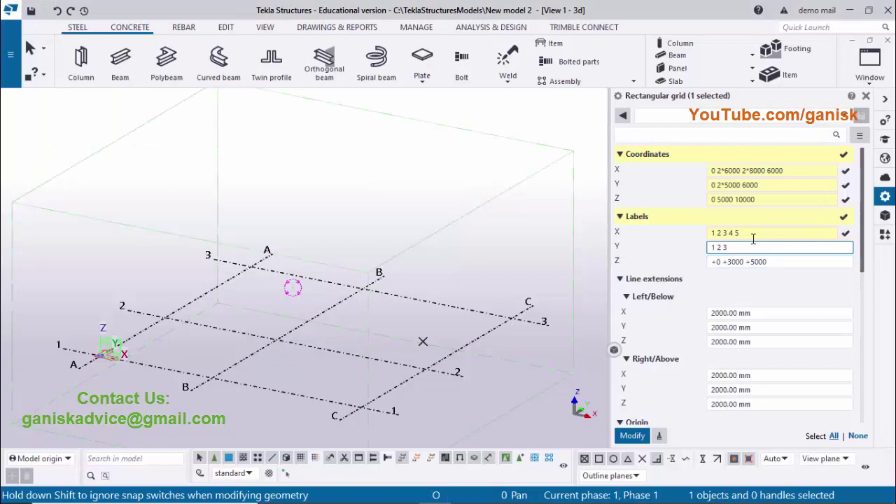
click(750, 234)
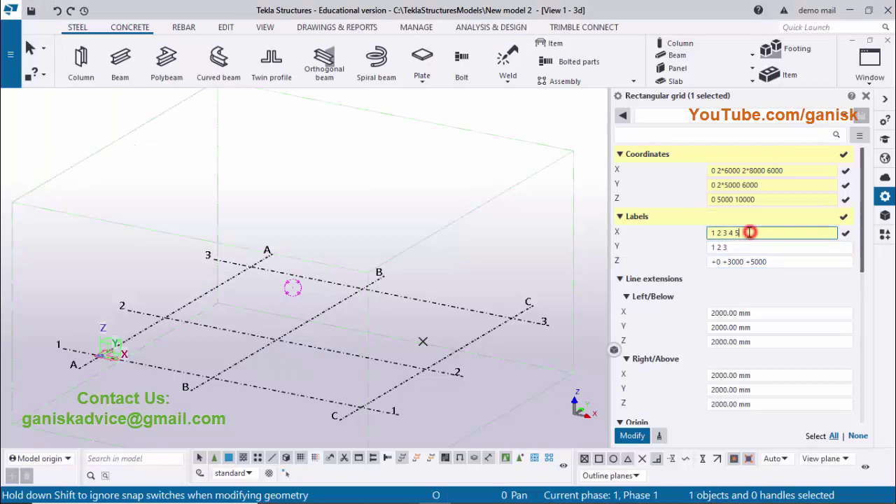
text(1 2 3 4 5 6)
- Check the lettered lines in the plan PDF and set the grid's Y labels to A B C D
key(Tab)
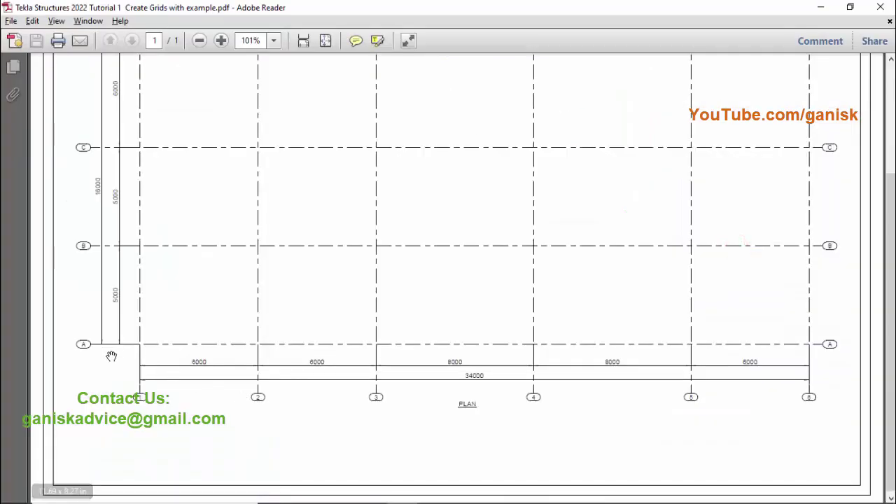
click(81, 352)
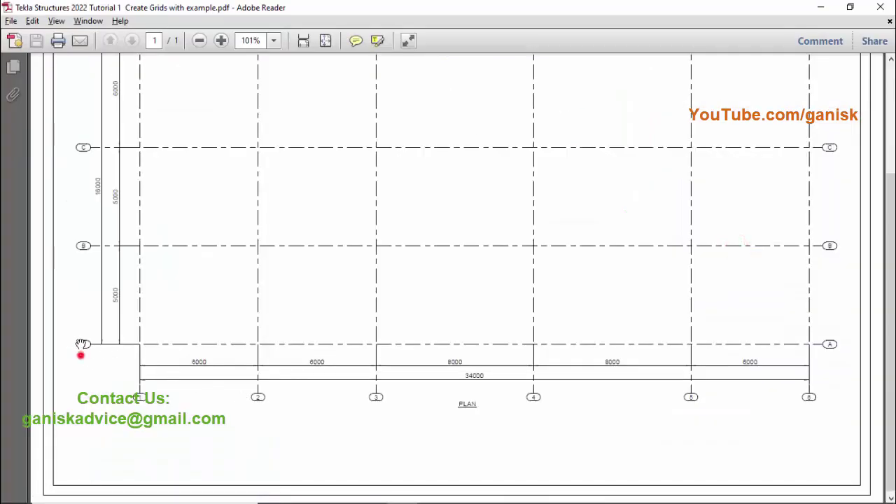
click(81, 258)
drag(88, 143, 97, 315)
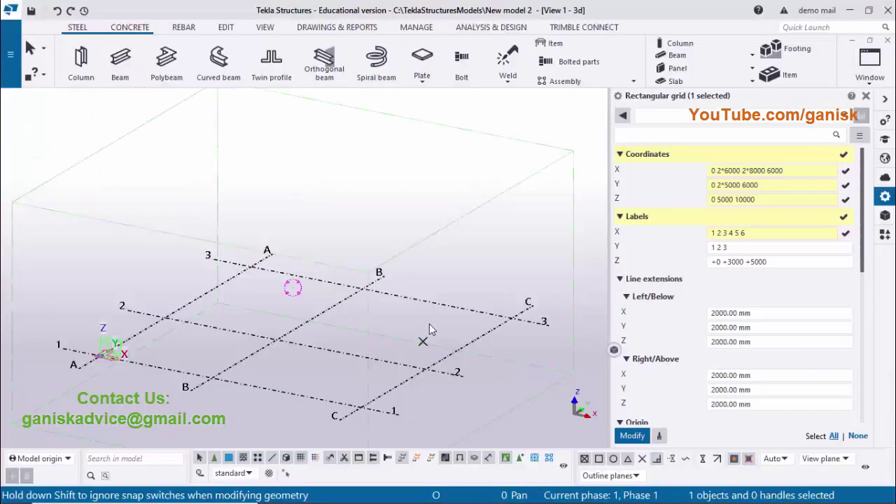
click(729, 246)
drag(729, 246, 668, 256)
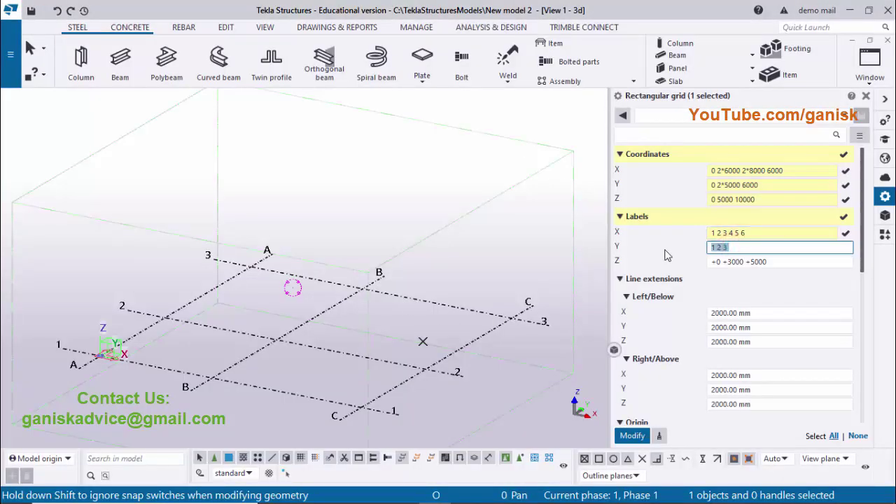
text(A)
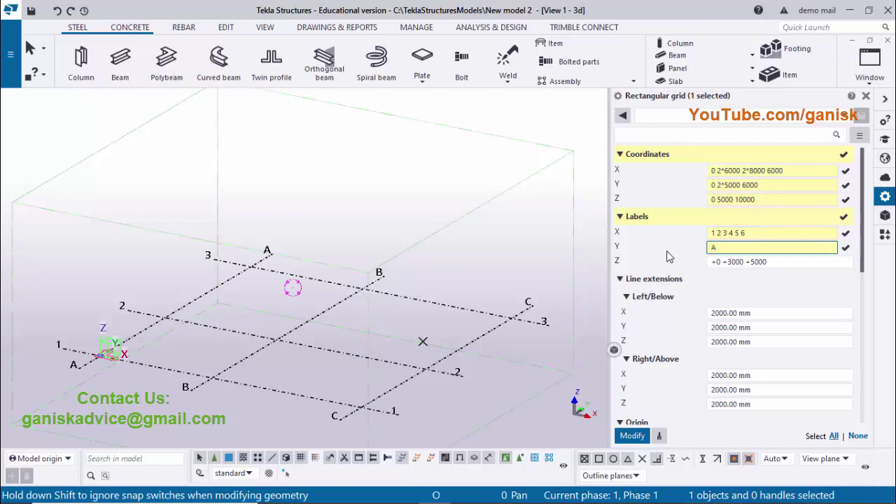
text( B C D)
key(Tab)
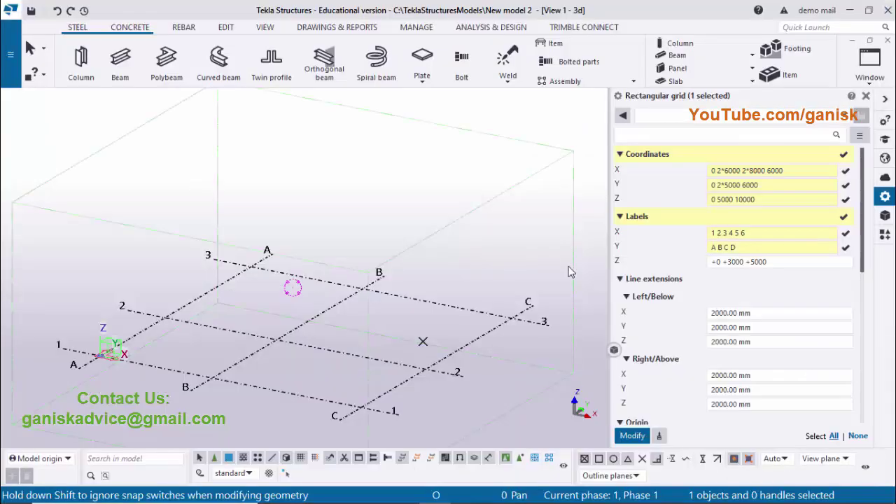
- Set the grid's Z labels to +0 +5000 +10000 and apply all the changed coordinates and labels to the grid
click(770, 261)
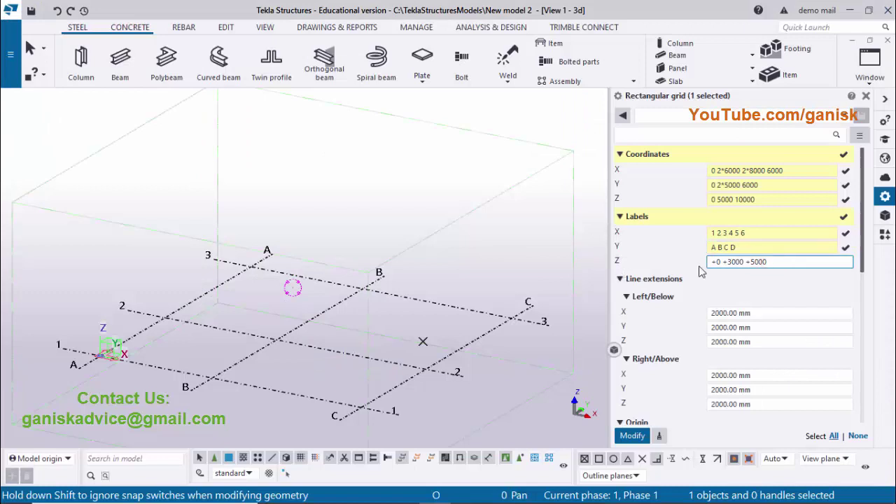
drag(775, 260, 706, 263)
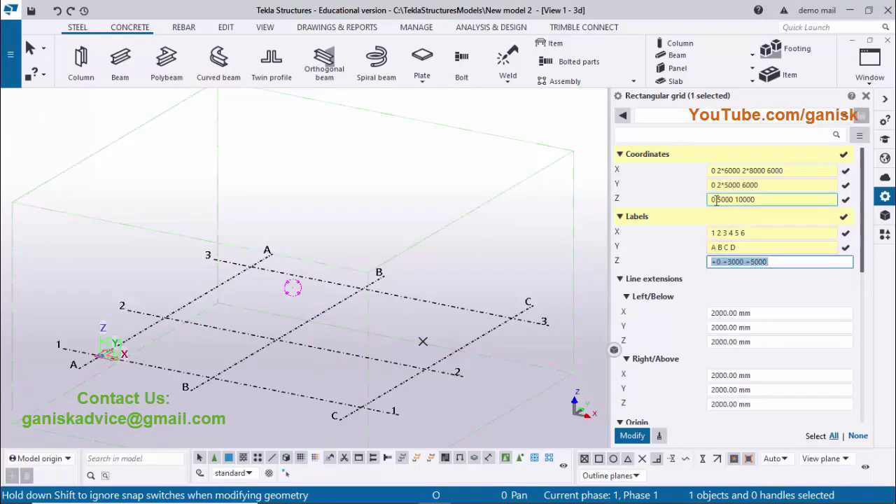
text(0)
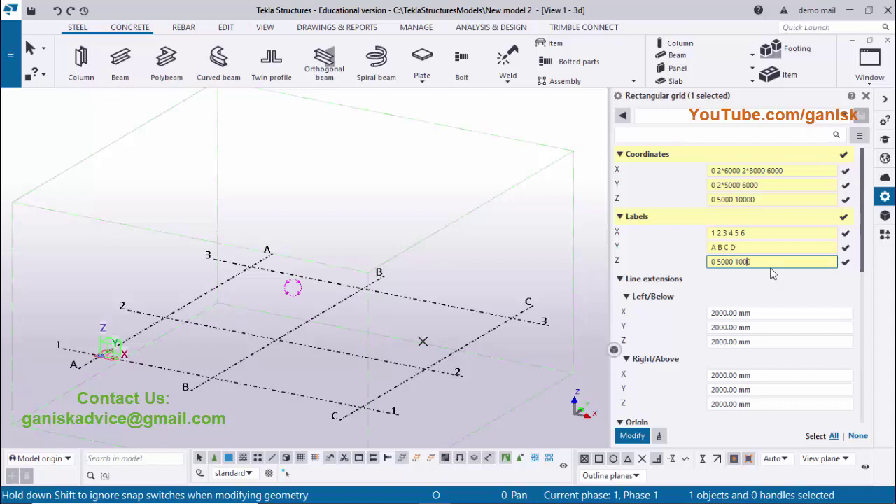
click(711, 262)
text(+0 +)
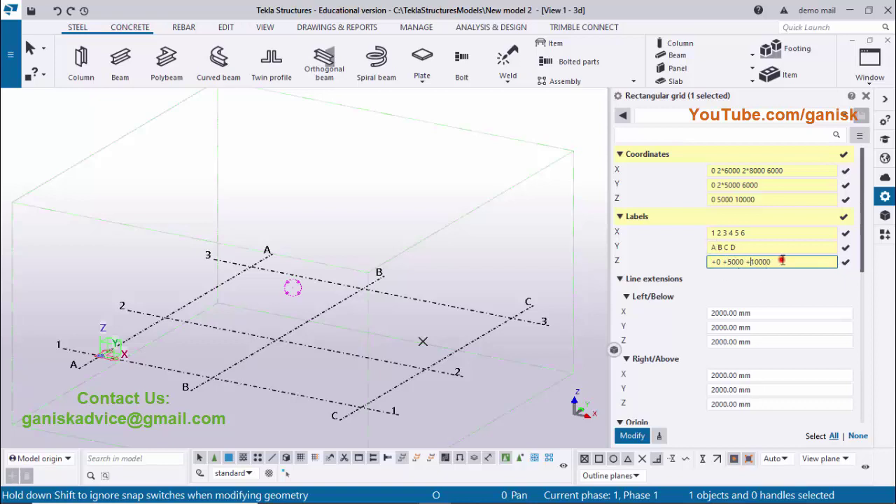
click(632, 436)
- Fit the work area to the entire model so that it encloses the whole modified grid
scroll(480, 385, down, 5)
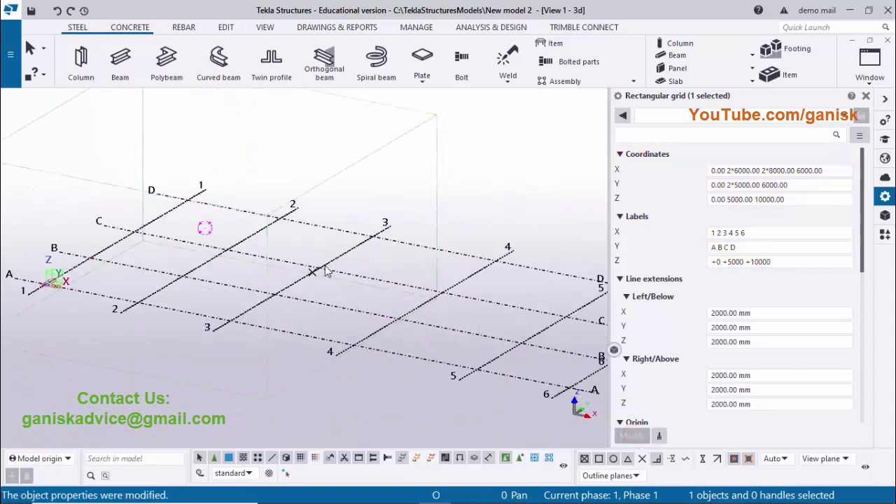
middle_drag(359, 290, 385, 303)
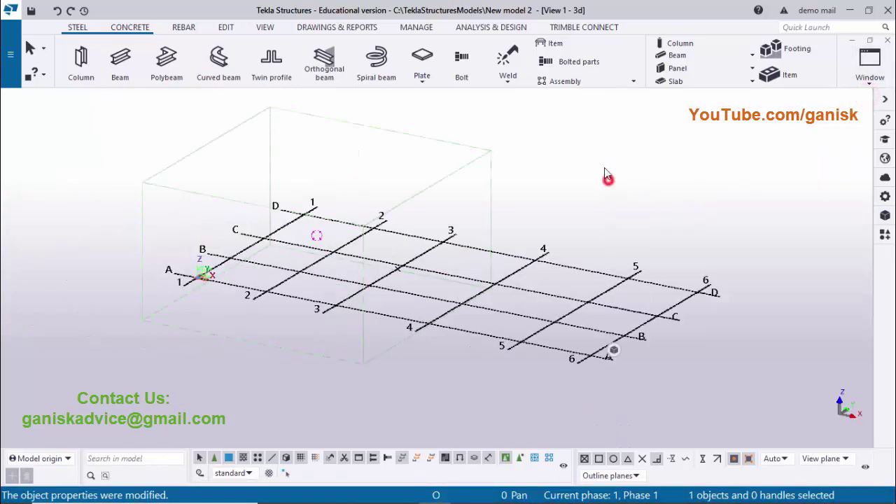
right_click(604, 162)
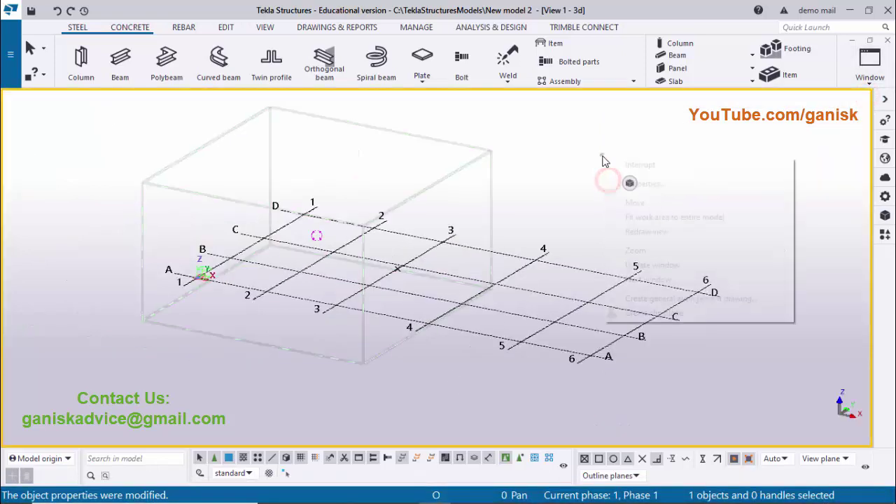
click(648, 223)
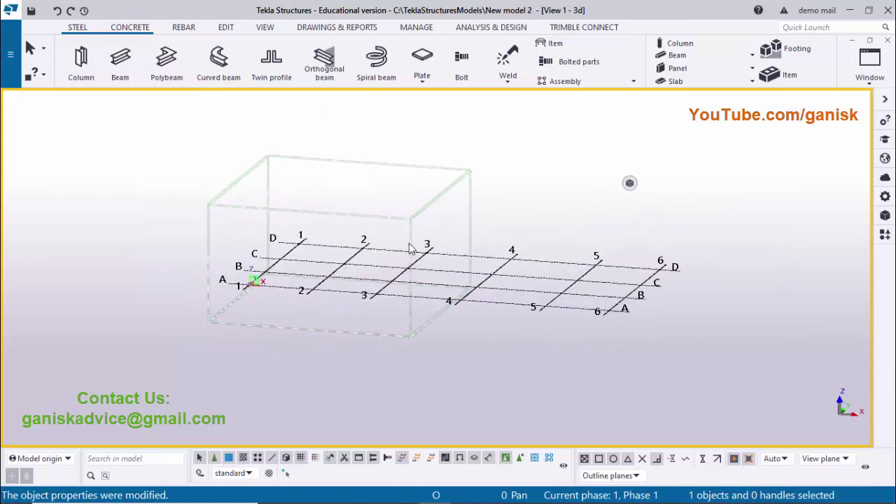
scroll(253, 265, up, 2)
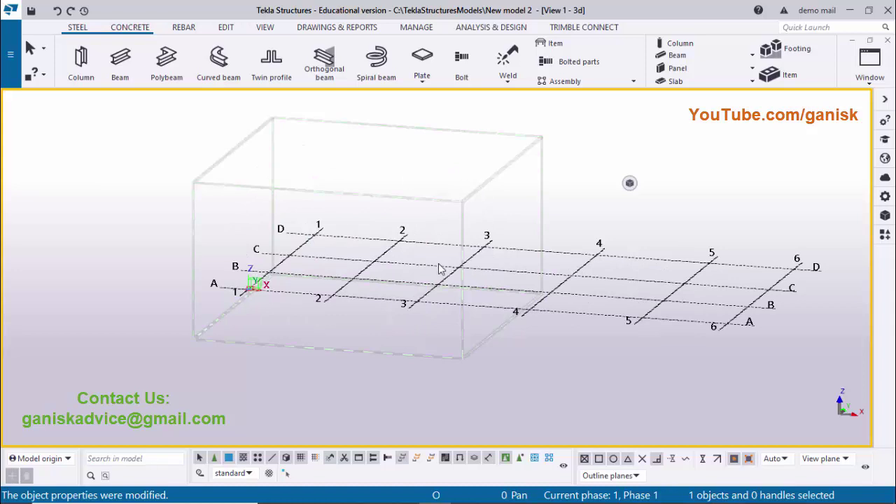
scroll(439, 268, down, 2)
scroll(501, 306, up, 1)
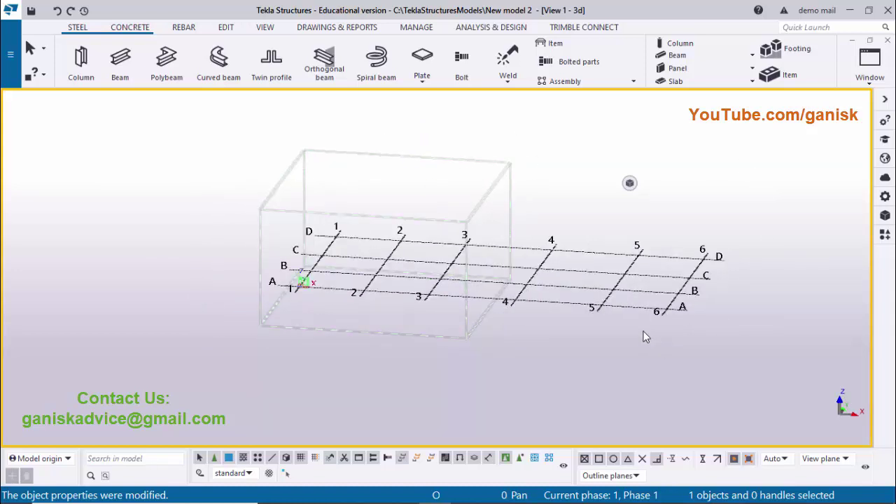
right_click(673, 170)
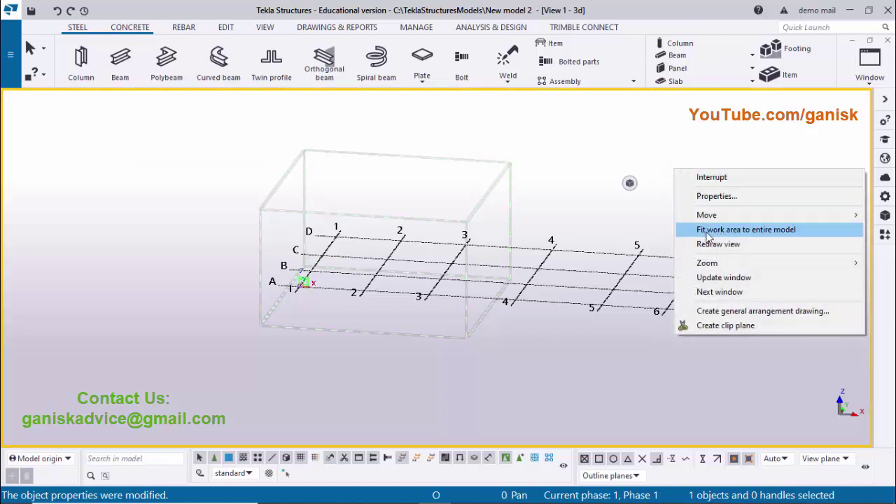
click(780, 236)
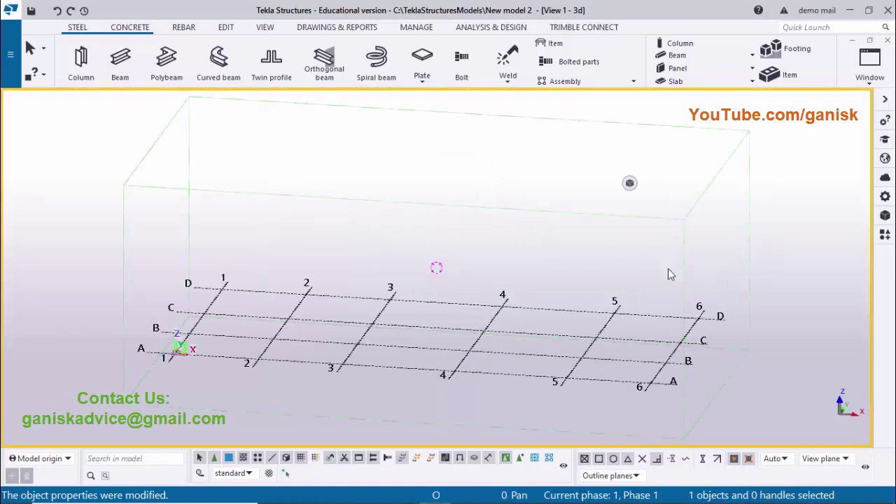
- Start creating views along the grid lines and set the rectangular grid's ZY view name prefix to ELEVATION ON GRID @
ctrl+middle_drag(667, 274, 350, 350)
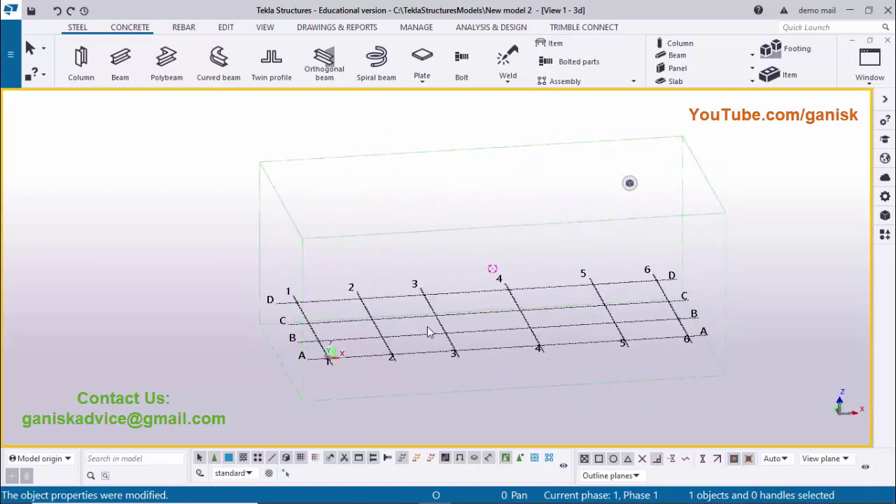
ctrl+middle_drag(428, 330, 506, 376)
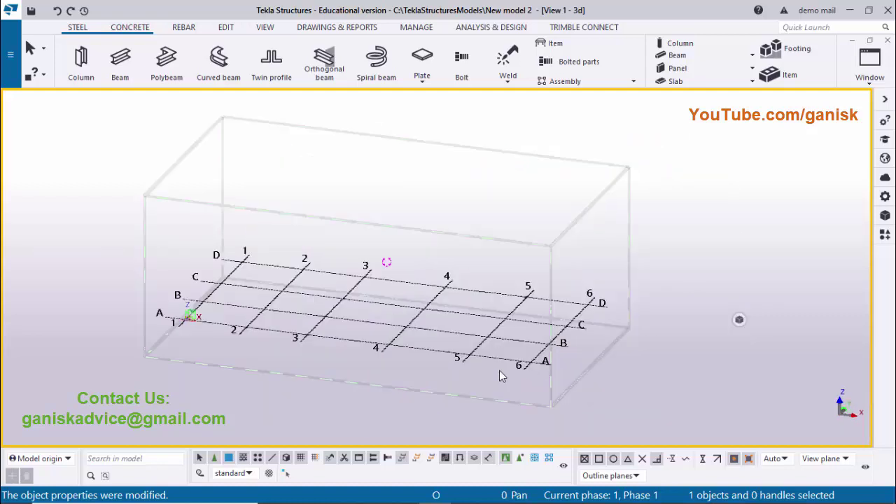
middle_click(407, 333)
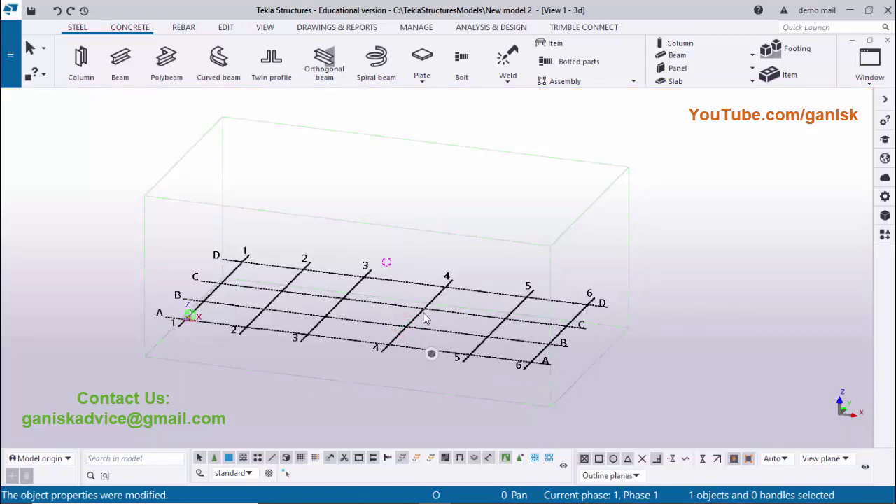
right_click(423, 316)
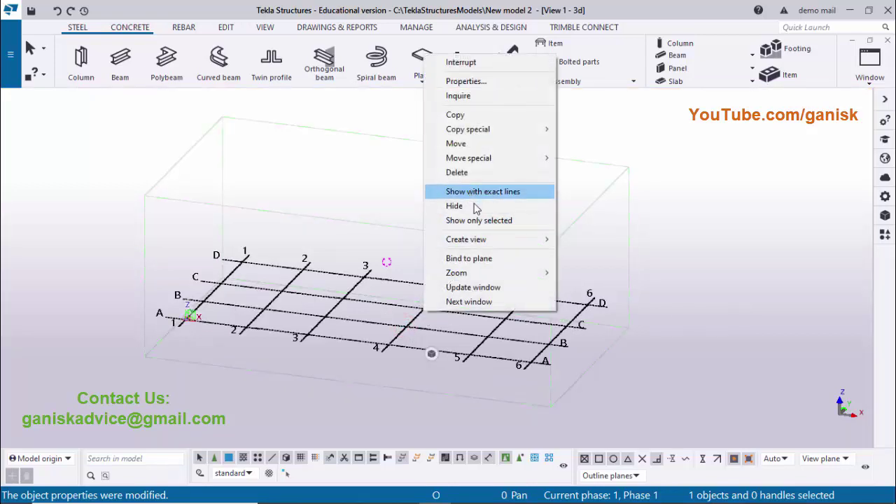
mouse_move(465, 243)
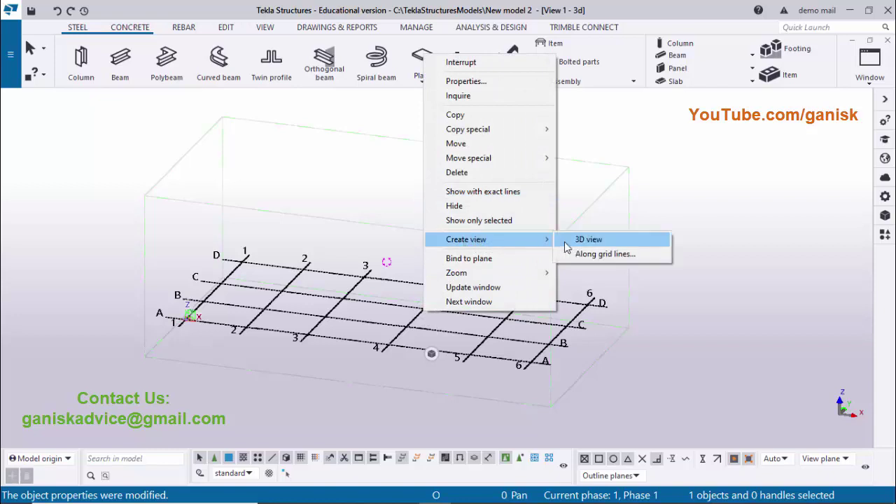
click(606, 255)
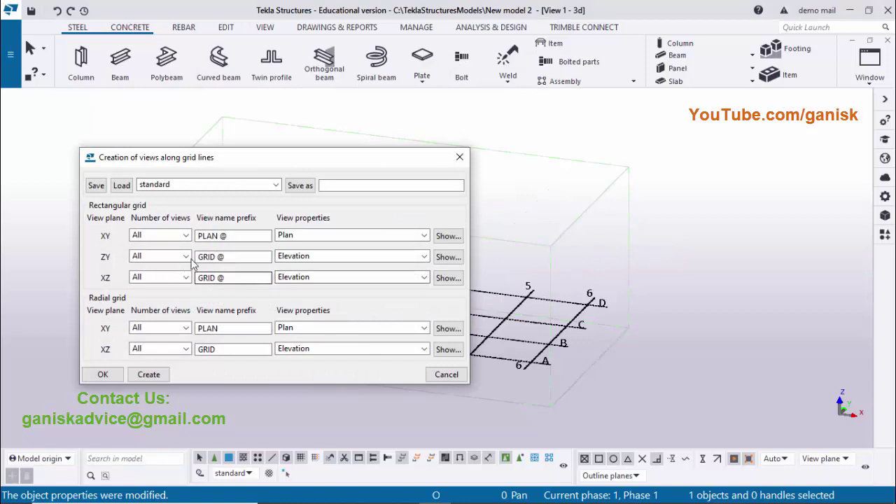
click(219, 235)
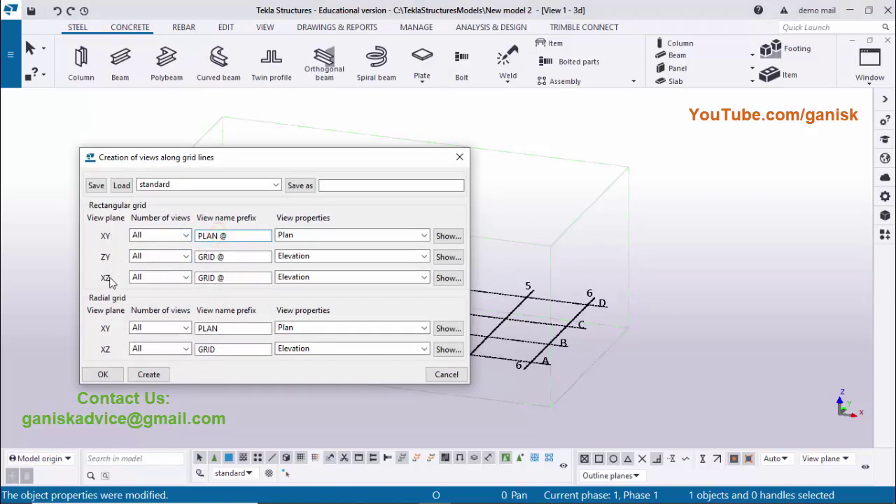
click(201, 257)
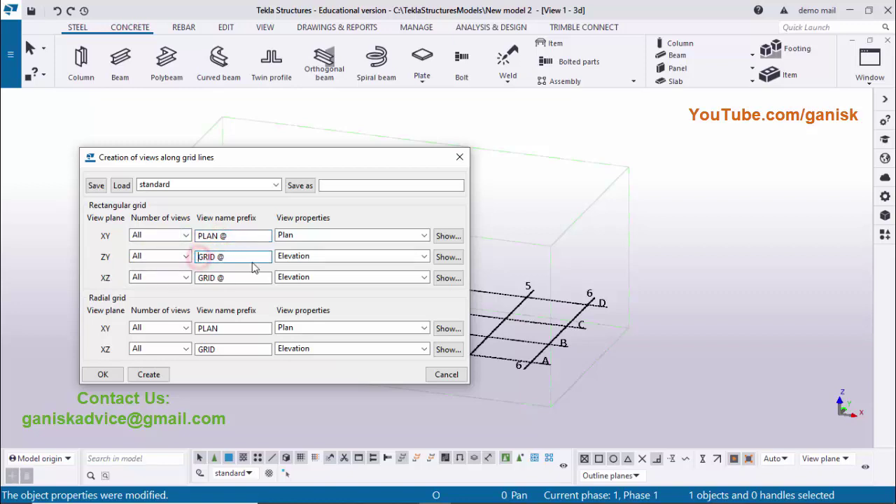
text(ELEVATION )
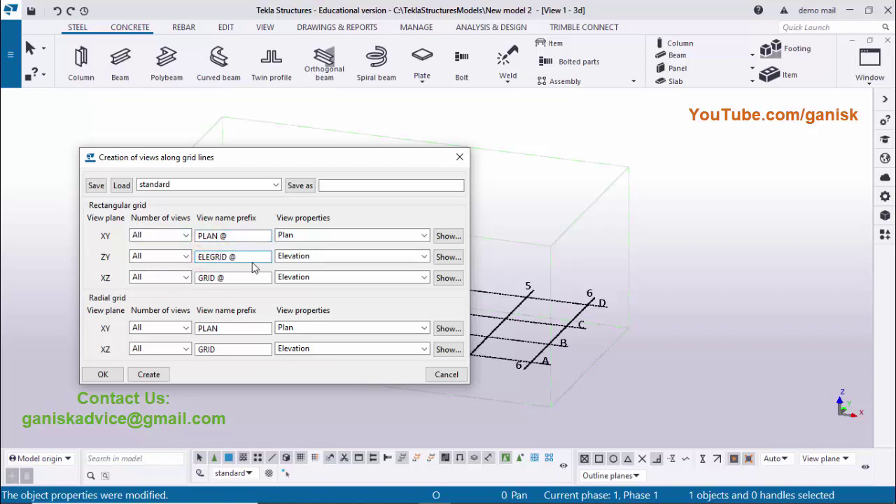
text(ON)
key(ctrl+a)
key(ctrl+c)
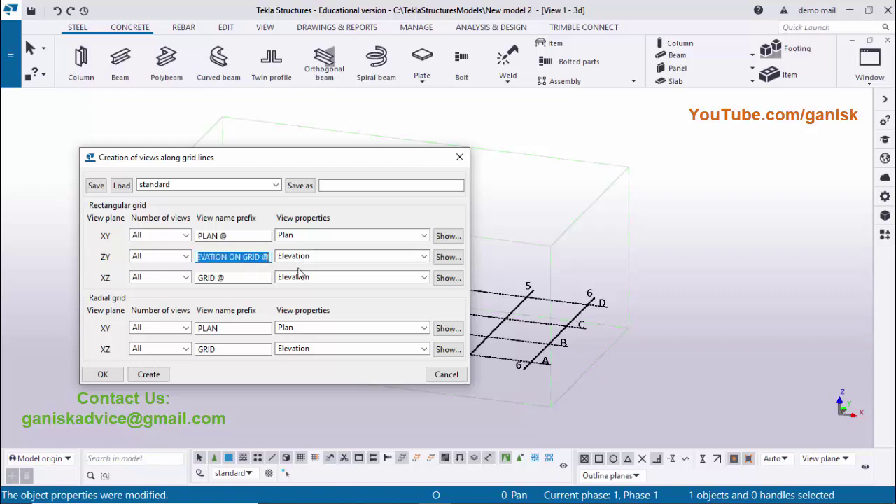
- Replace the rectangular grid's XZ view name prefix with a copy of the ZY one, ELEVATION ON GRID @
click(233, 278)
key(BackSpace)
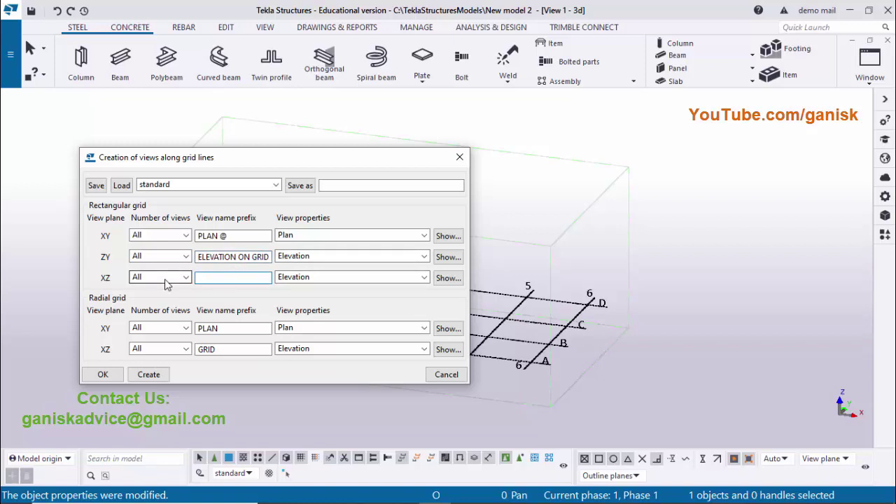
key(ctrl+v)
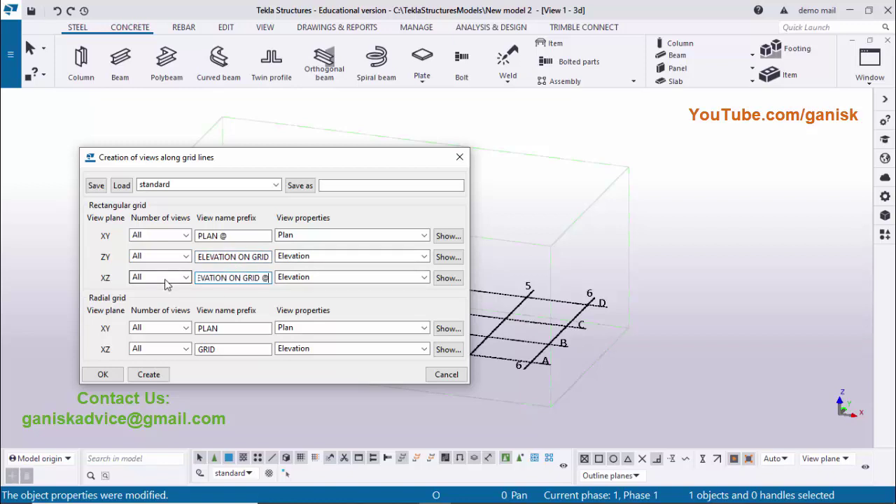
click(221, 276)
- Create all the views along the grid lines, then close the view list and the view creation dialog
click(148, 374)
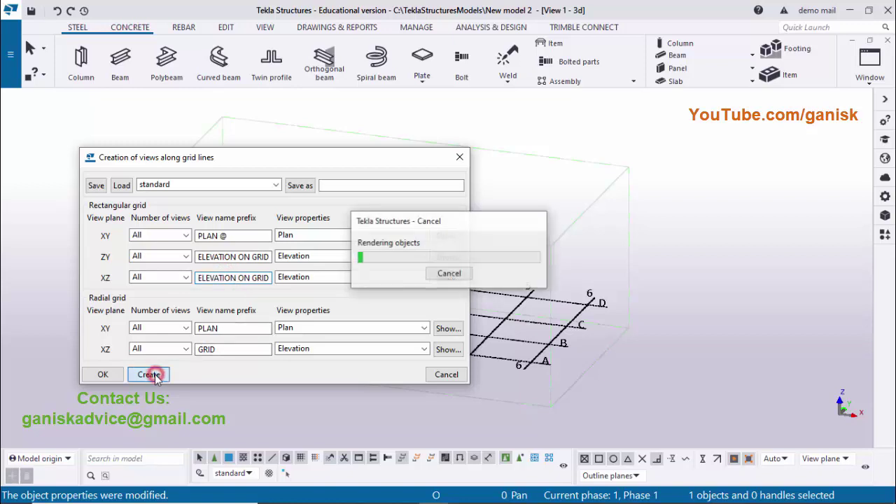
drag(137, 164, 519, 117)
click(707, 112)
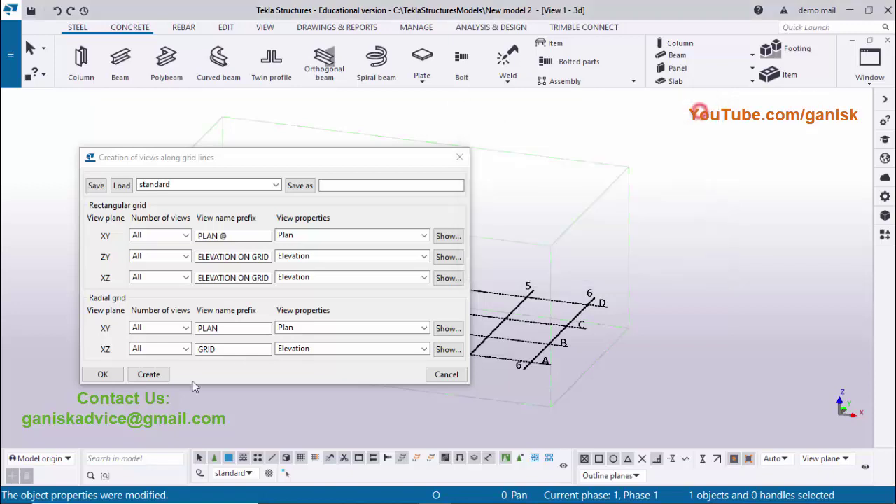
click(460, 159)
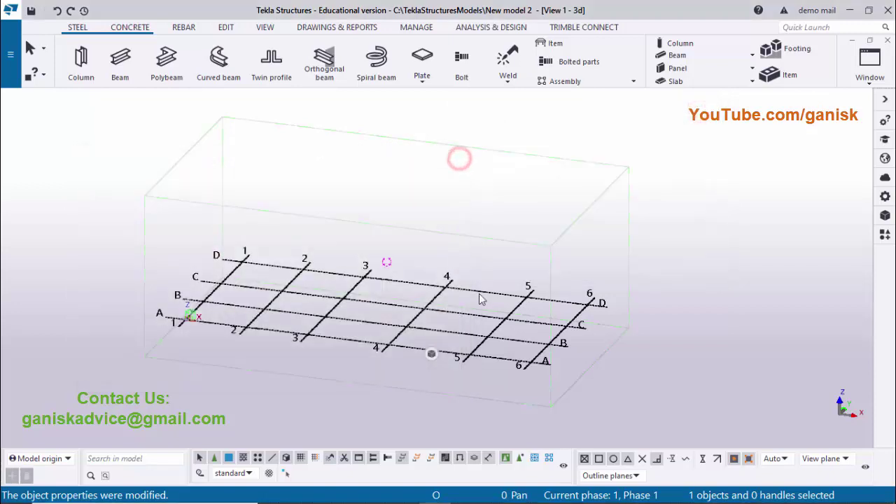
- Bring up the list of model views and close it, then open it another way and close it again
ctrl+middle_drag(460, 156, 464, 346)
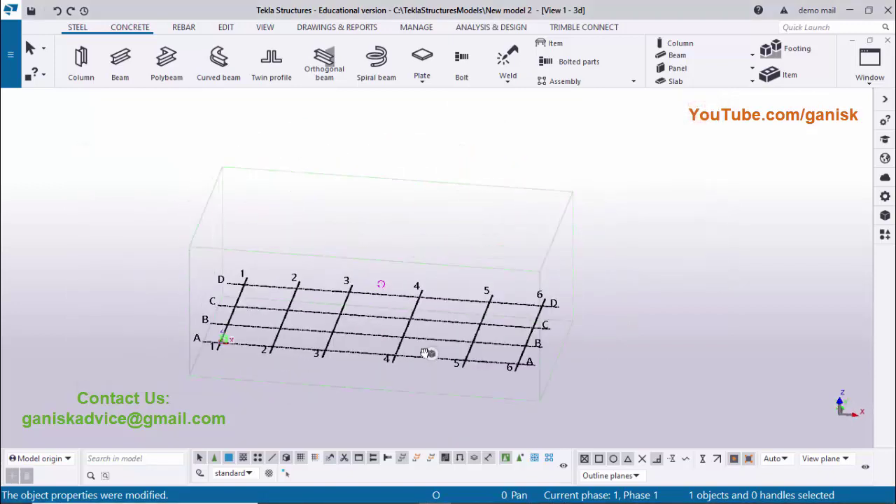
key(ctrl+i)
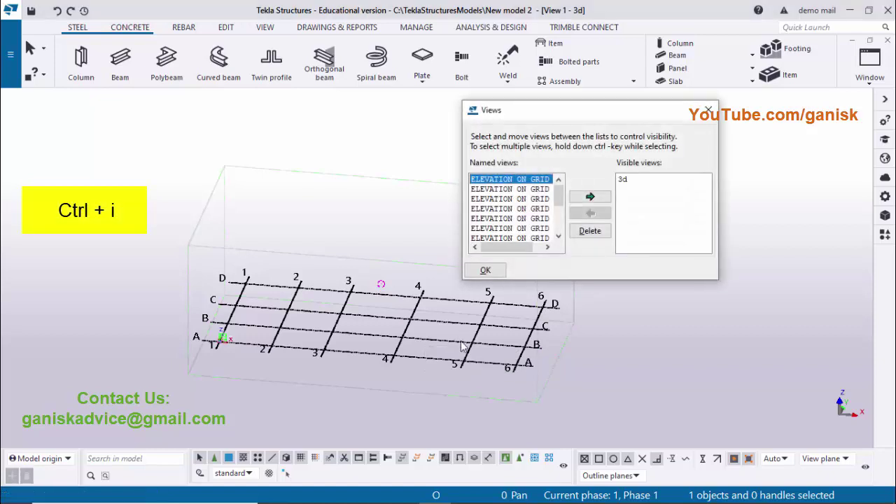
click(707, 110)
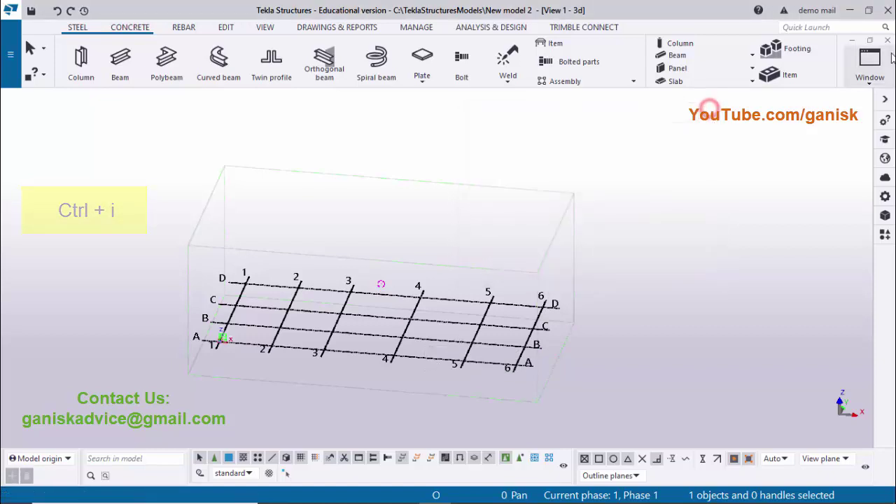
click(875, 69)
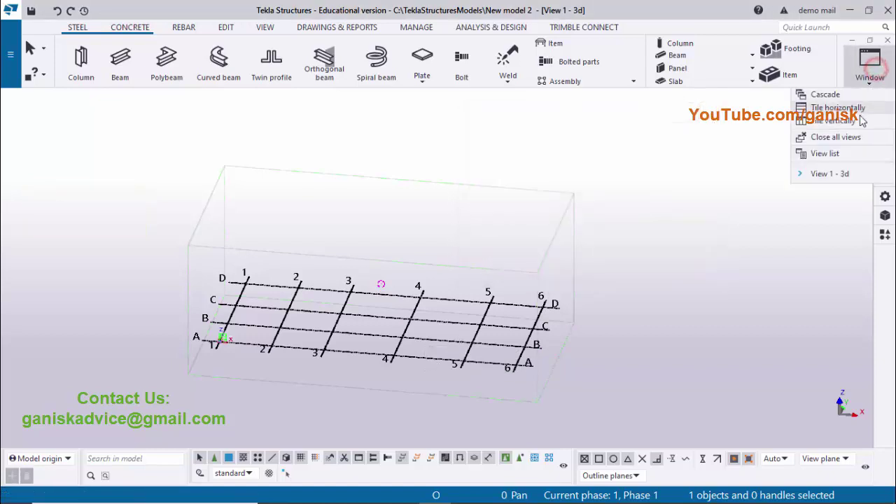
click(825, 153)
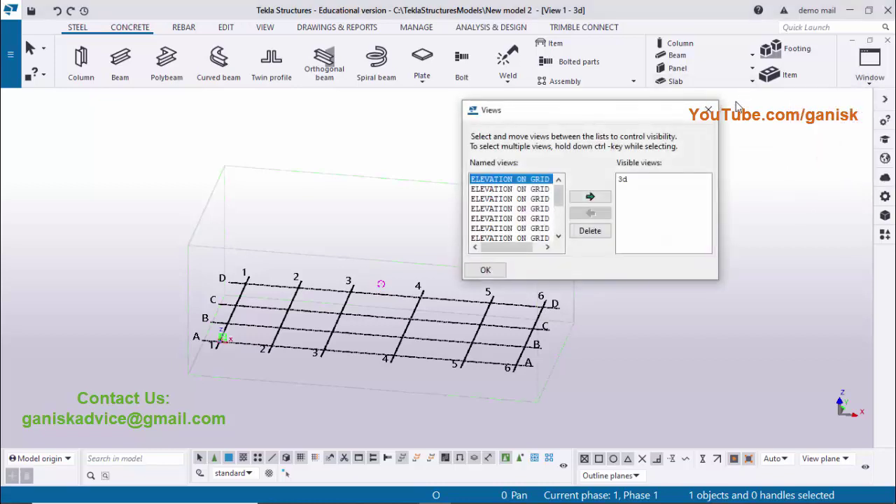
click(708, 110)
- Open the list of model views and widen its window enough to read the full names of the named views
click(265, 28)
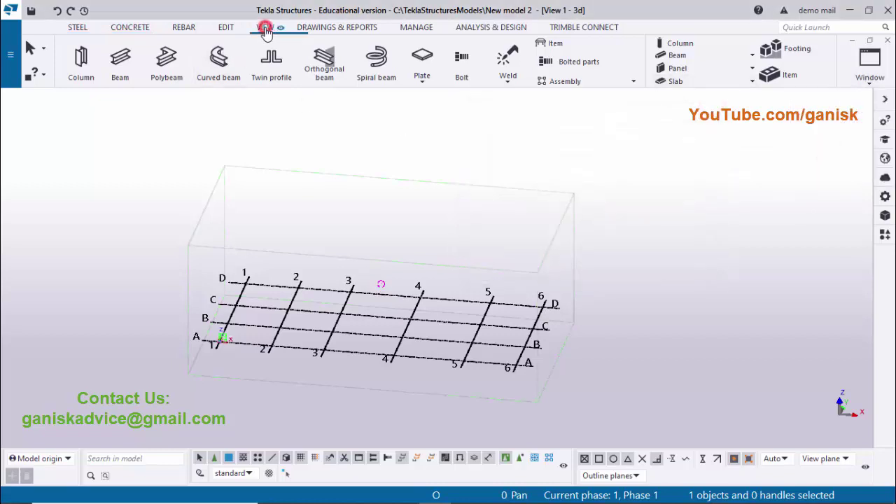
click(85, 74)
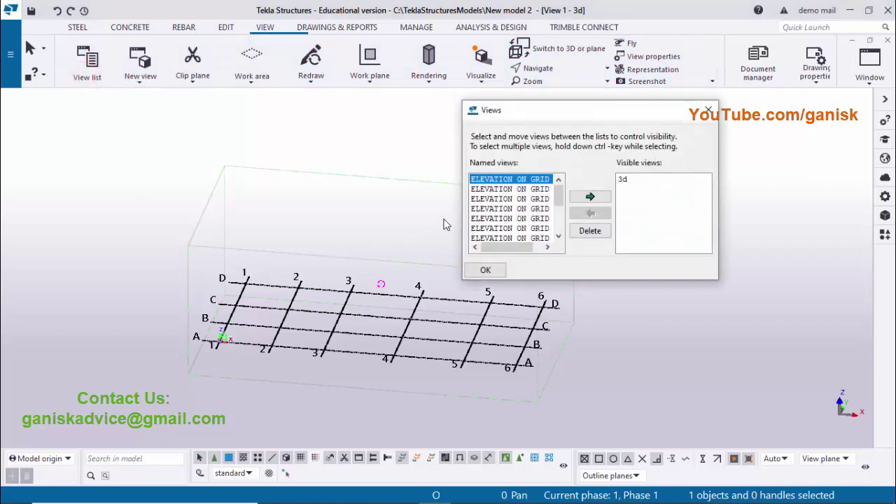
drag(460, 214, 175, 214)
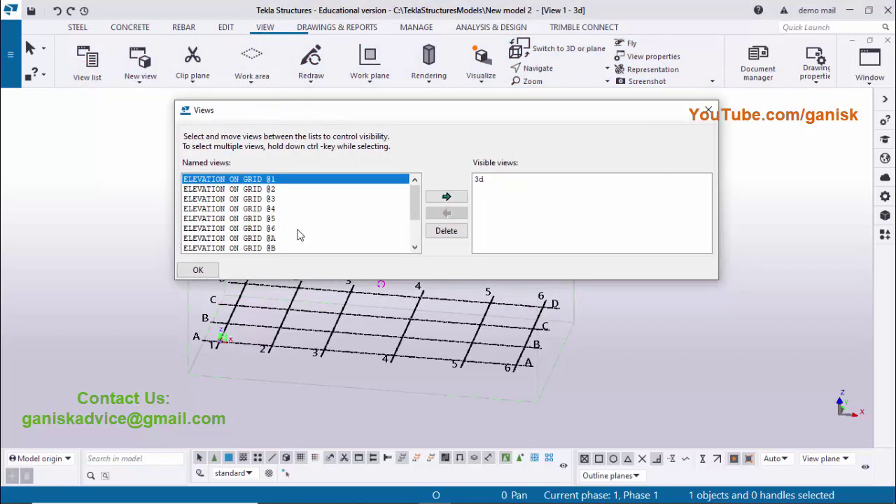
- Check the named views in the list against the model's grid lines, going through the elevations 1–6 and A–D and the plan levels
scroll(285, 213, down, 2)
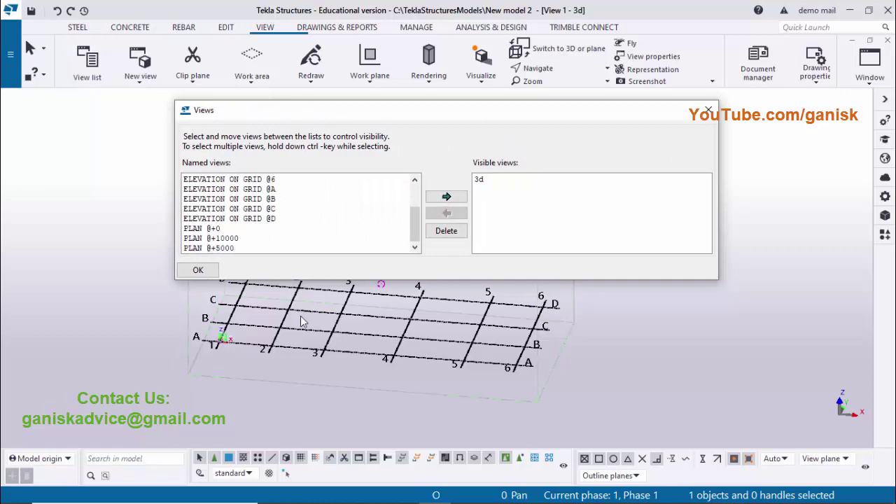
key(Home)
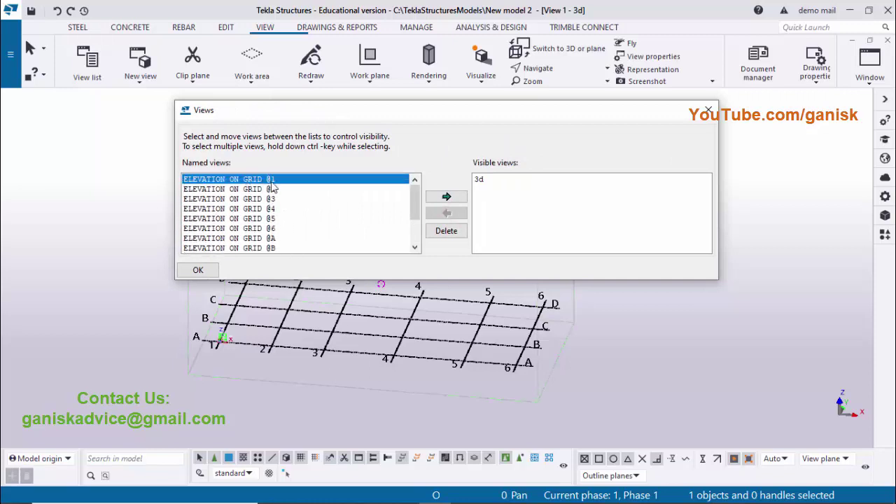
click(276, 189)
click(276, 199)
click(276, 208)
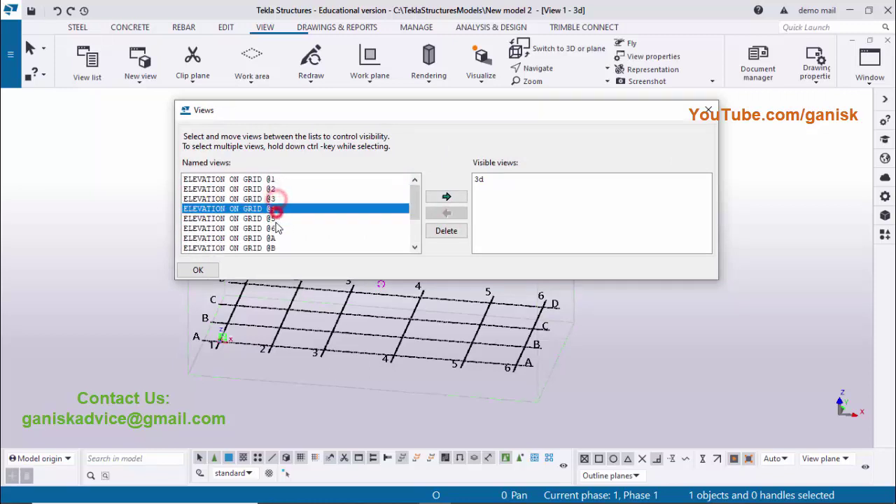
click(274, 218)
click(274, 228)
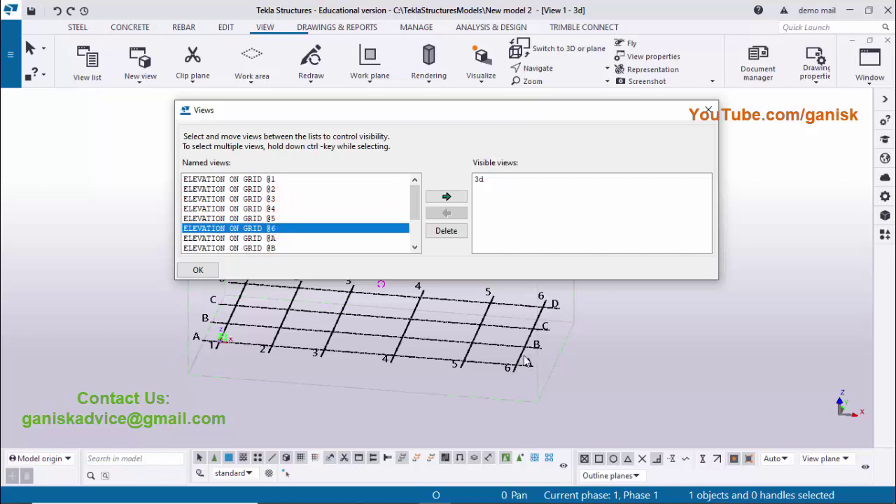
scroll(280, 204, down, 1)
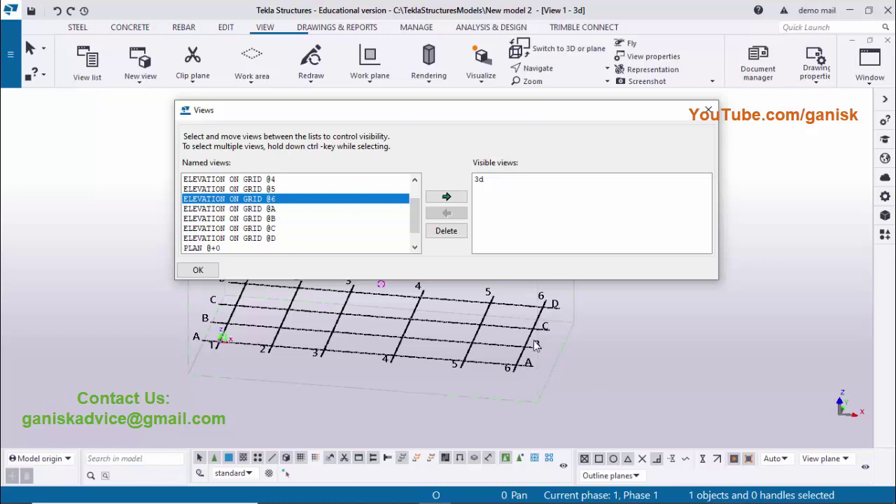
click(278, 238)
scroll(238, 239, down, 1)
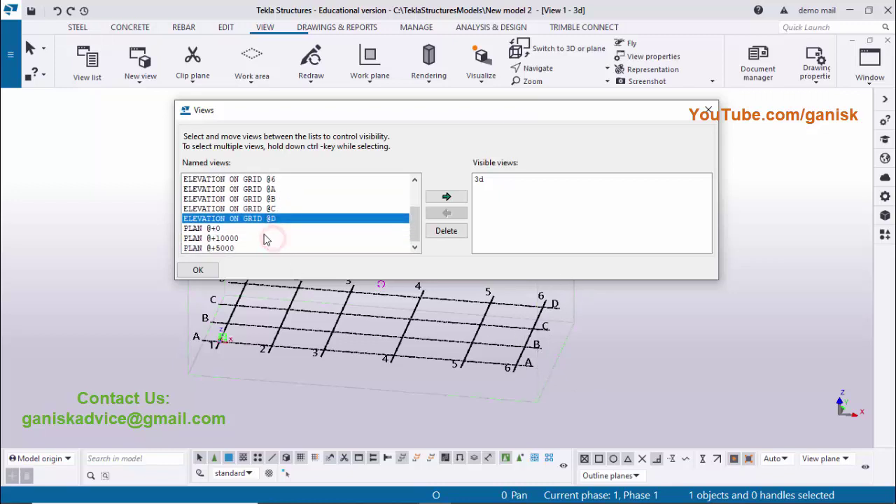
click(197, 229)
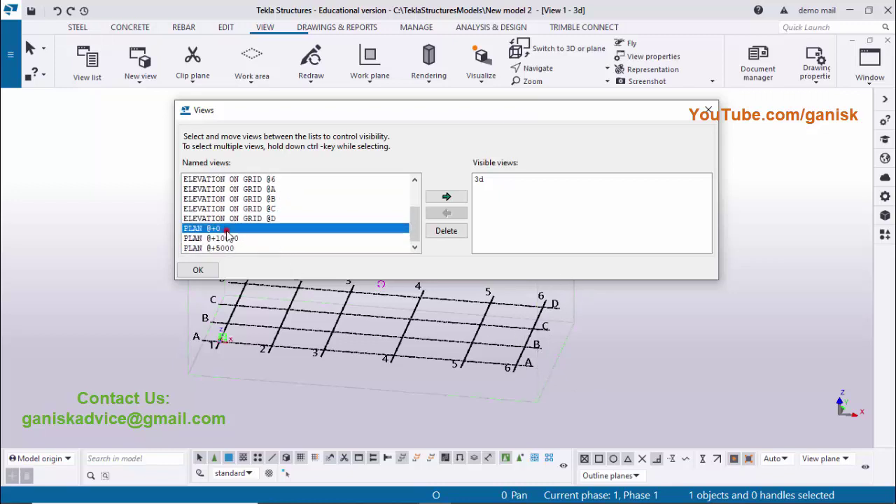
click(192, 248)
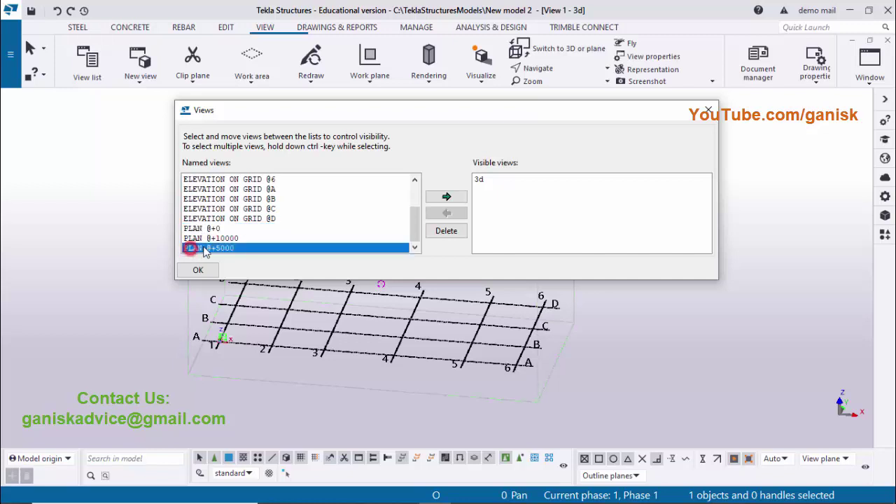
click(223, 239)
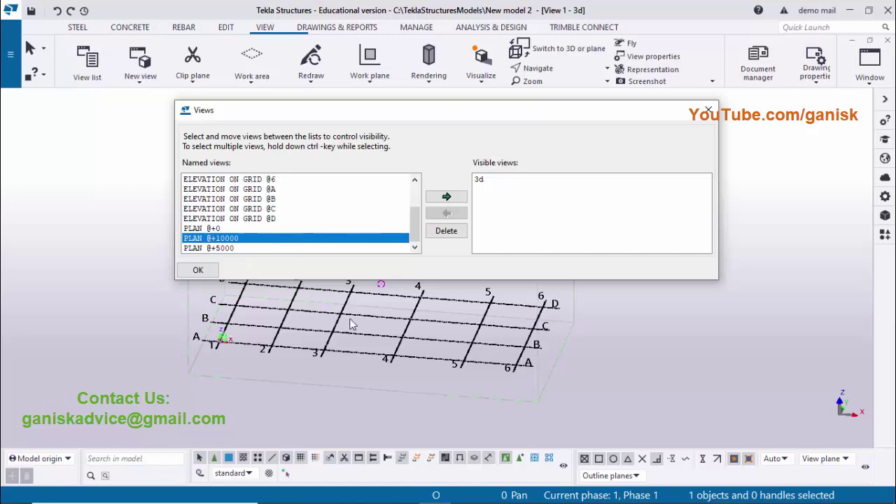
- Make the PLAN @+0 view visible, close the view list, and switch back to the 3d view
click(238, 228)
click(447, 198)
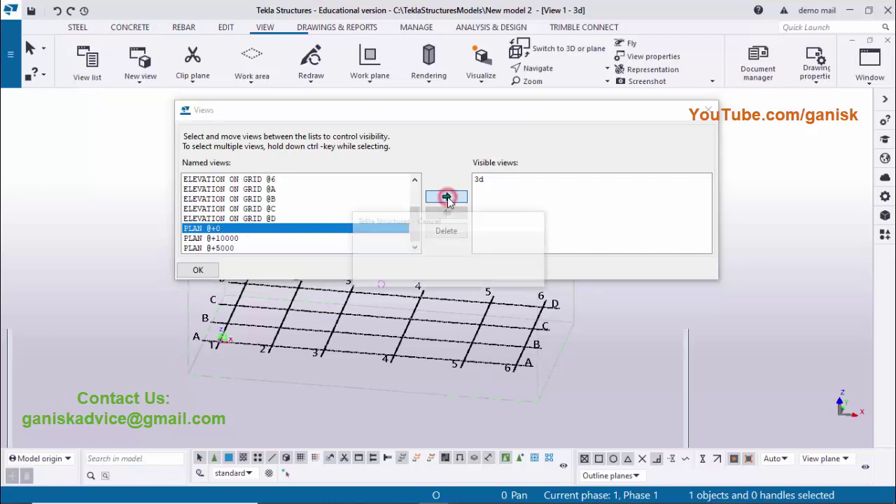
click(708, 110)
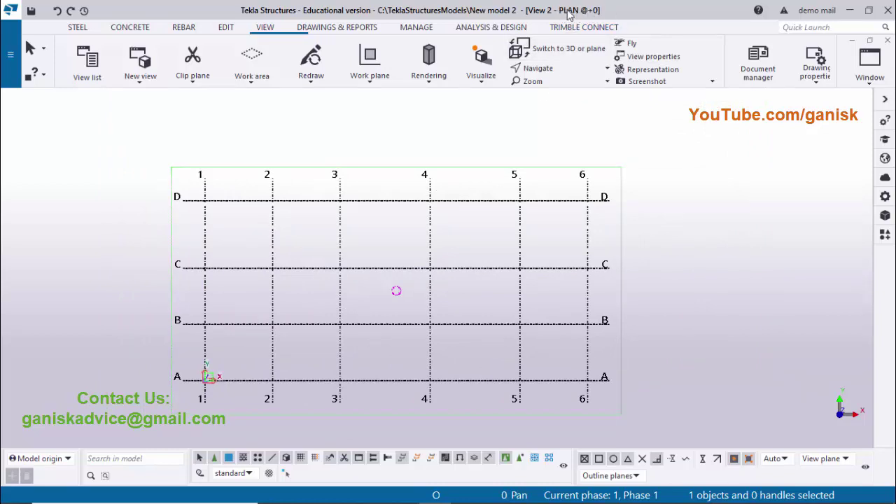
click(869, 70)
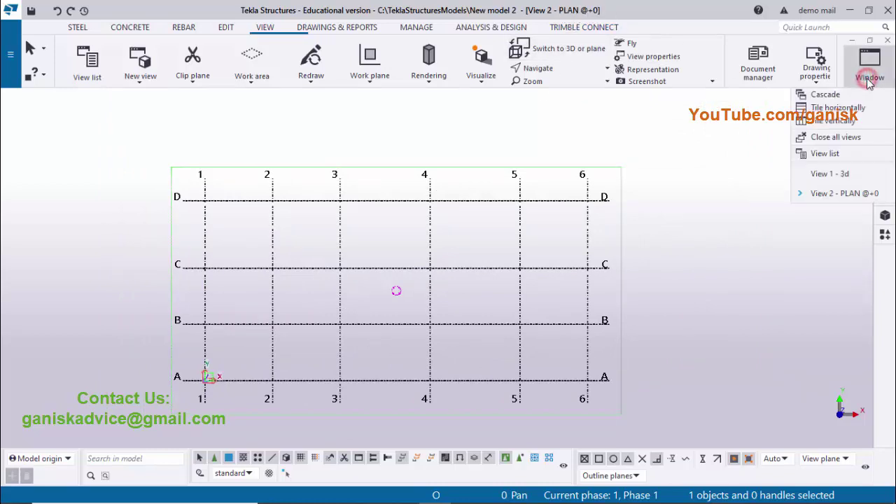
click(853, 177)
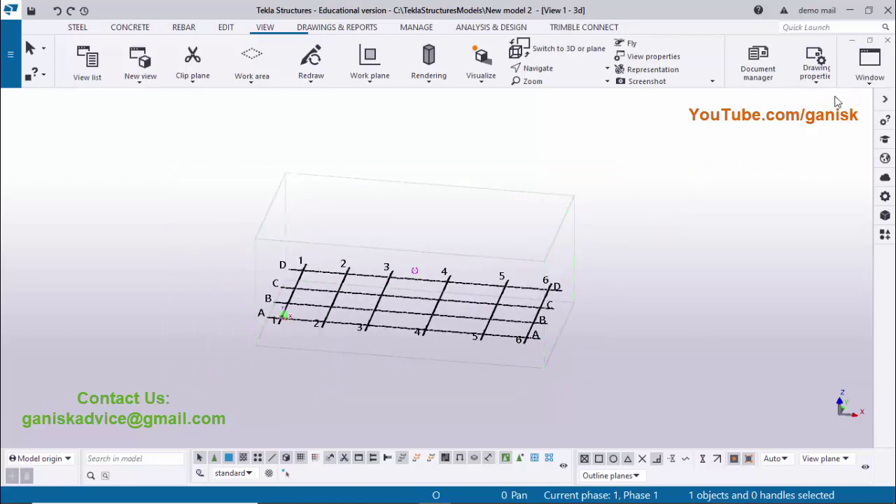
- Tile the 3d and PLAN @+0 views vertically and make the plan view the active one
click(870, 62)
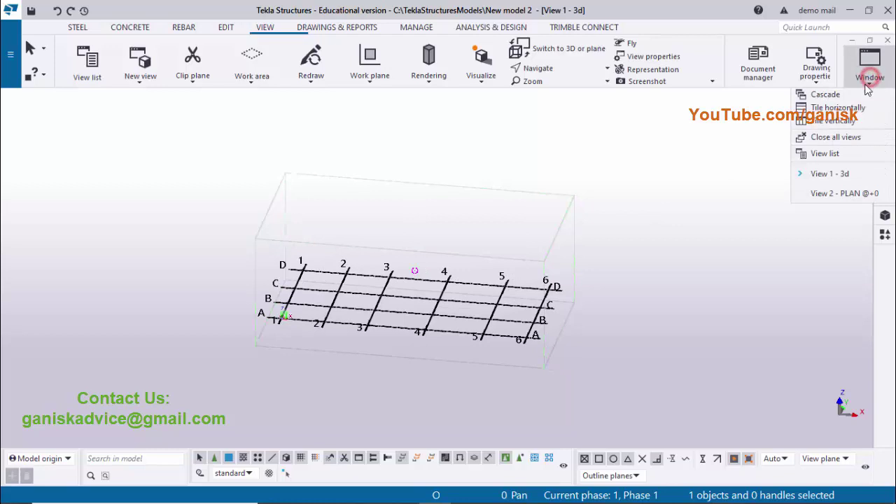
click(832, 120)
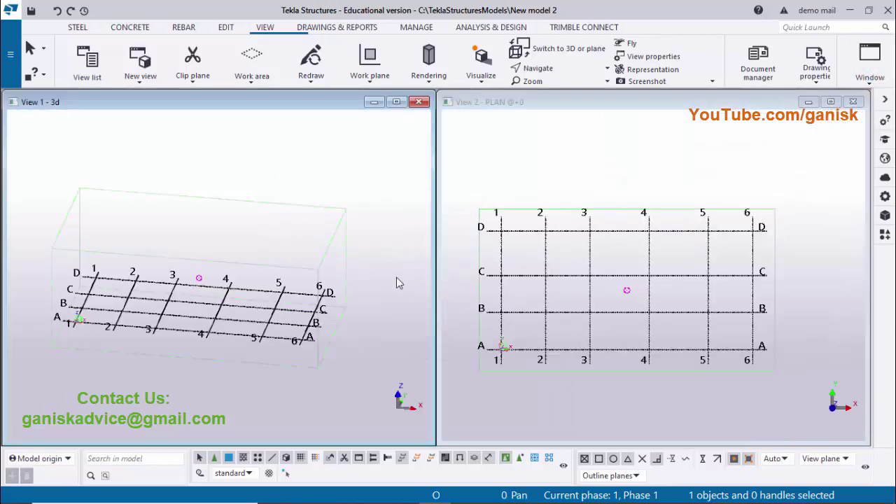
click(57, 103)
click(520, 102)
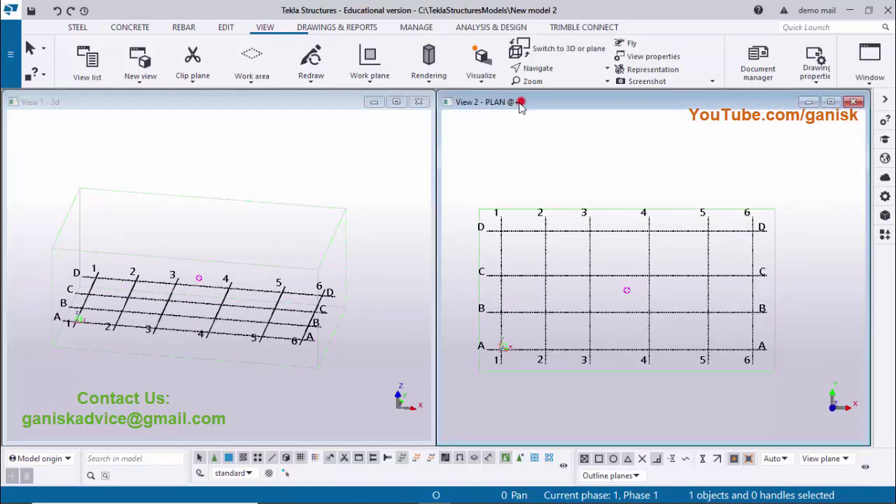
scroll(646, 283, down, 3)
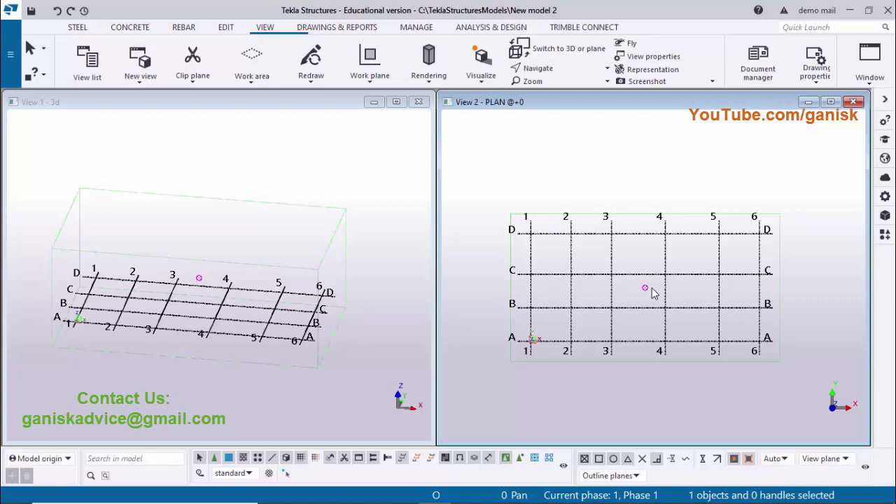
- Try to make all remaining named views visible at once from the view list, then dismiss the warning and close the list
click(869, 70)
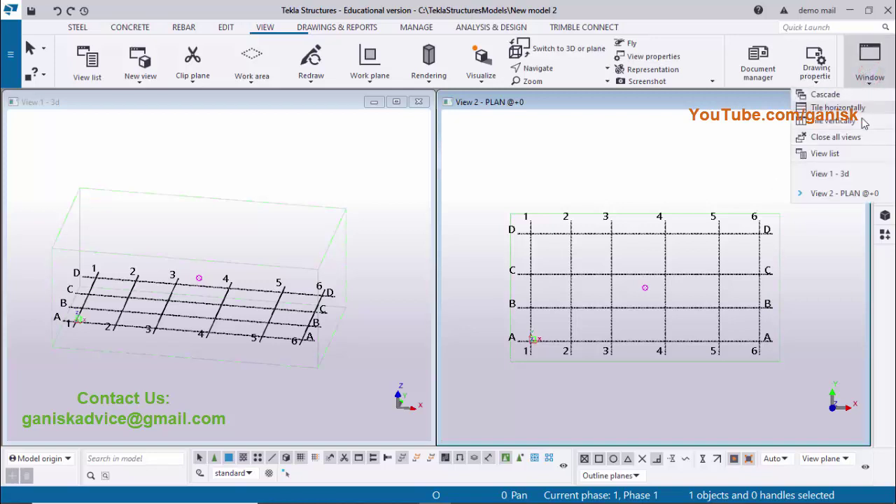
click(833, 154)
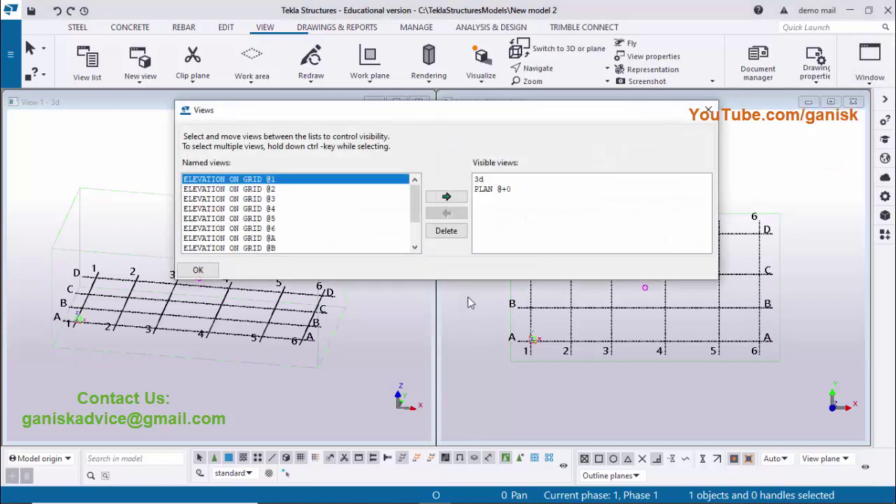
scroll(266, 224, down, 2)
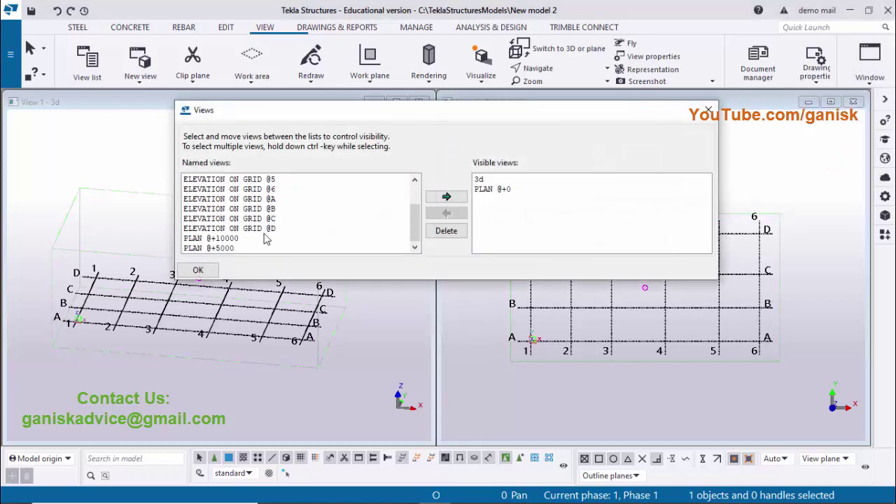
shift+click(244, 246)
scroll(260, 219, up, 2)
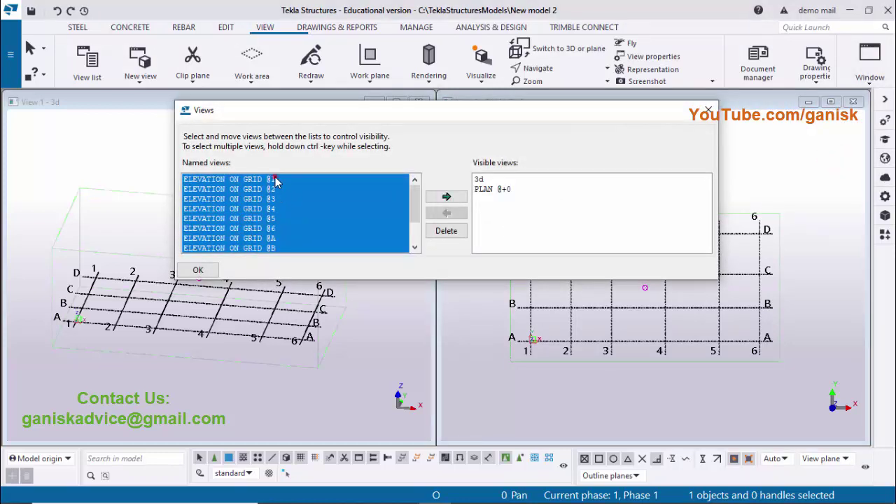
click(274, 181)
scroll(280, 210, down, 2)
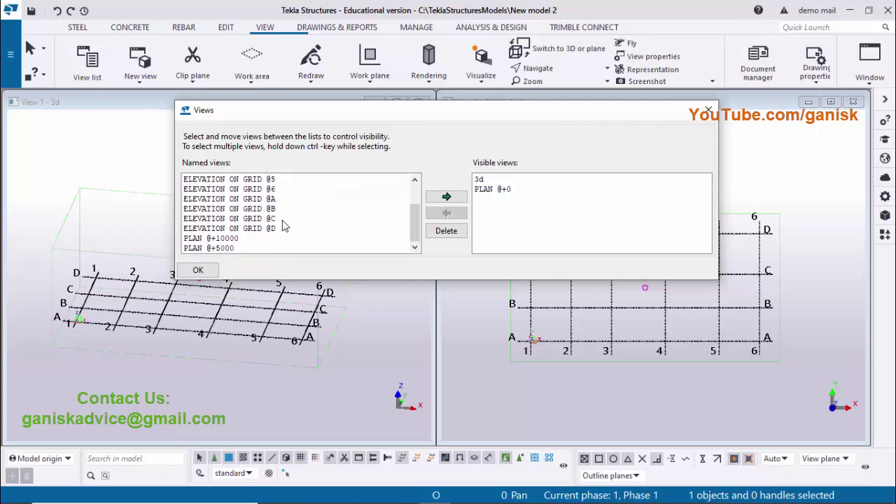
shift+click(251, 248)
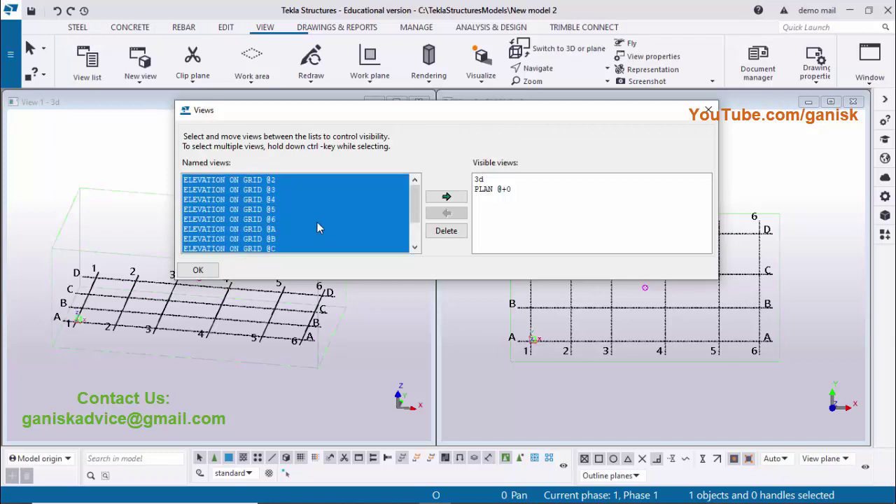
click(453, 197)
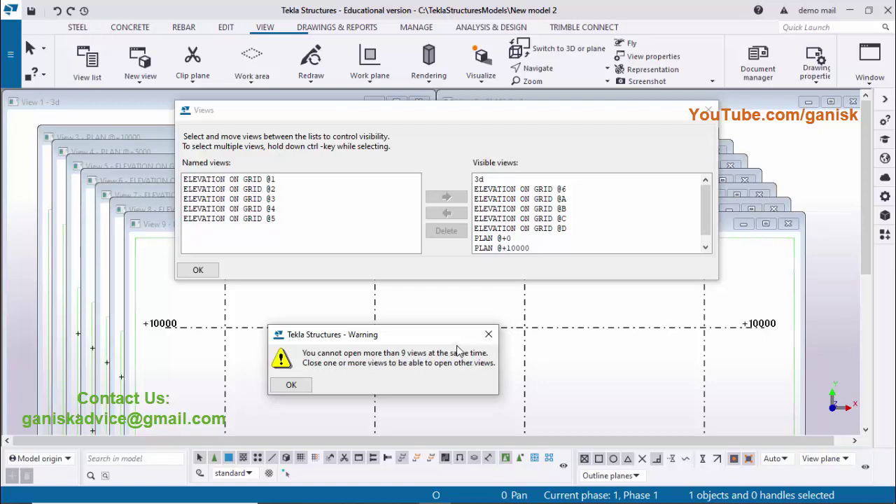
click(292, 385)
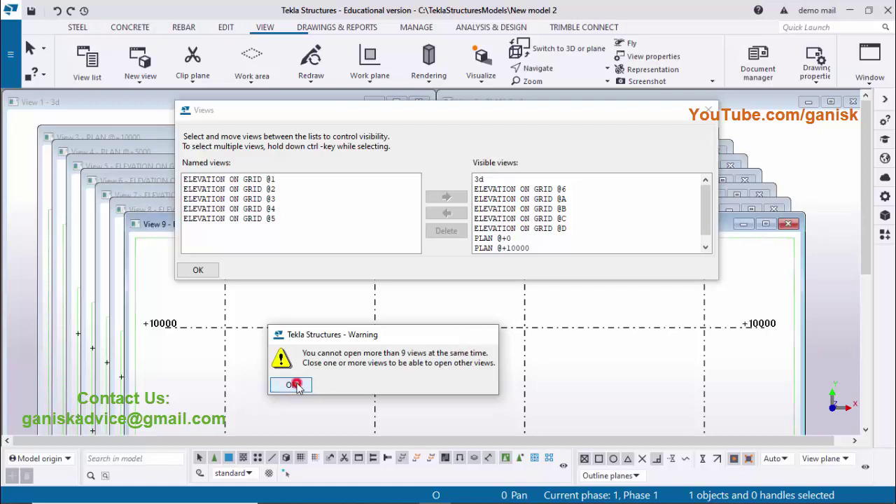
click(708, 109)
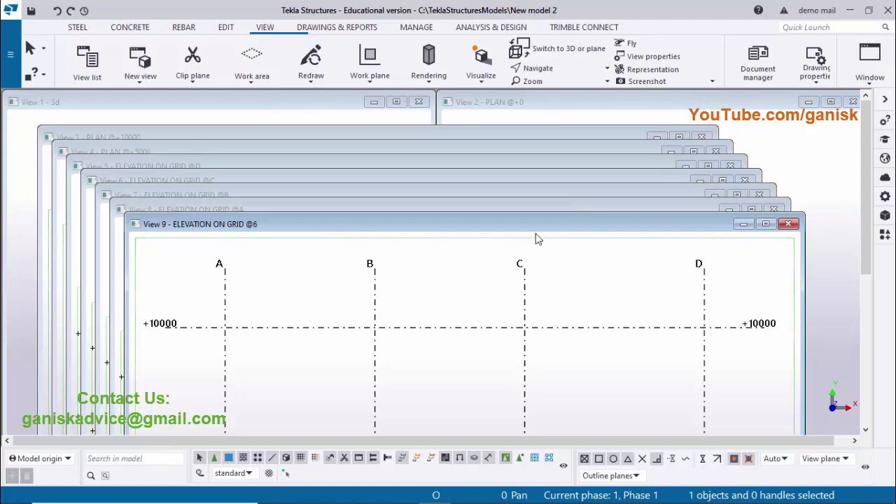
- Tile all the open views vertically, then maximize the 3d view
click(867, 73)
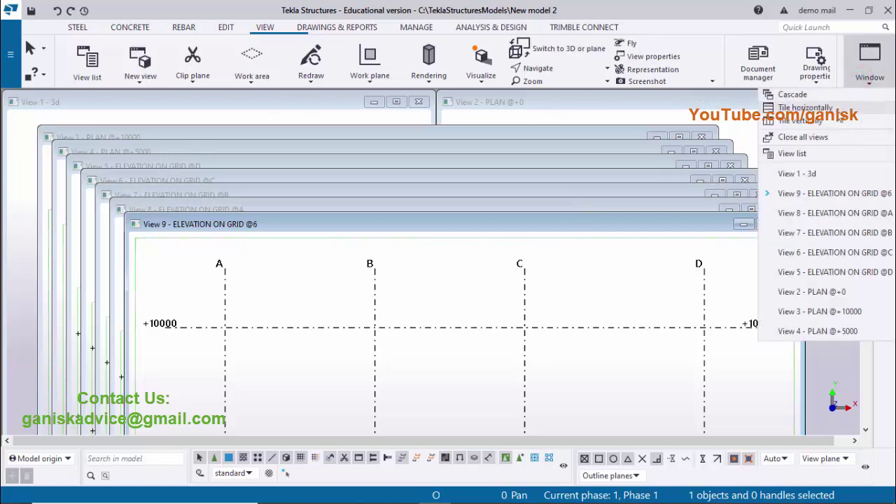
click(782, 123)
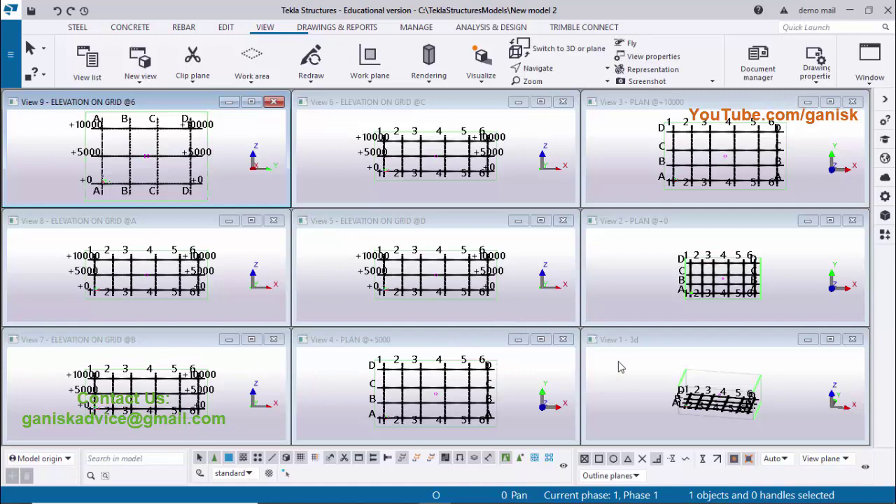
click(830, 340)
scroll(476, 223, up, 2)
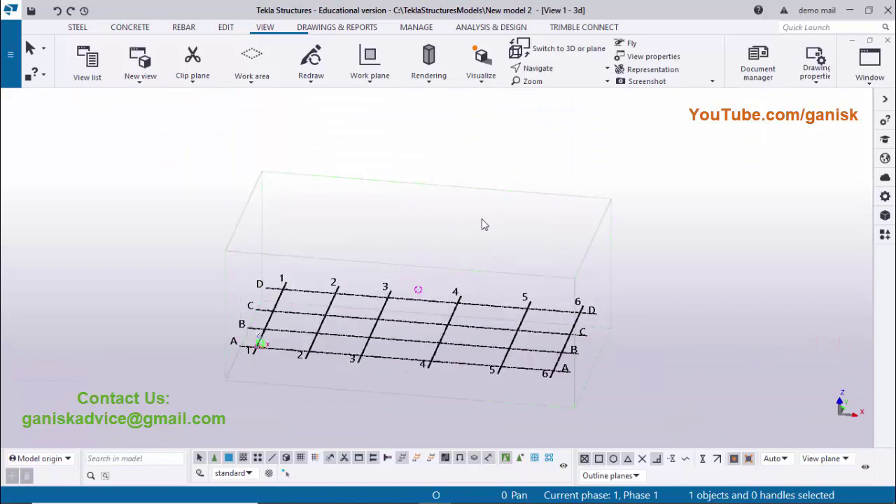
- Hide the visible views from ELEVATION ON GRID @6 through PLAN @+0 using the view list
click(868, 76)
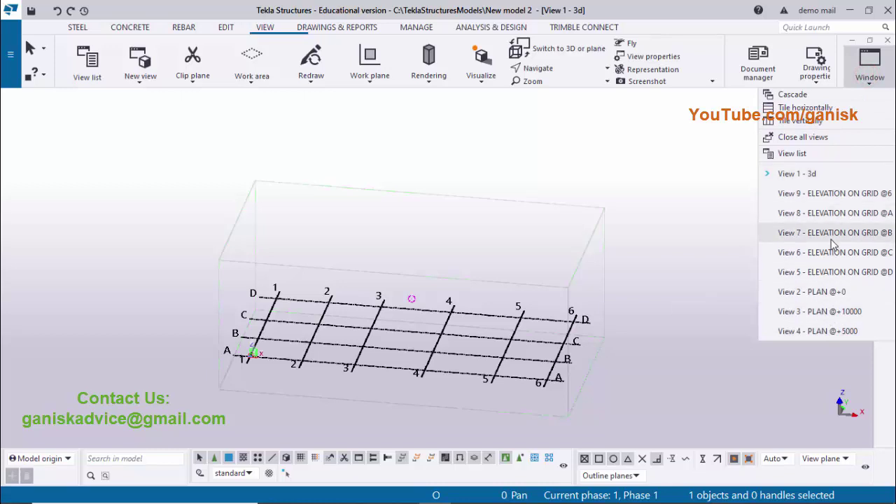
click(798, 154)
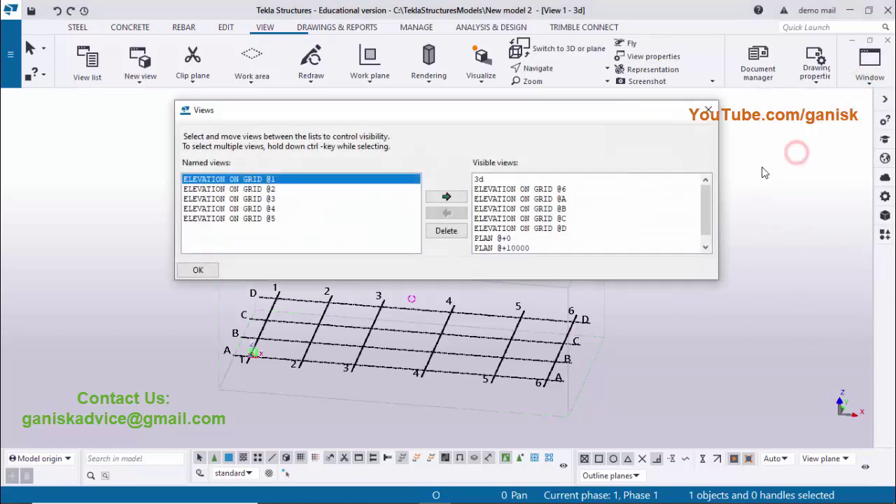
click(521, 190)
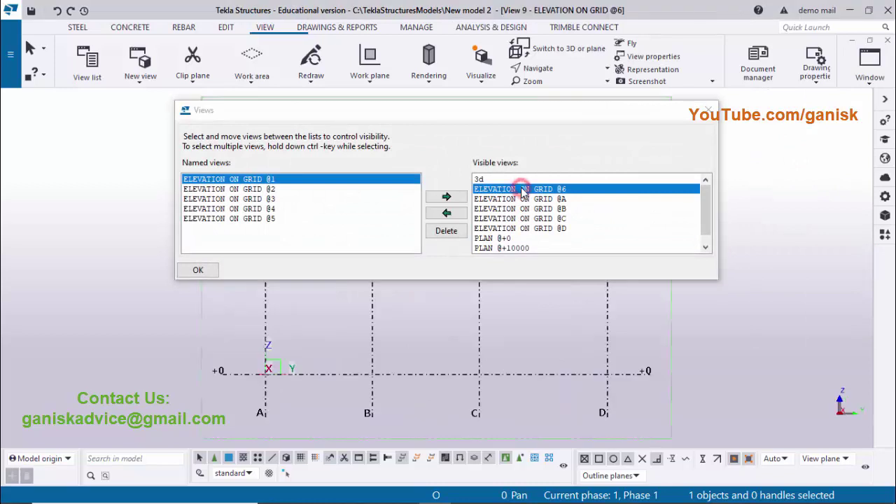
shift+click(521, 238)
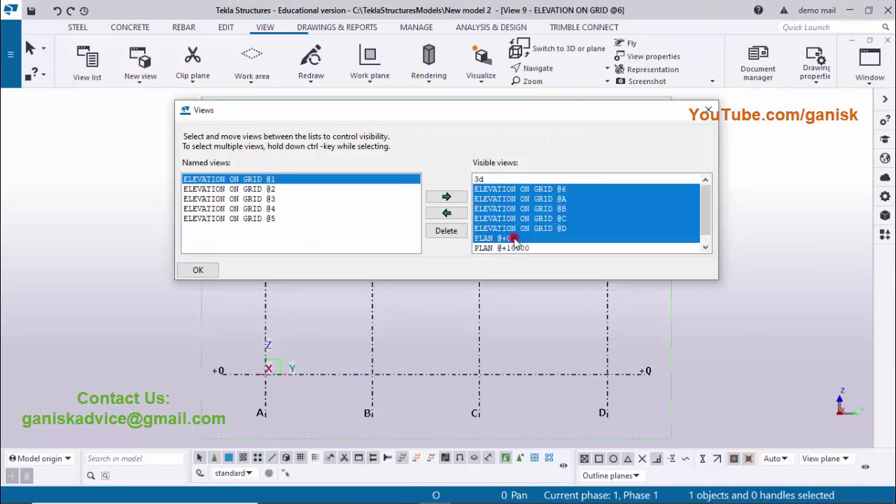
click(448, 214)
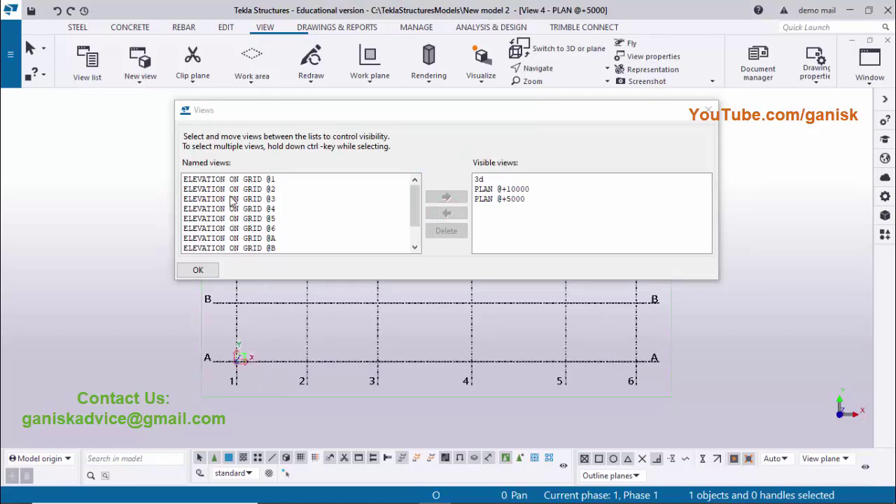
click(234, 162)
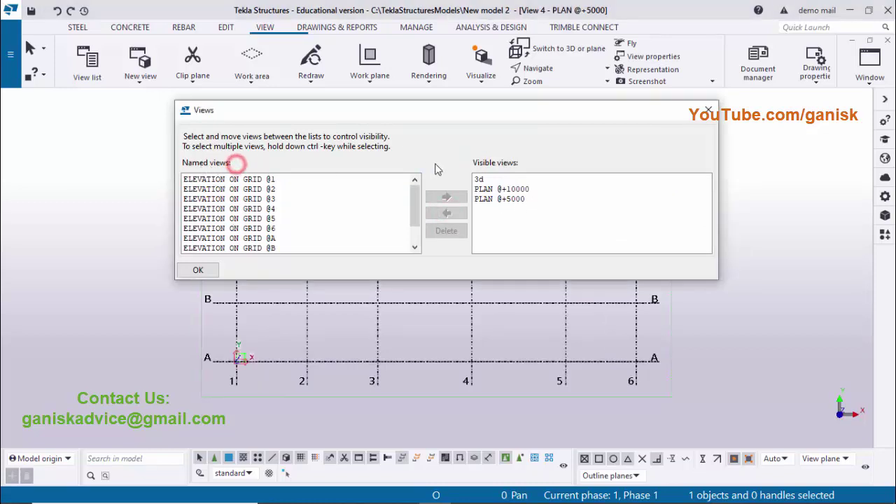
- Bring up the visible 3d, PLAN @+10000 and PLAN @+5000 views one after another from the view list, then close it
click(487, 181)
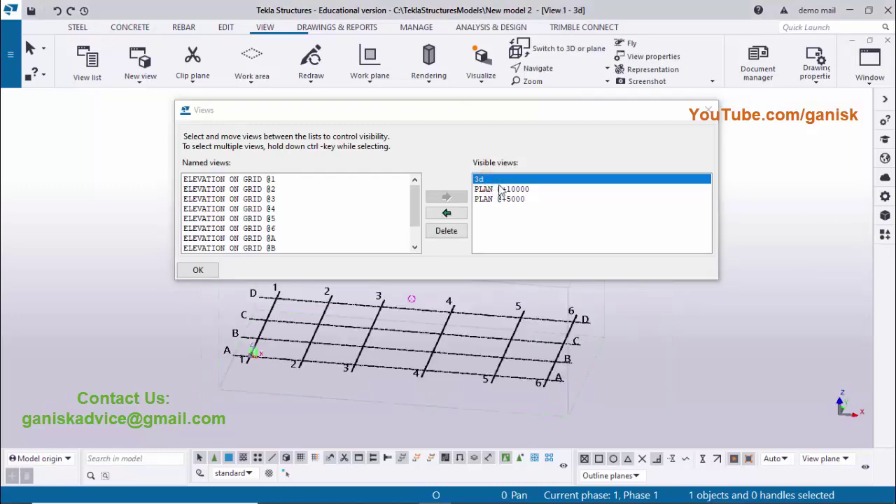
click(493, 180)
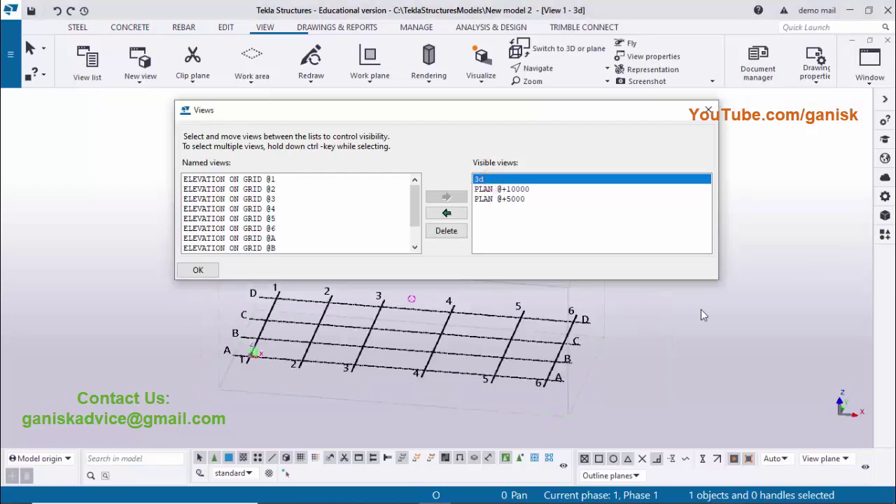
click(515, 190)
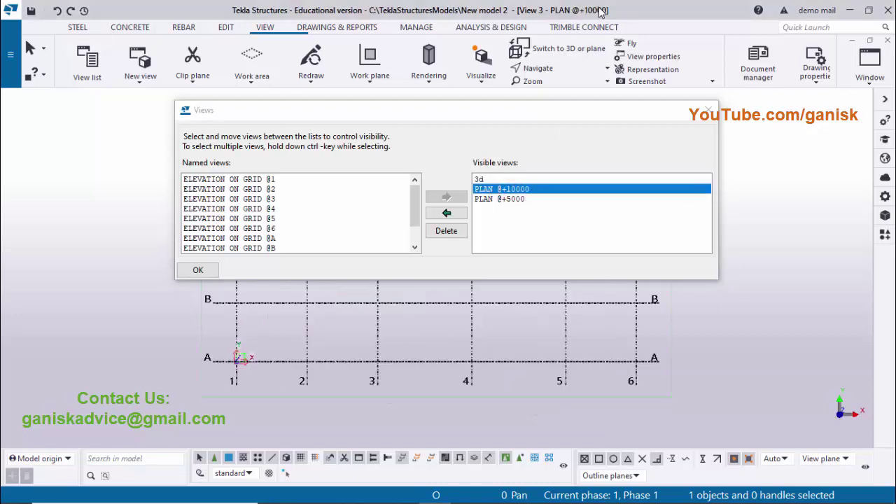
click(501, 200)
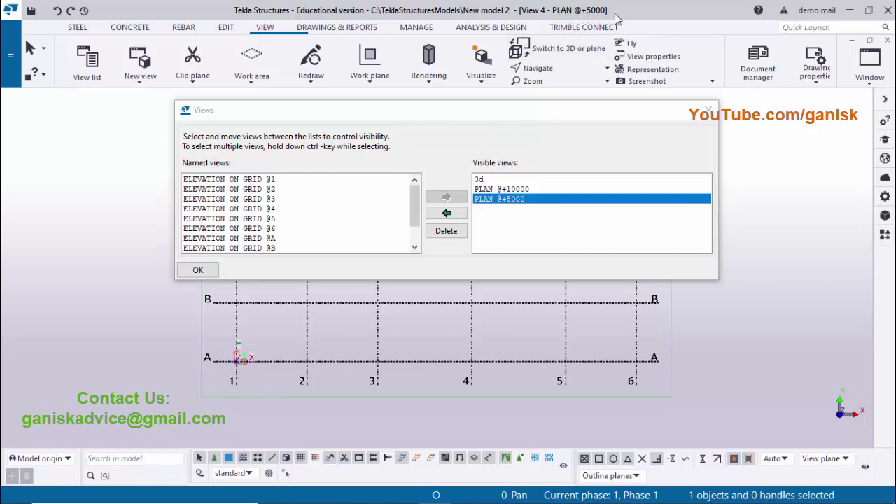
click(706, 110)
- Try out the vertical and horizontal tiling arrangements for the three visible views
click(873, 79)
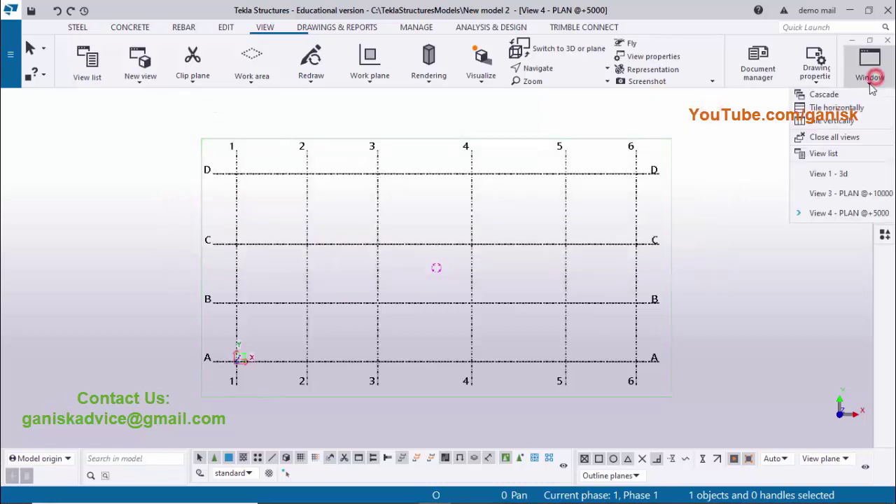
click(831, 120)
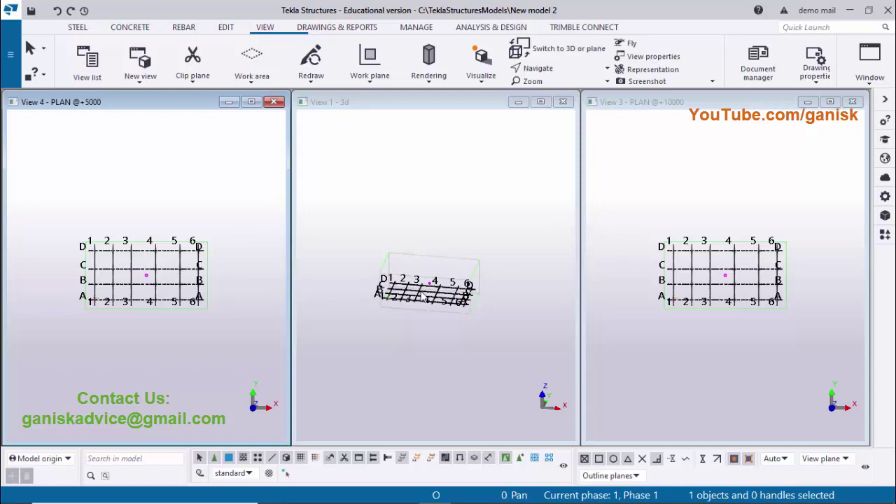
click(868, 67)
click(848, 120)
click(870, 63)
click(829, 108)
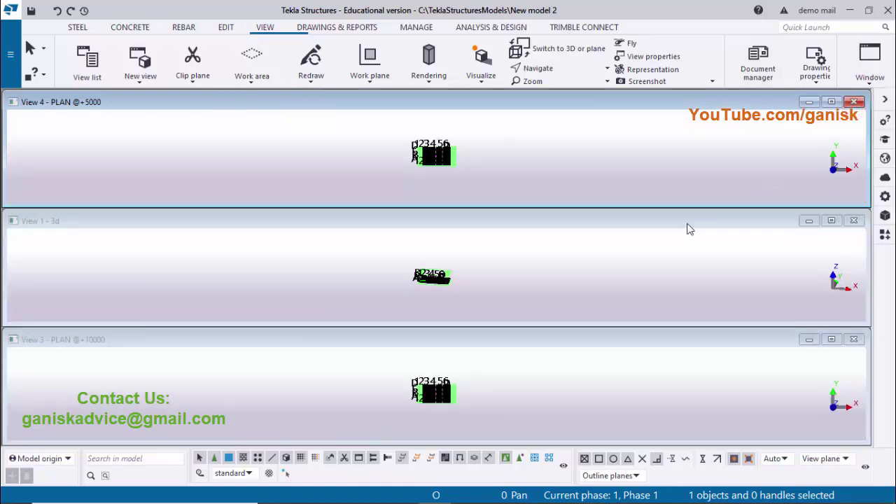
- Tile the three open views vertically and enlarge the grid inside each one
click(870, 63)
click(847, 121)
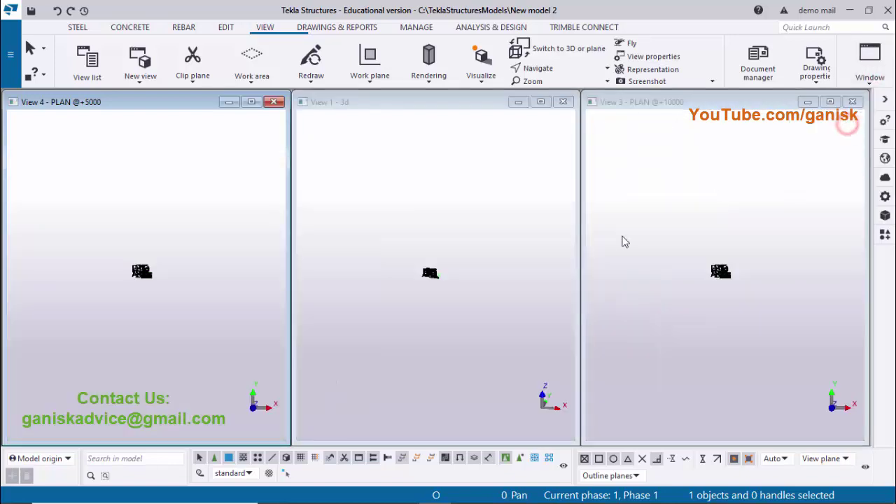
scroll(135, 270, up, 5)
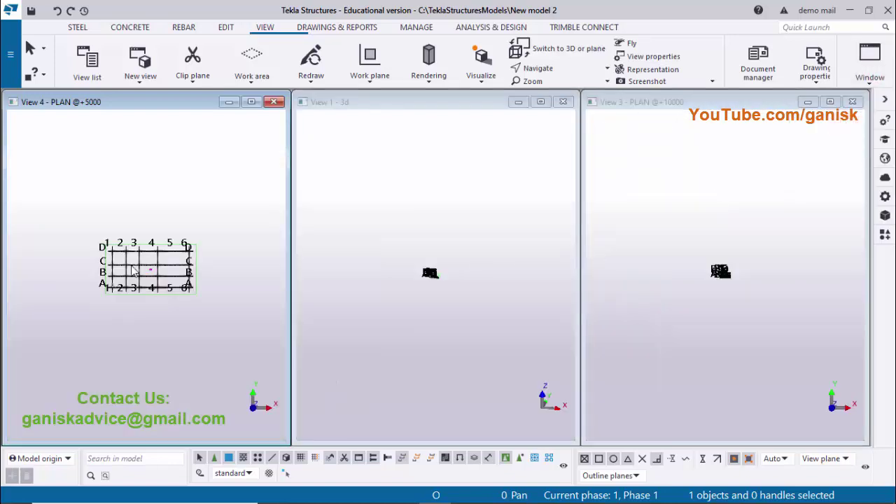
scroll(161, 265, up, 4)
scroll(427, 285, up, 3)
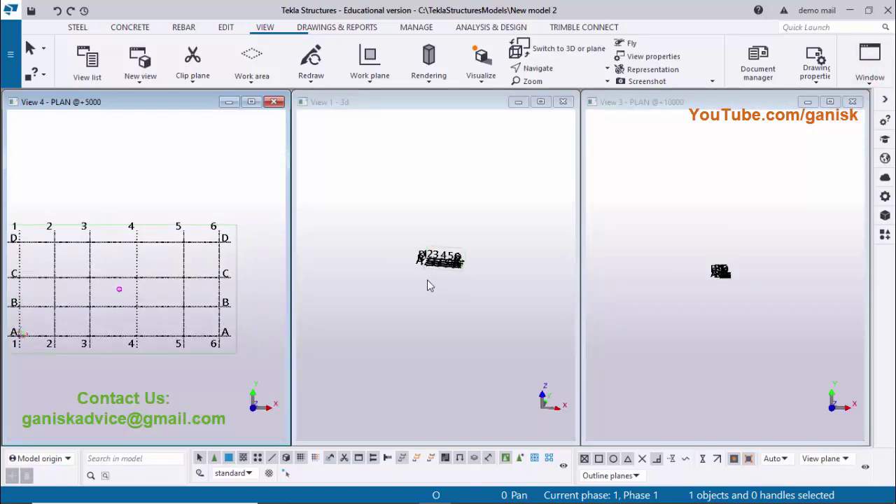
scroll(429, 285, up, 4)
scroll(738, 263, up, 2)
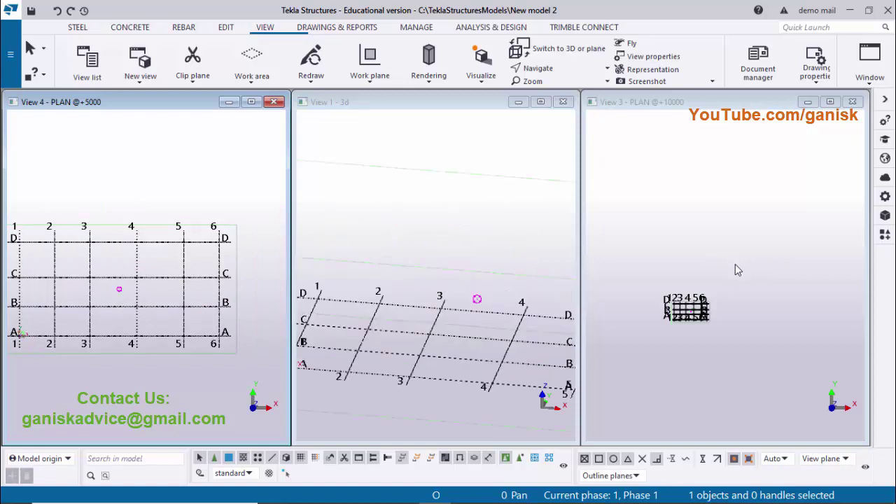
middle_drag(734, 269, 734, 248)
scroll(698, 328, up, 2)
scroll(717, 315, up, 2)
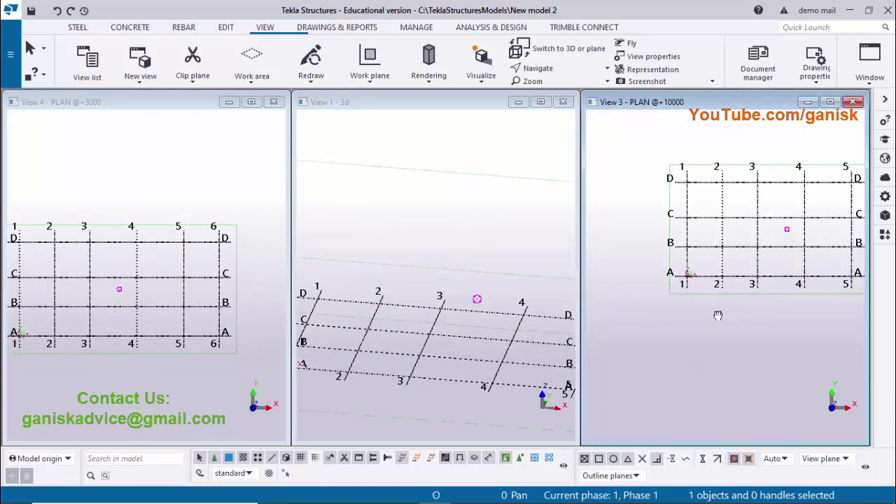
middle_drag(717, 315, 721, 310)
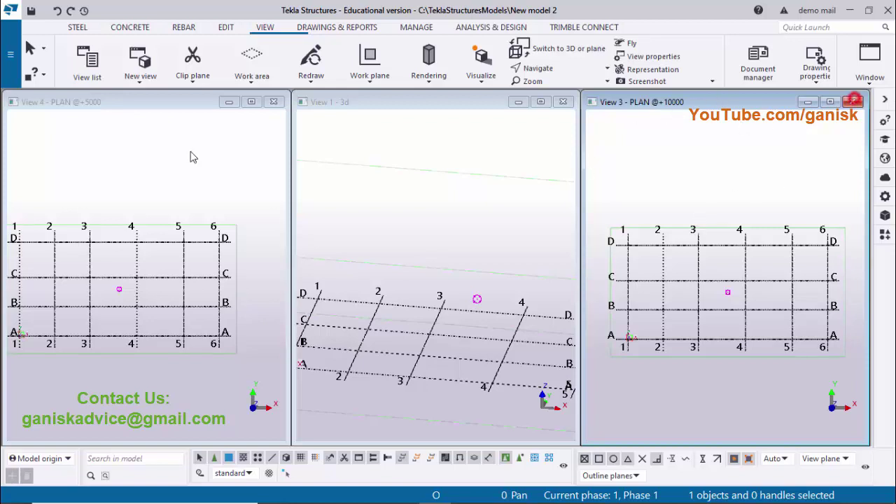
- Close the PLAN @+10000 and PLAN @+5000 views, maximize 3d, and make the named view PLAN @+0 visible
click(274, 102)
click(541, 102)
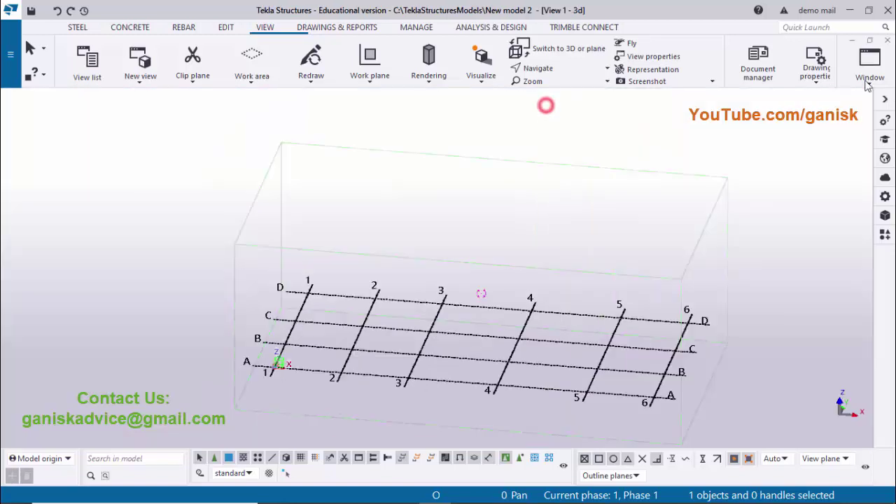
click(870, 62)
click(837, 154)
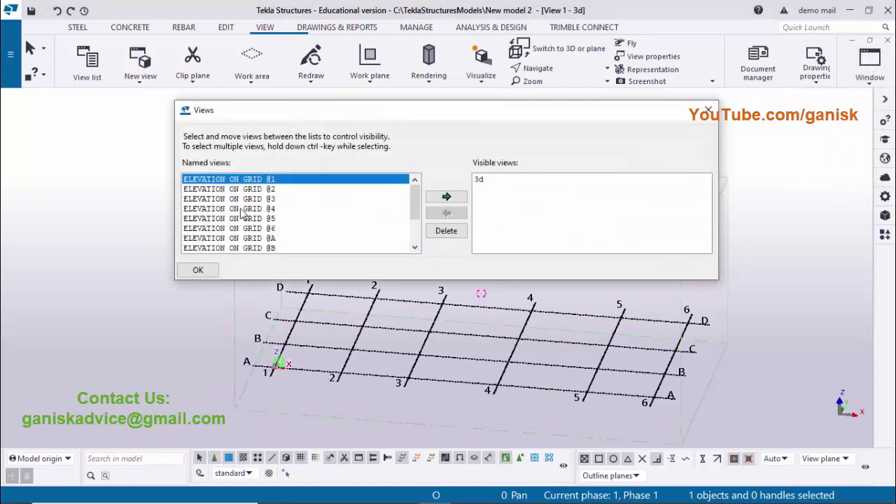
scroll(286, 209, down, 2)
click(234, 229)
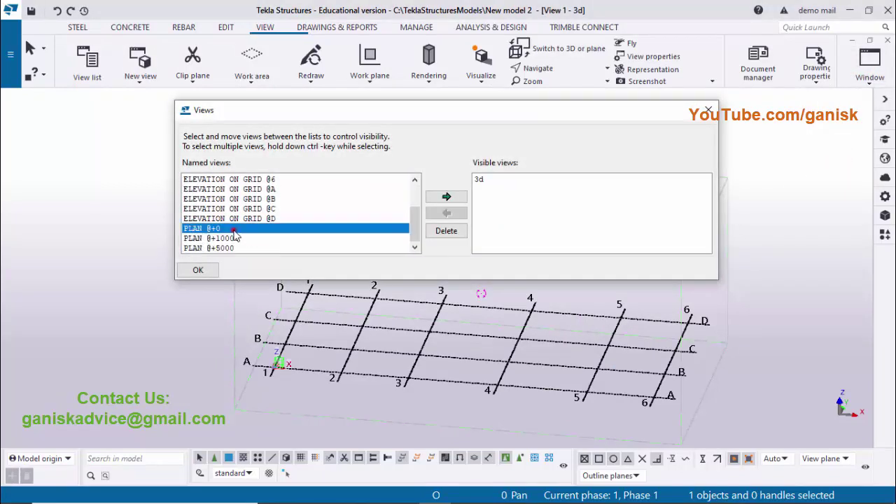
click(457, 197)
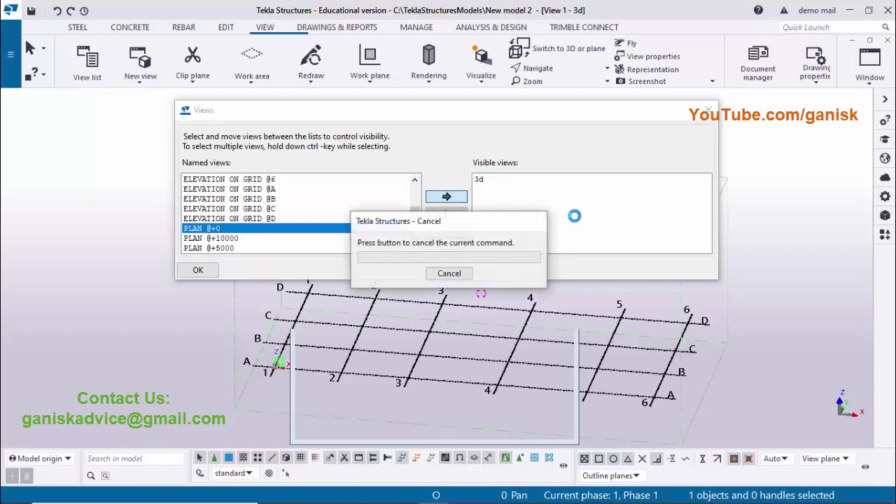
click(708, 109)
- Tile the PLAN @+0 and 3d views vertically and fit the grid within each
click(869, 65)
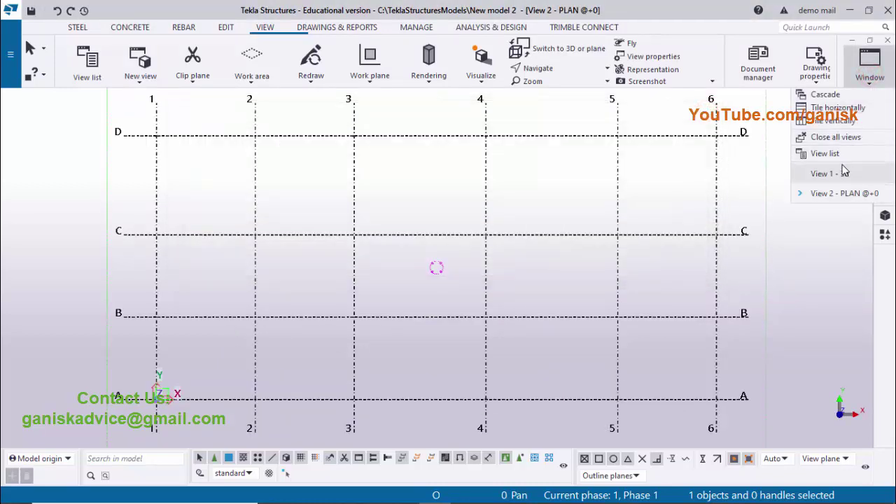
click(851, 122)
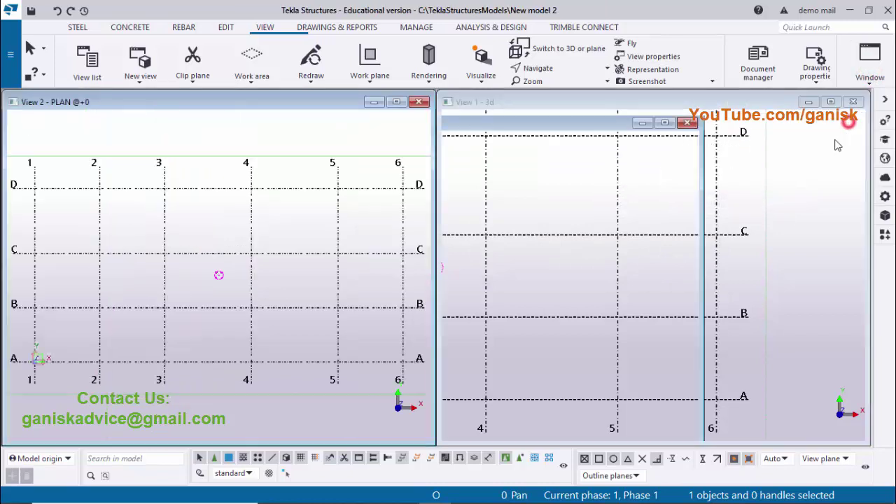
scroll(256, 259, down, 1)
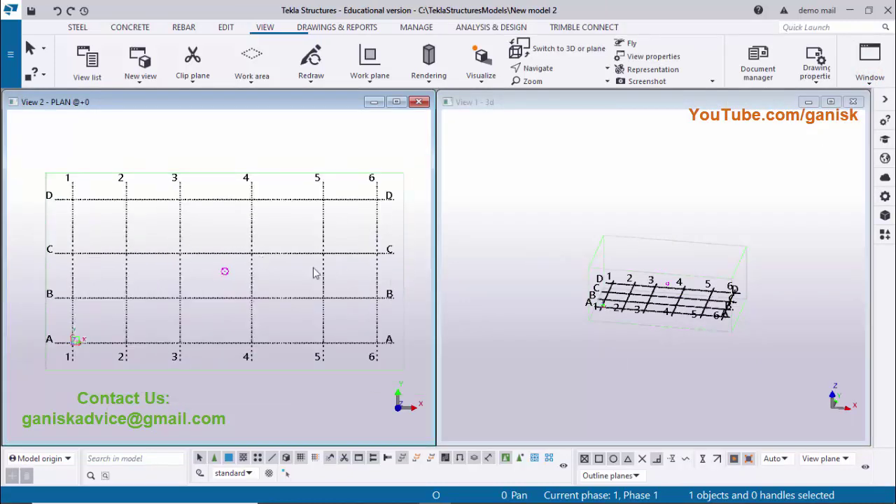
scroll(692, 308, up, 5)
scroll(692, 308, down, 3)
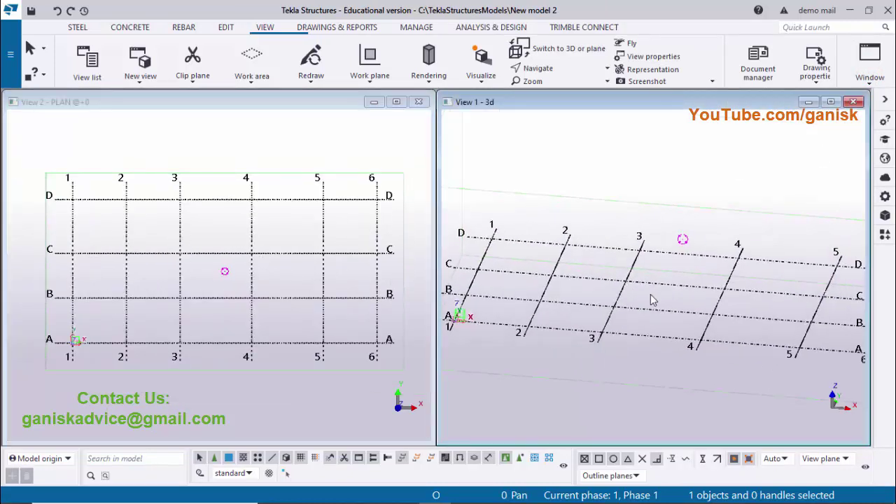
middle_drag(696, 296, 665, 288)
scroll(737, 262, up, 1)
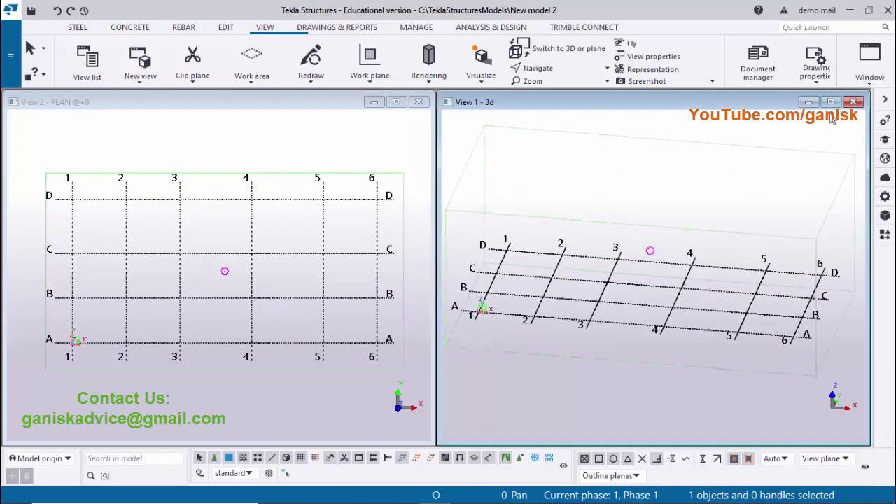
- Maximize the 3d view with the whole grid and work area in sight
click(830, 102)
scroll(483, 262, up, 1)
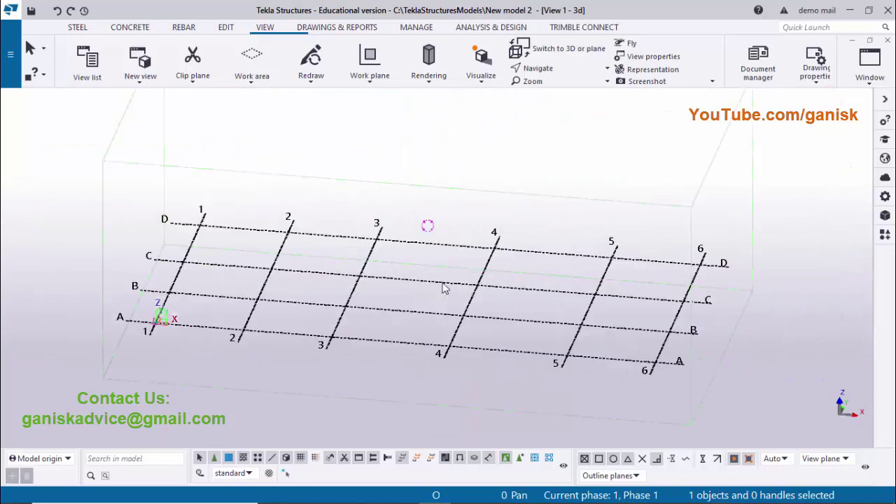
scroll(441, 288, down, 1)
scroll(728, 182, up, 1)
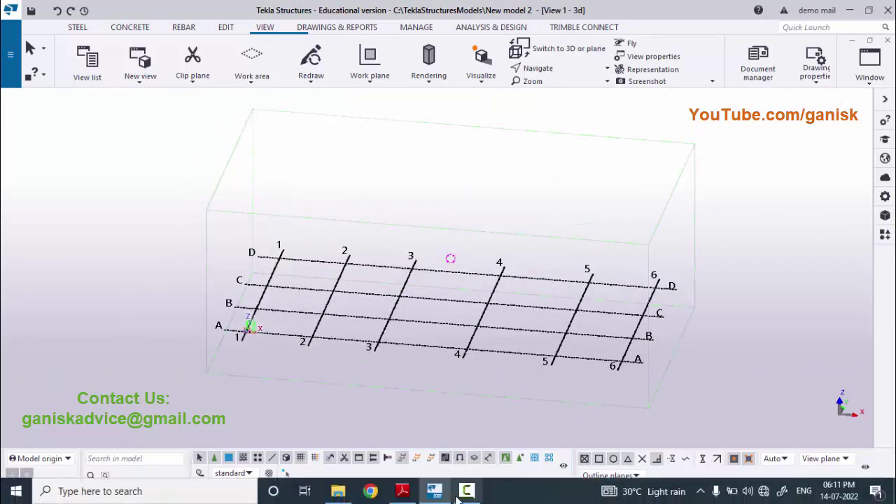
- Switch to Adobe Reader to check the bay dimensions on the example plan, then return to Tekla Structures
click(402, 490)
scroll(428, 399, down, 3)
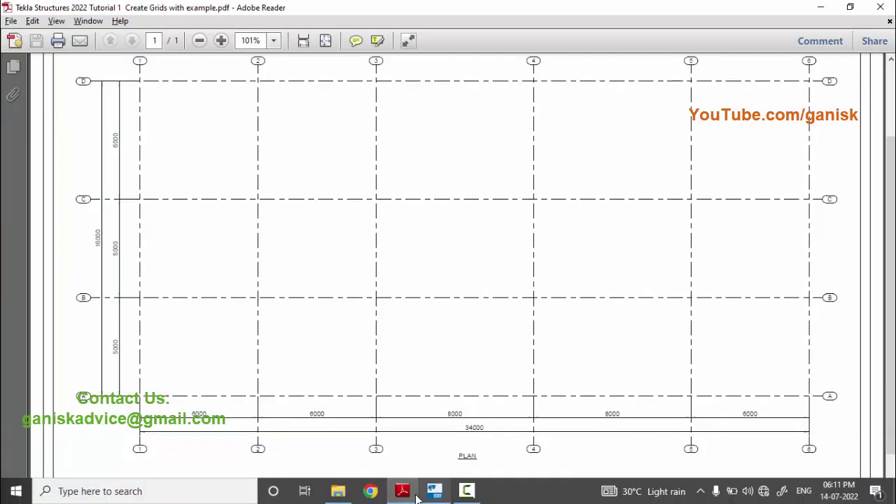
click(434, 491)
- Make PLAN @+0 the active view and enlarge its grid
click(869, 61)
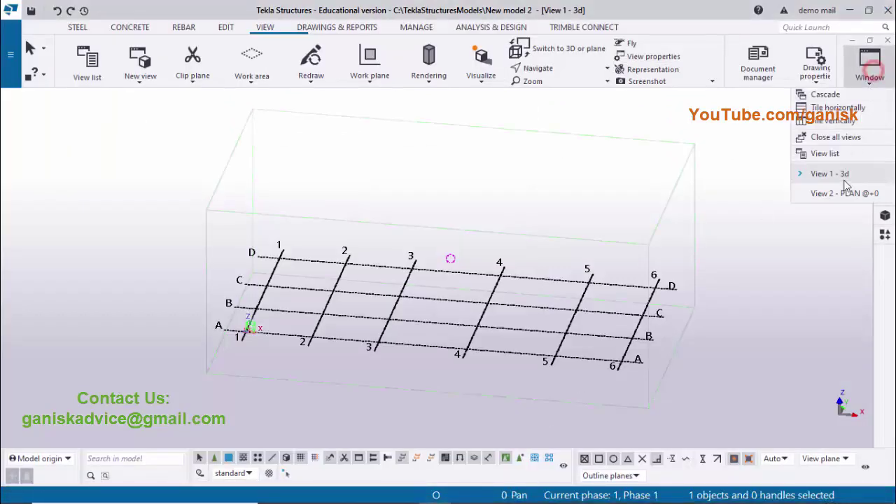
click(844, 195)
scroll(310, 338, up, 3)
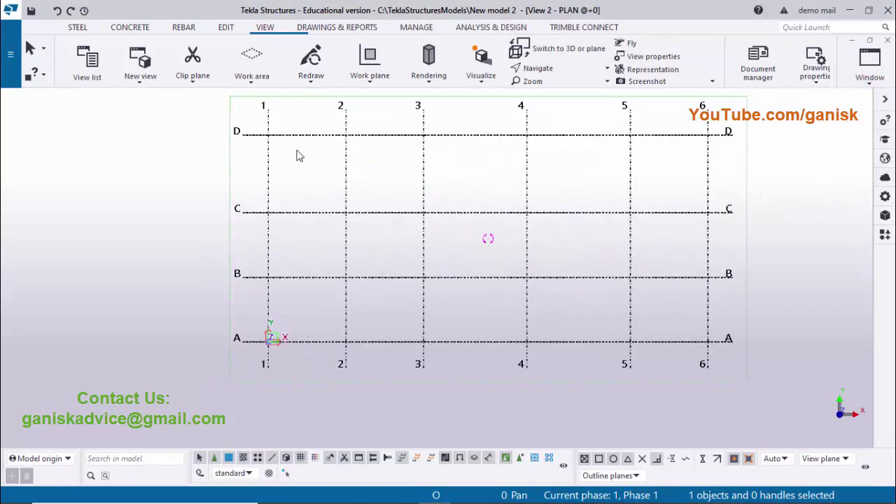
- Measure the horizontal distance between grid lines 1 and 2 along grid line A, placing the dimension below line A
click(225, 28)
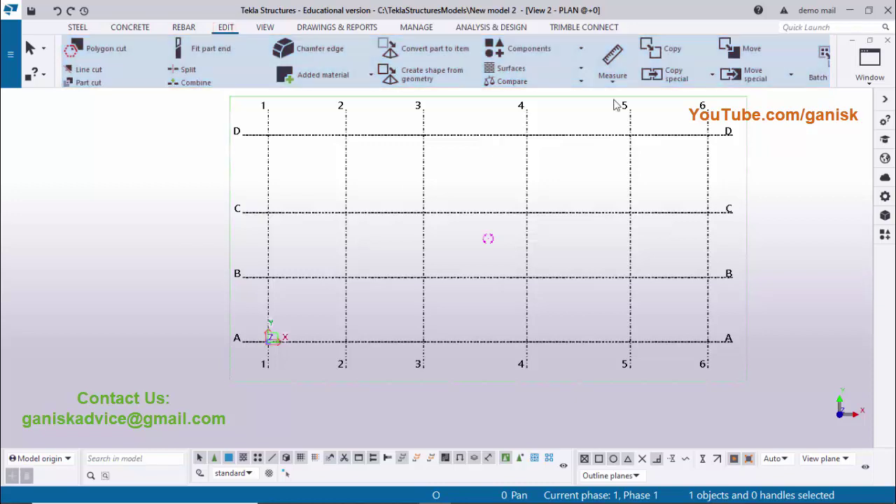
click(617, 83)
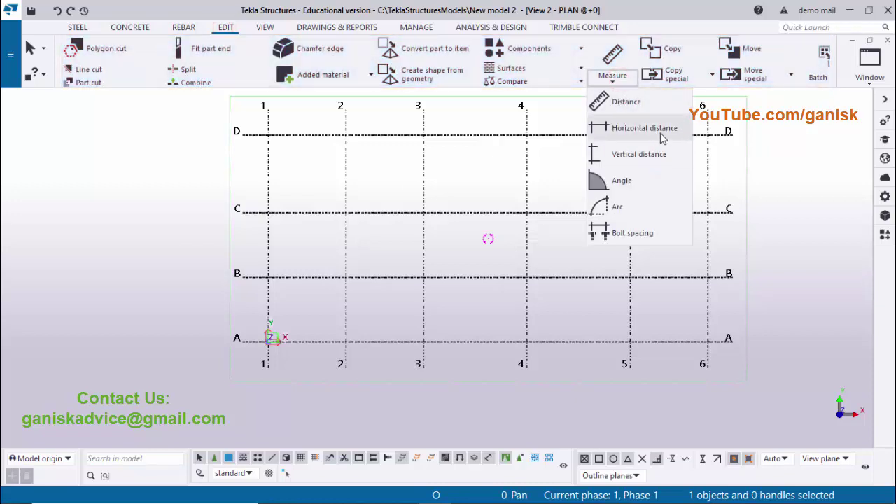
click(651, 130)
scroll(268, 353, up, 3)
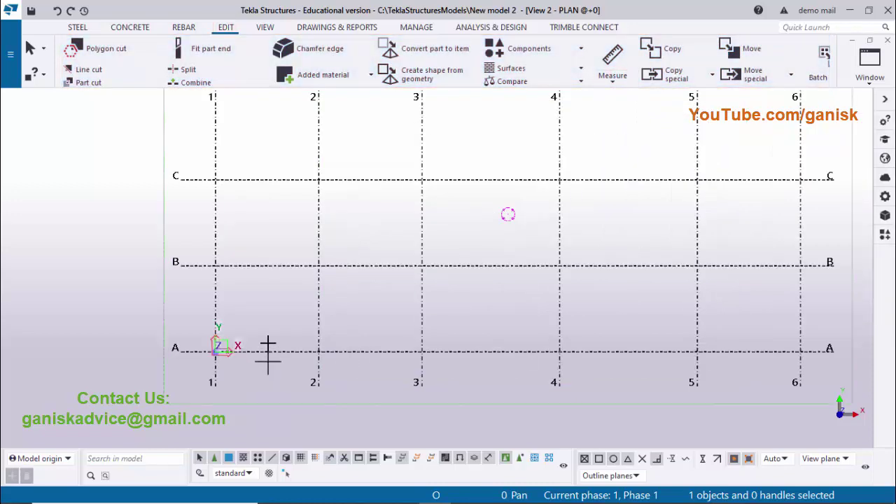
click(203, 349)
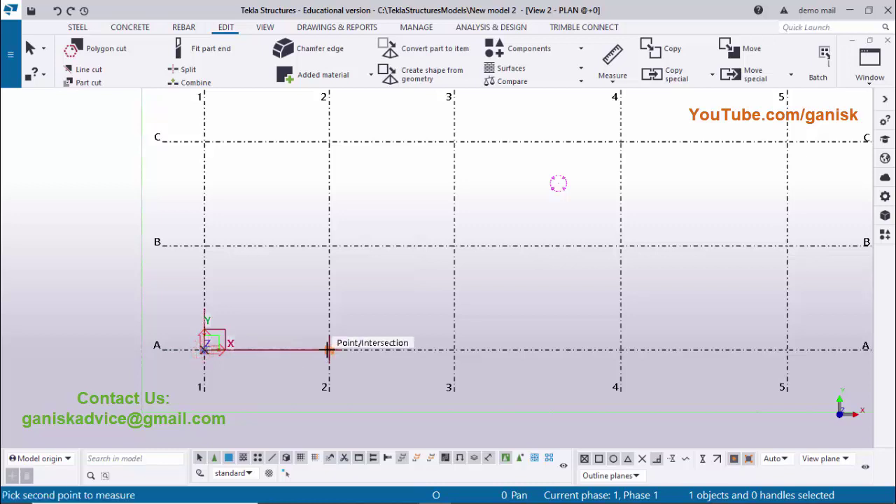
click(289, 368)
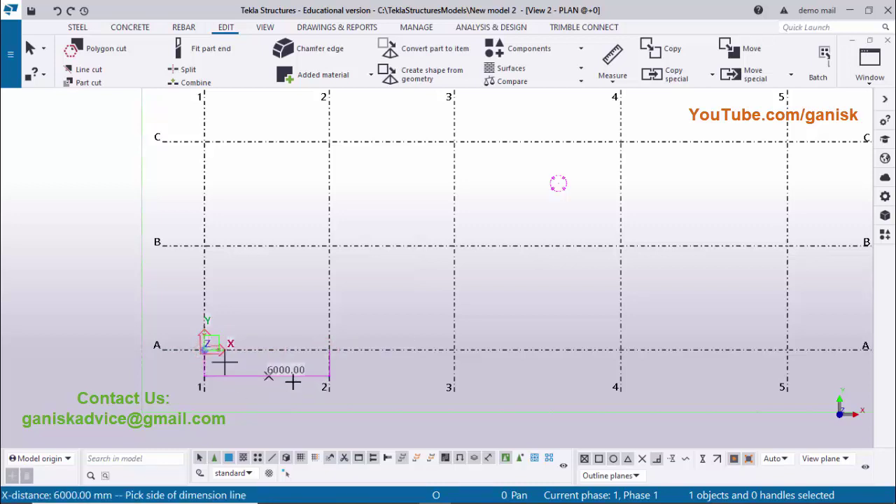
scroll(287, 393, up, 4)
click(287, 376)
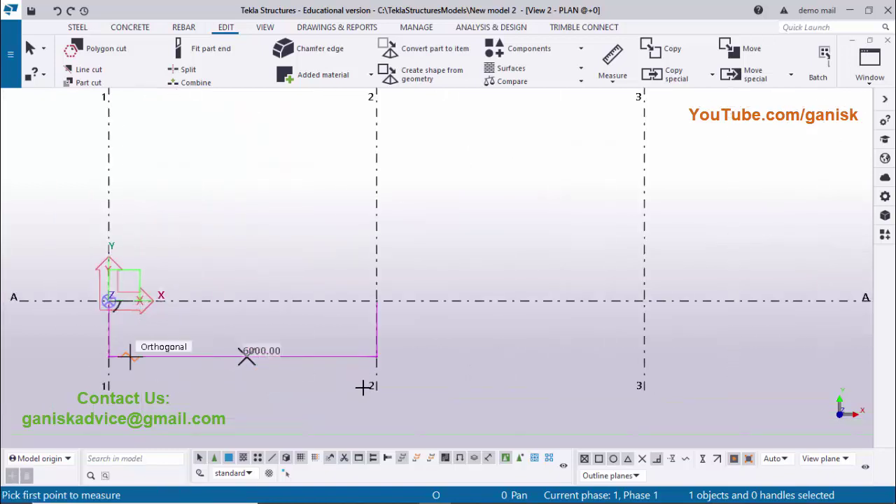
middle_drag(444, 374, 360, 361)
scroll(360, 362, down, 1)
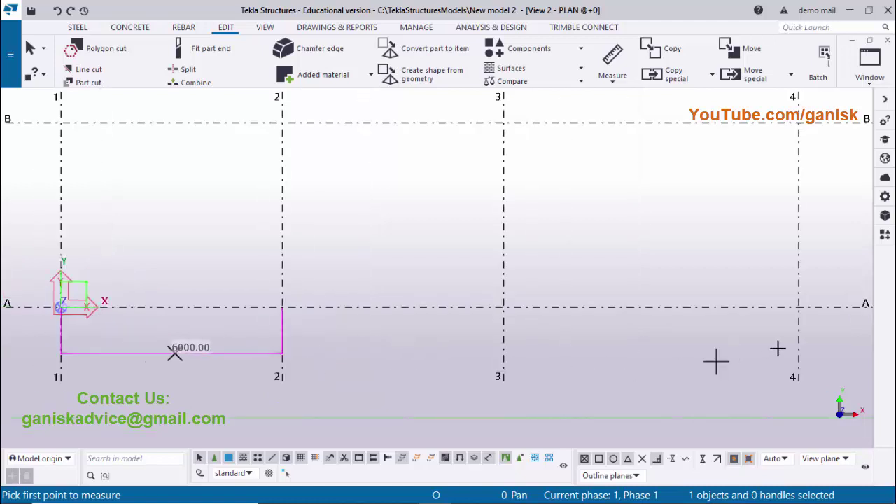
middle_drag(698, 348, 622, 345)
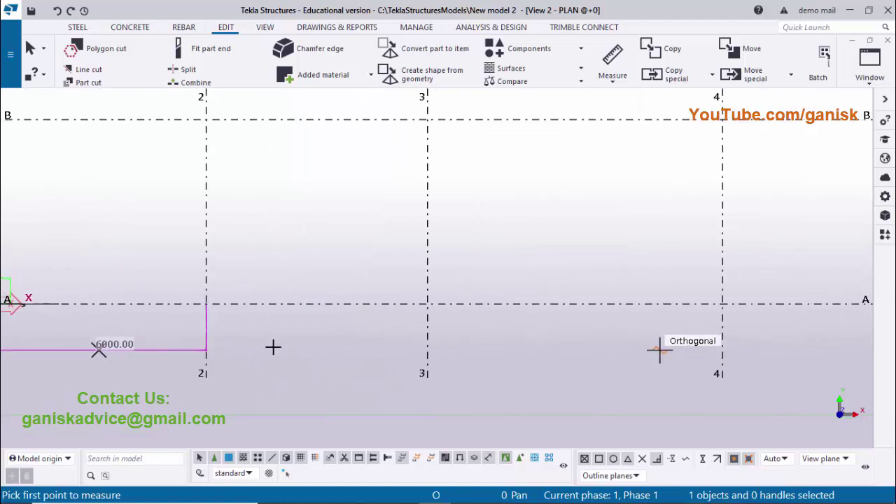
- Measure the horizontal distances between grid lines 2 and 3 and between 3 and 4 along grid line A, placing the dimensions below it
click(206, 302)
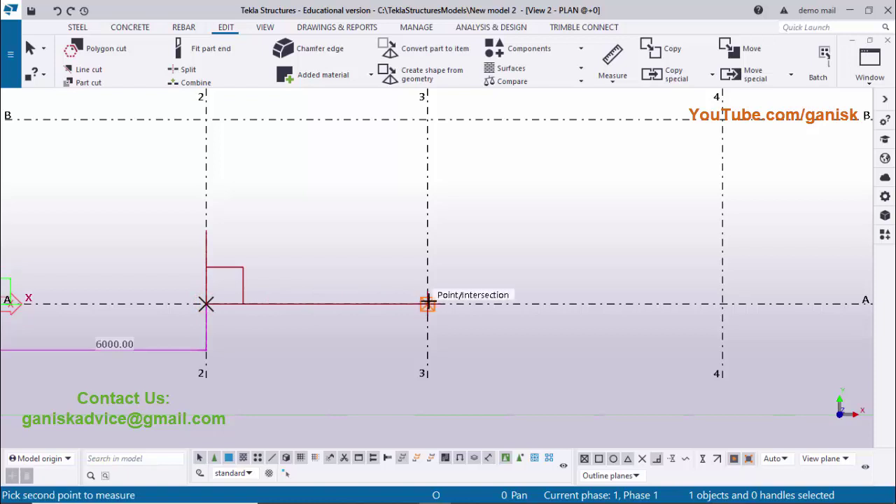
click(427, 303)
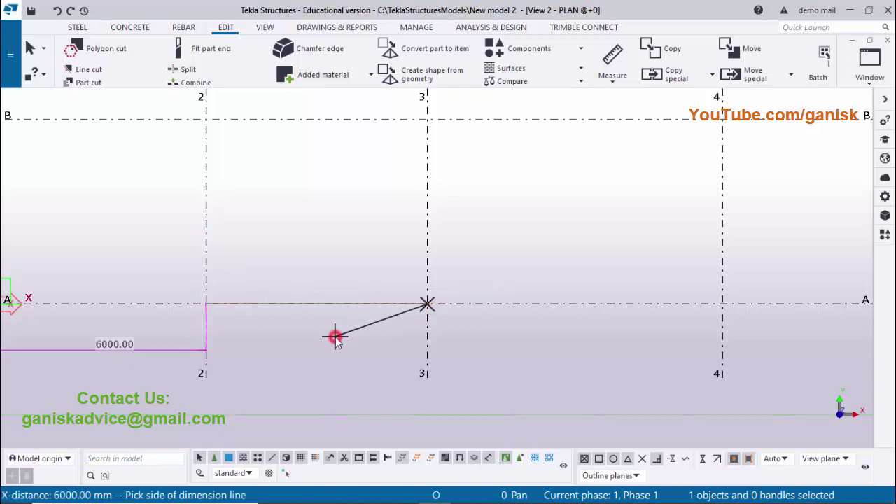
click(335, 340)
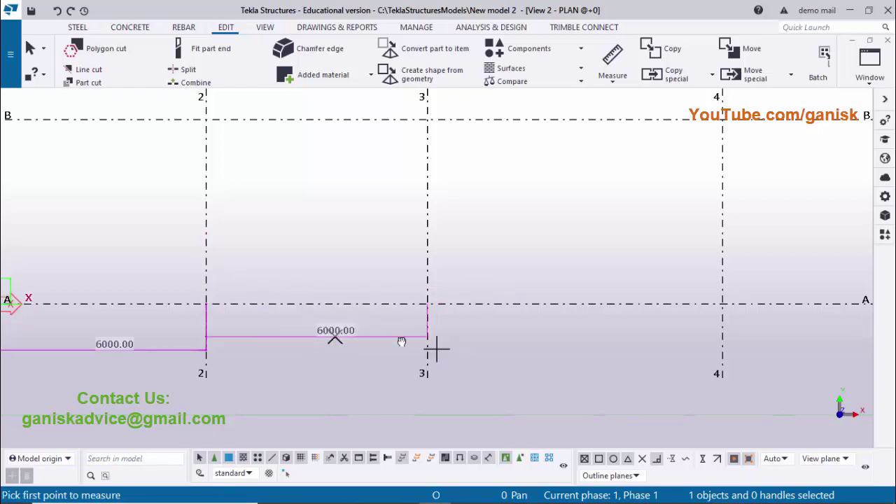
middle_drag(432, 345, 363, 338)
click(390, 301)
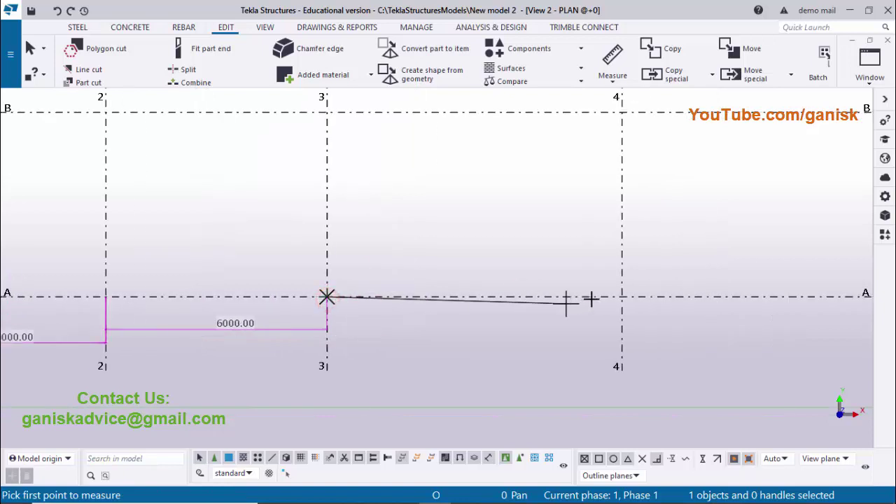
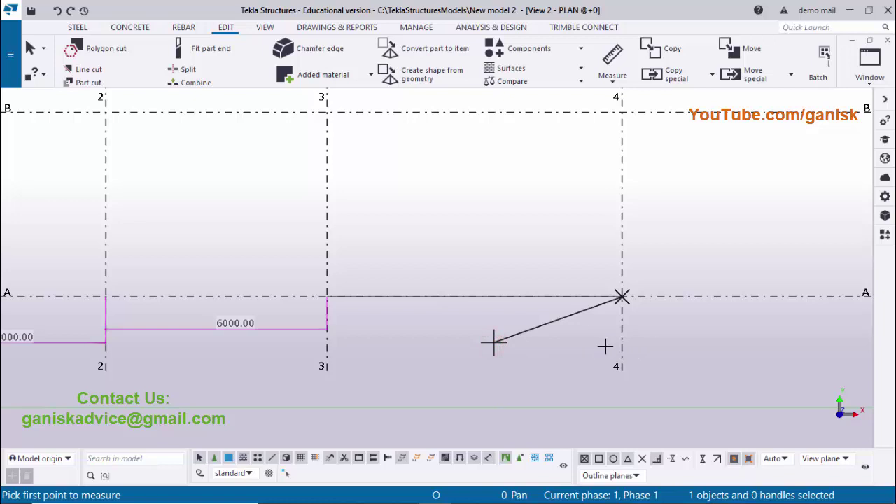
scroll(605, 345, down, 1)
middle_drag(610, 340, 470, 343)
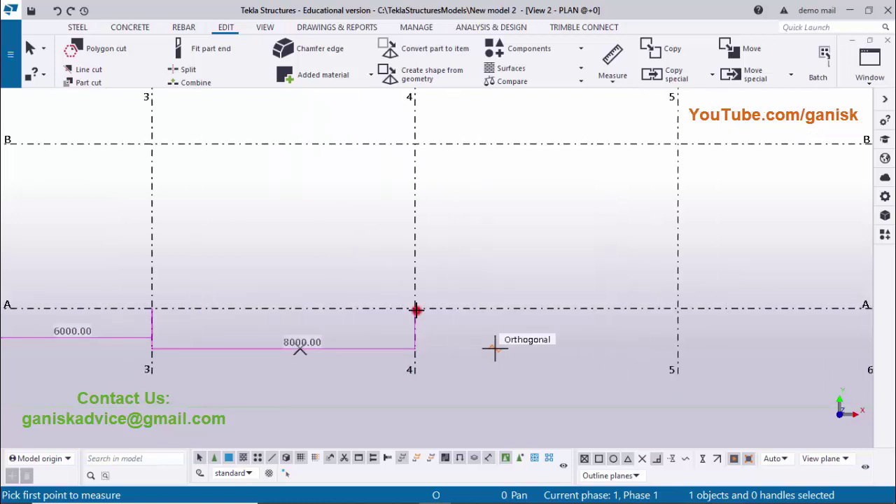
- Measure the horizontal distances from grid line 4 to 5 and from 5 to 6 along line A, with the dimensions below it, and finish measuring
click(415, 307)
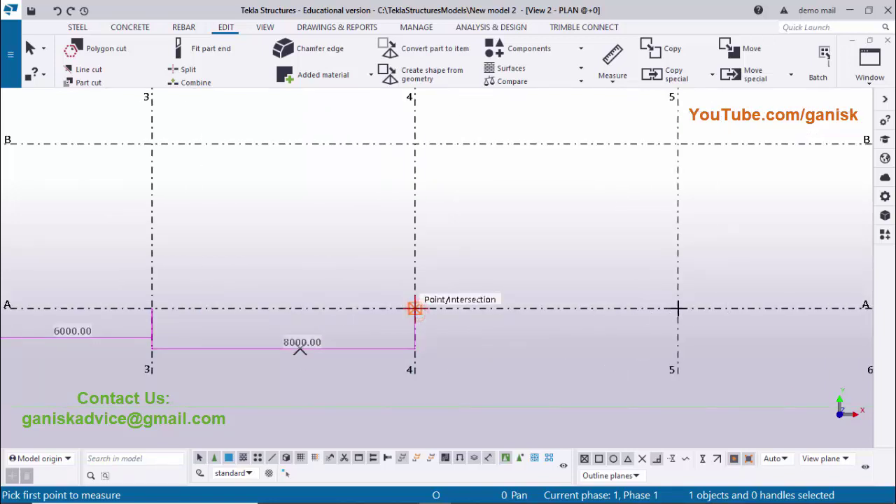
click(592, 347)
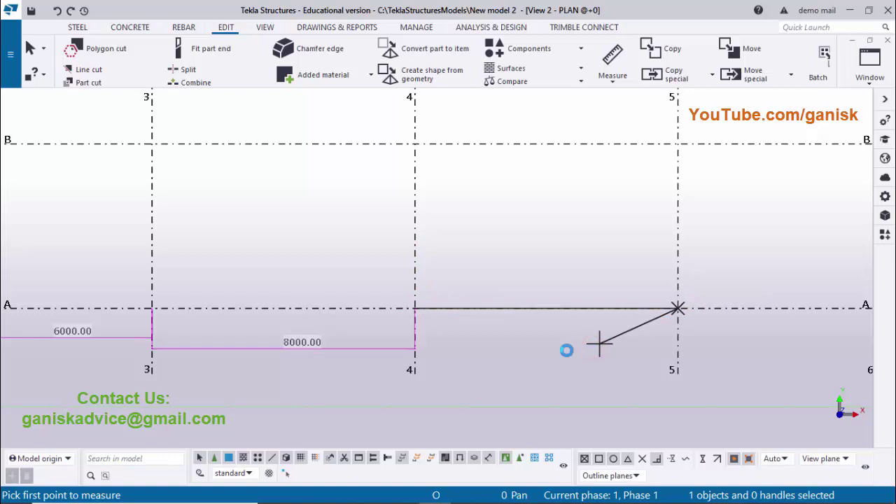
click(584, 348)
scroll(616, 346, down, 1)
middle_drag(674, 343, 554, 350)
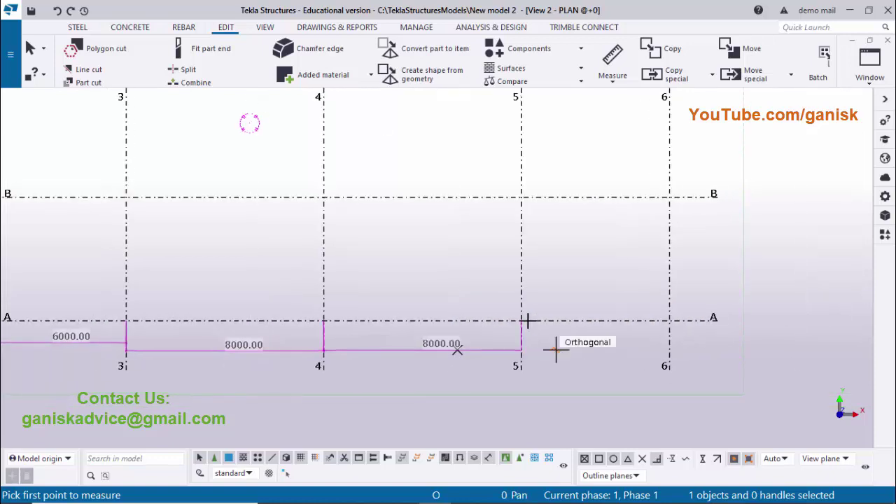
click(521, 320)
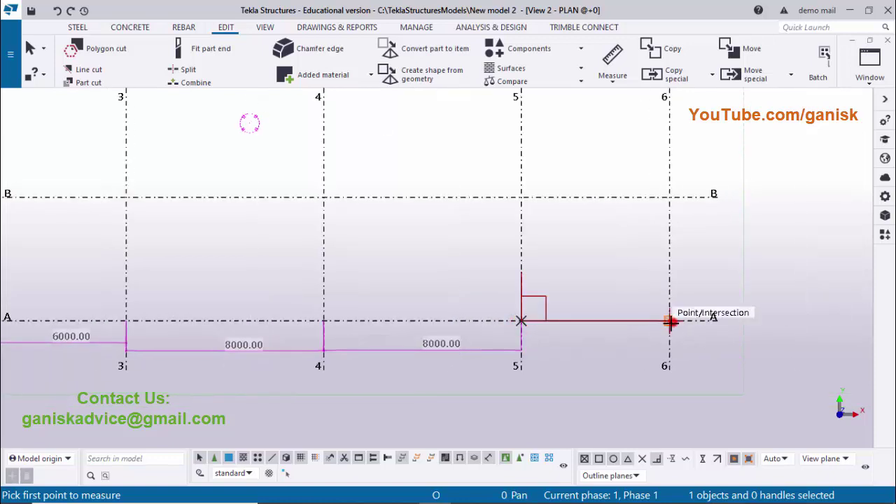
click(625, 346)
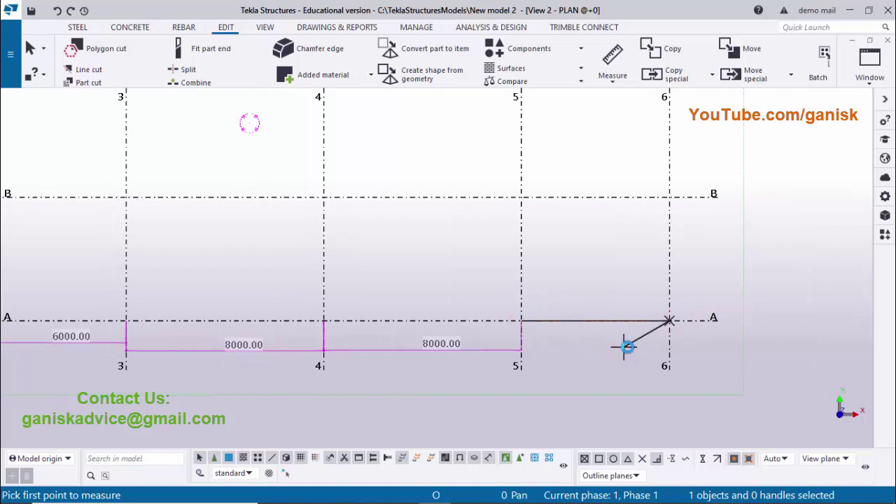
click(634, 346)
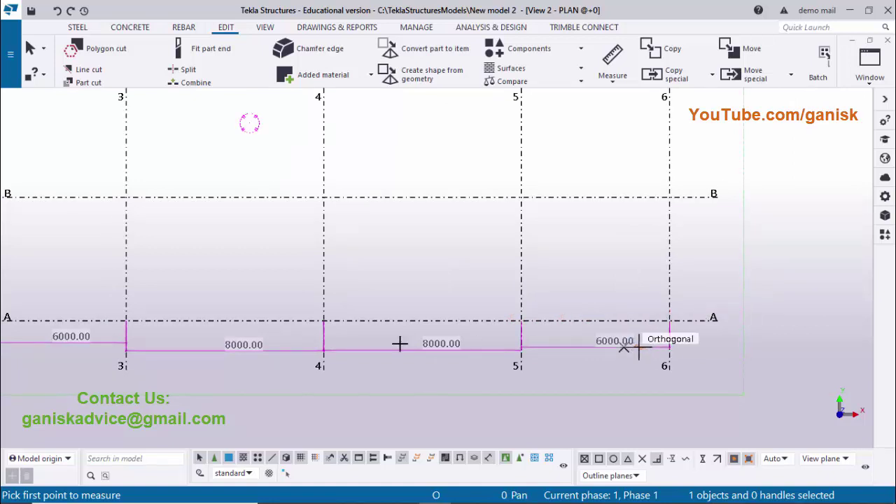
scroll(634, 346, down, 1)
middle_drag(410, 344, 546, 345)
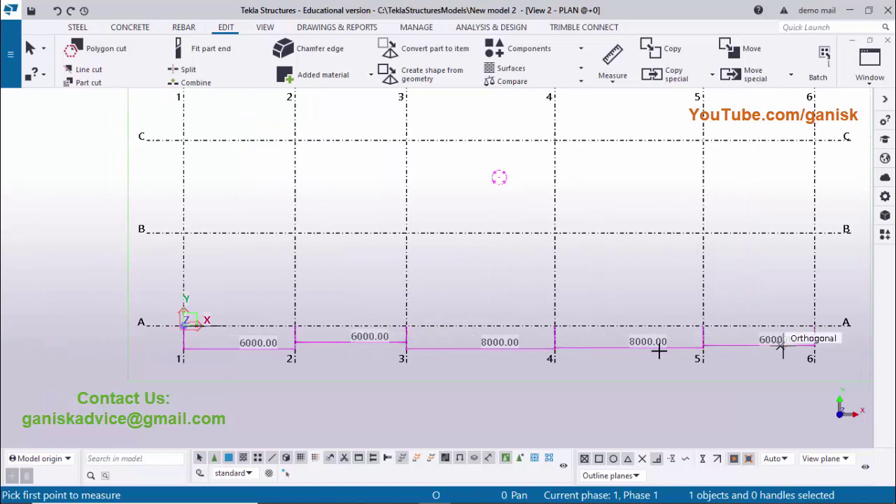
middle_drag(256, 327, 264, 382)
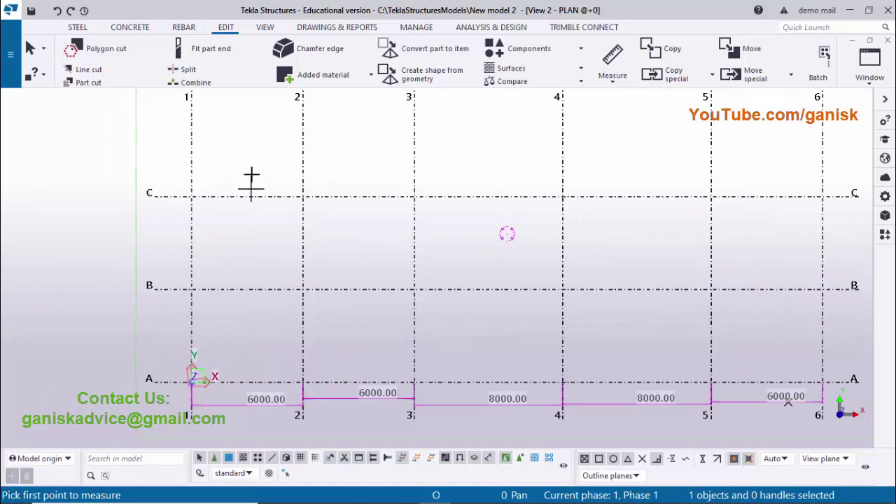
key(Escape)
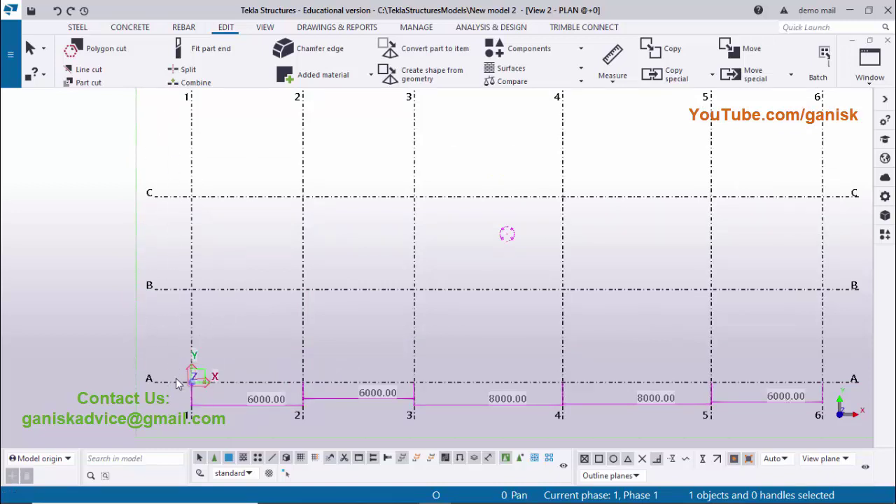
- Measure the vertical distance between grid lines A and B along grid line 1, placing the dimension outside the grid
click(617, 82)
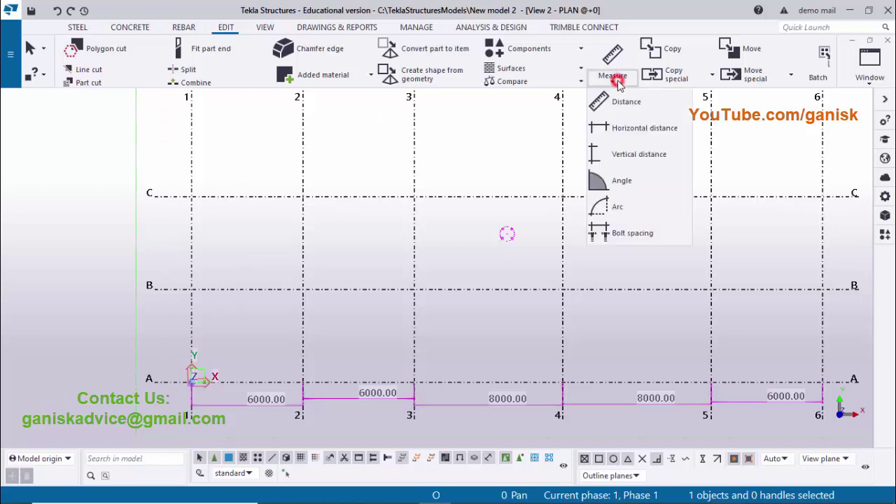
click(639, 155)
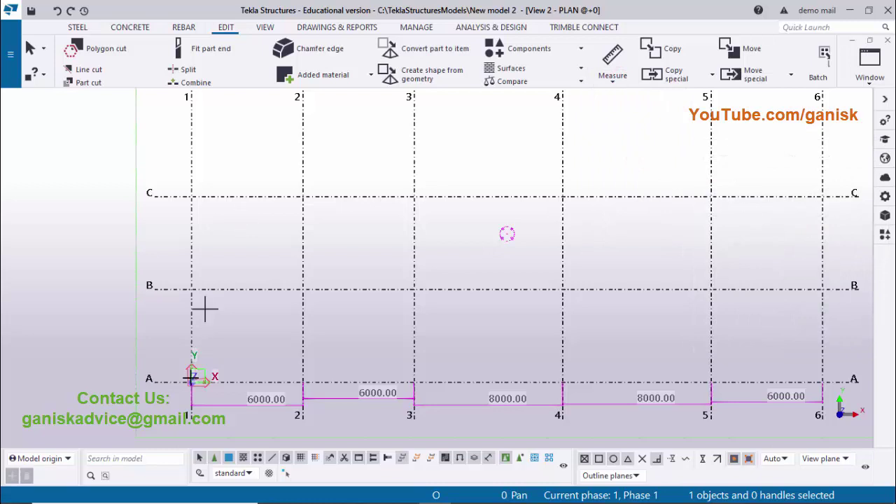
click(191, 378)
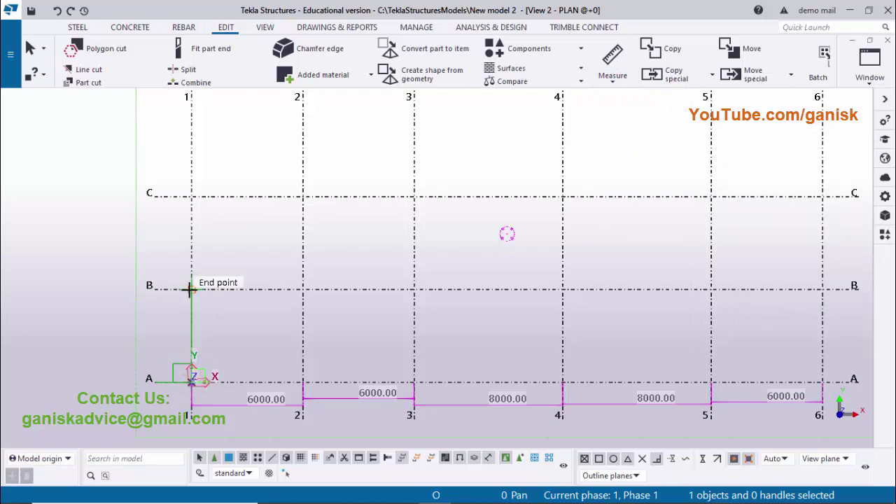
click(191, 288)
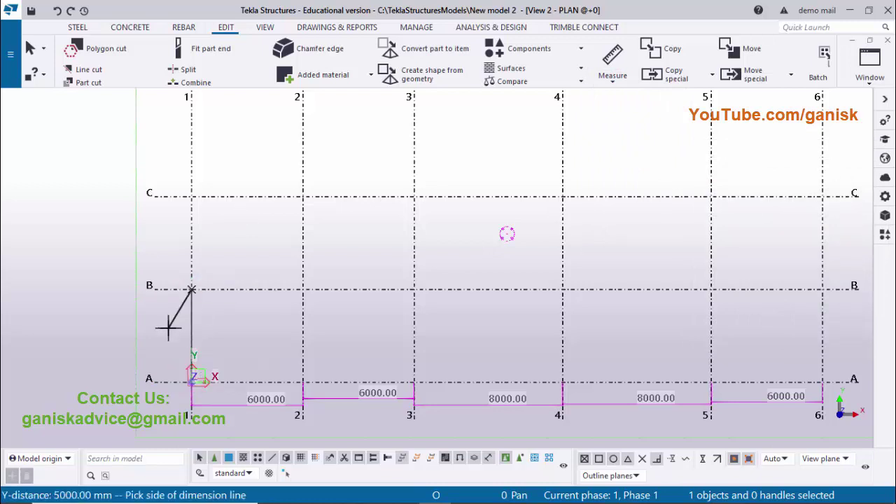
click(153, 349)
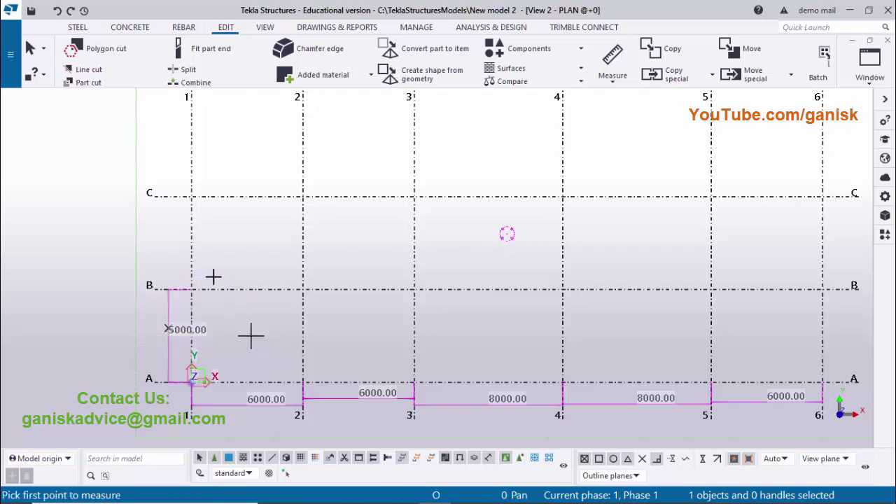
- Measure the vertical distances from grid line B to C and from C to D along grid line 1, placing the dimensions outside the grid
middle_drag(202, 273, 261, 305)
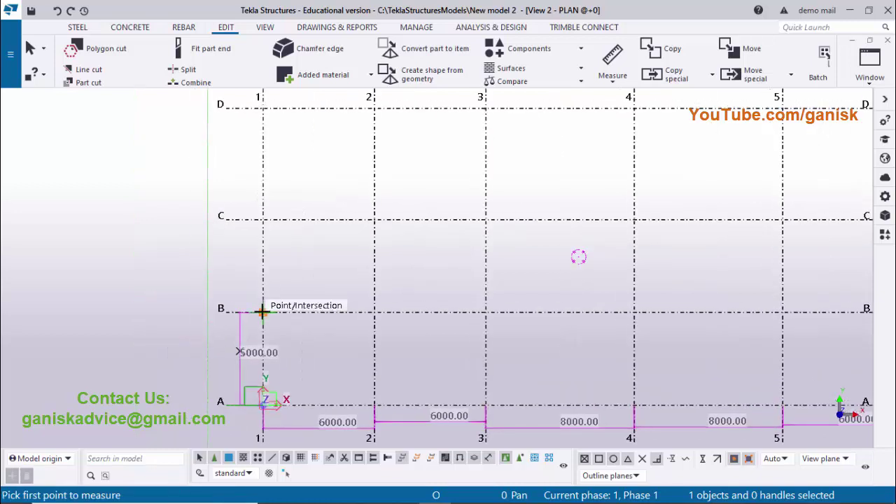
click(261, 302)
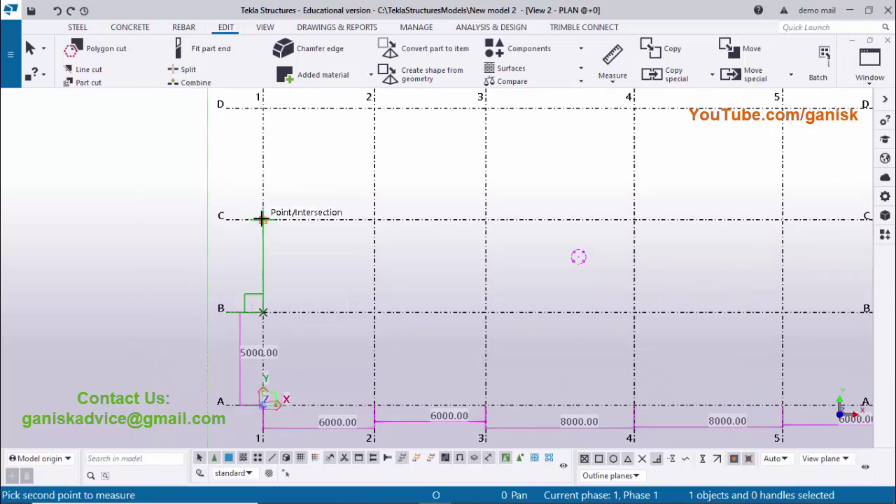
click(234, 259)
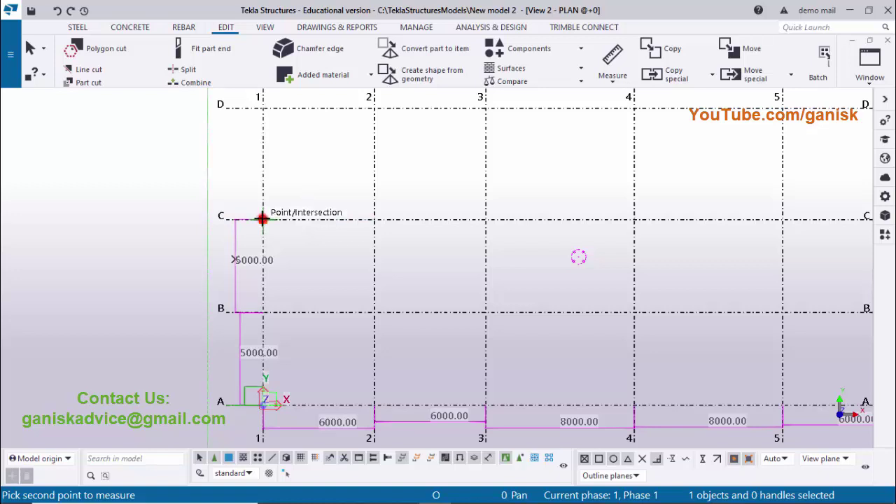
scroll(304, 231, up, 2)
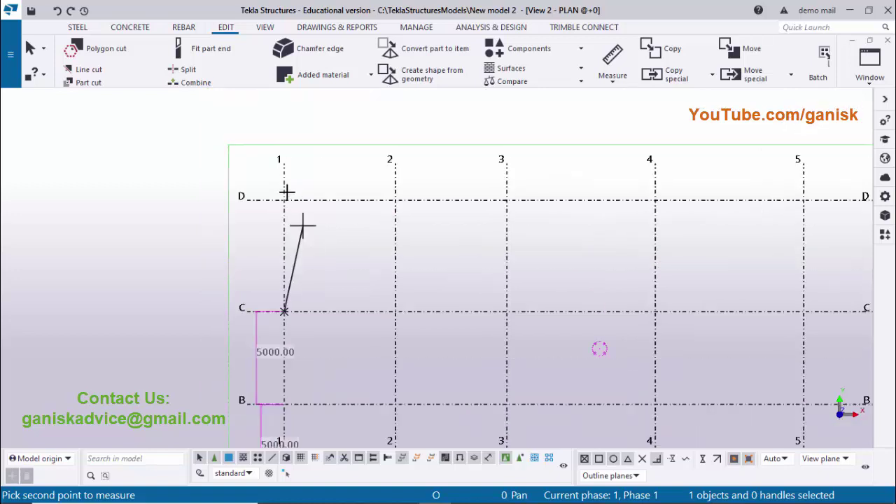
click(284, 201)
click(256, 249)
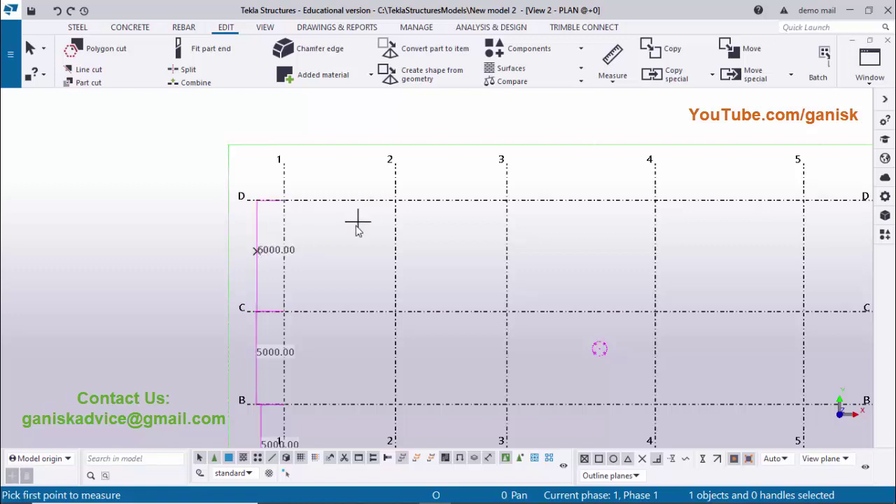
- Compare the measured spacings of grid lines 1 to 6 with the example plan in Adobe Reader, ending in Tekla Structures
scroll(354, 253, down, 2)
middle_drag(345, 250, 287, 161)
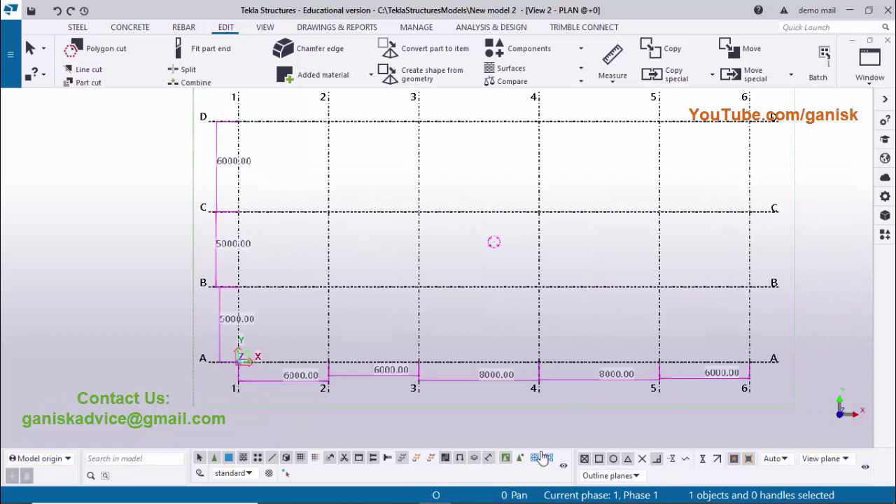
click(413, 493)
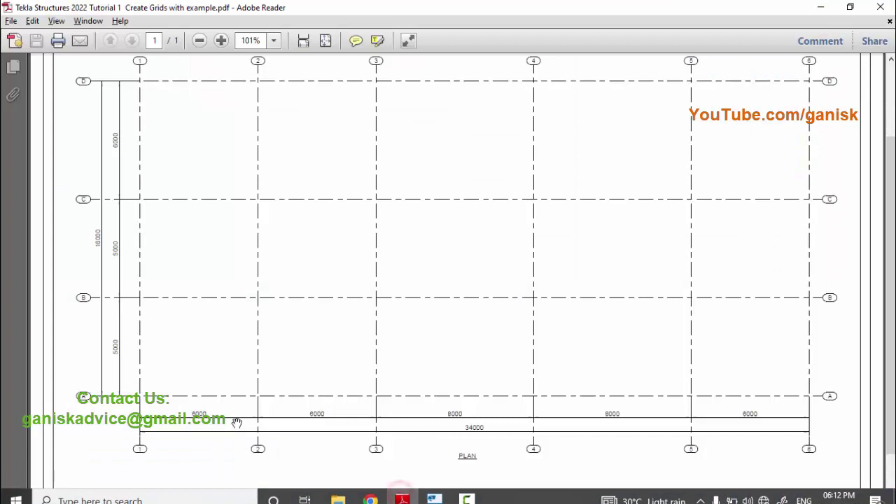
ctrl+scroll(230, 430, up, 2)
ctrl+scroll(216, 413, down, 2)
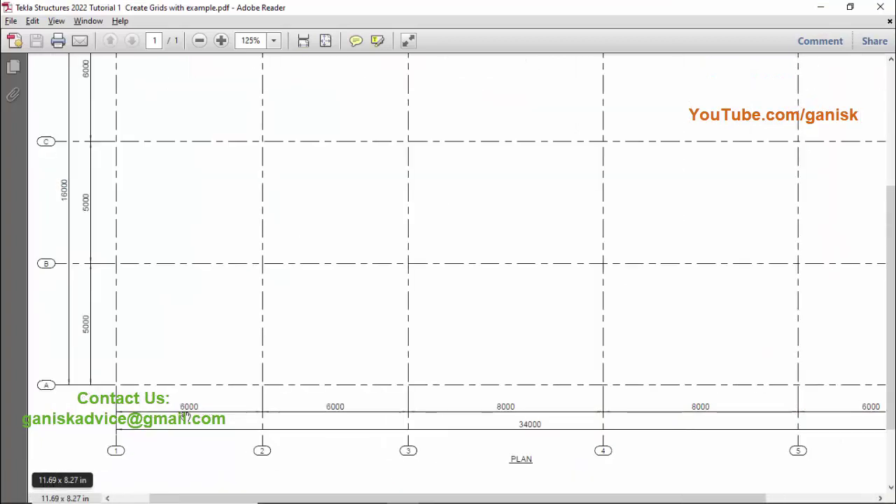
ctrl+scroll(410, 413, up, 1)
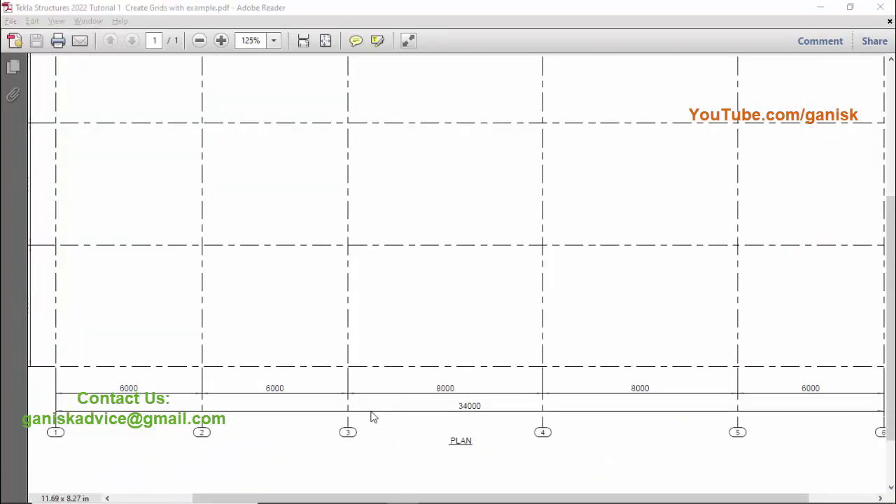
key(alt+Tab)
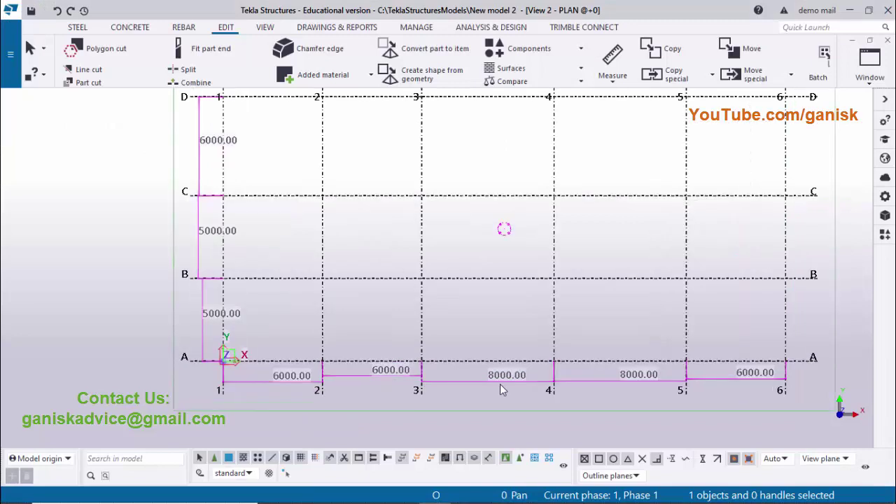
key(alt+Tab)
scroll(694, 401, right, 3)
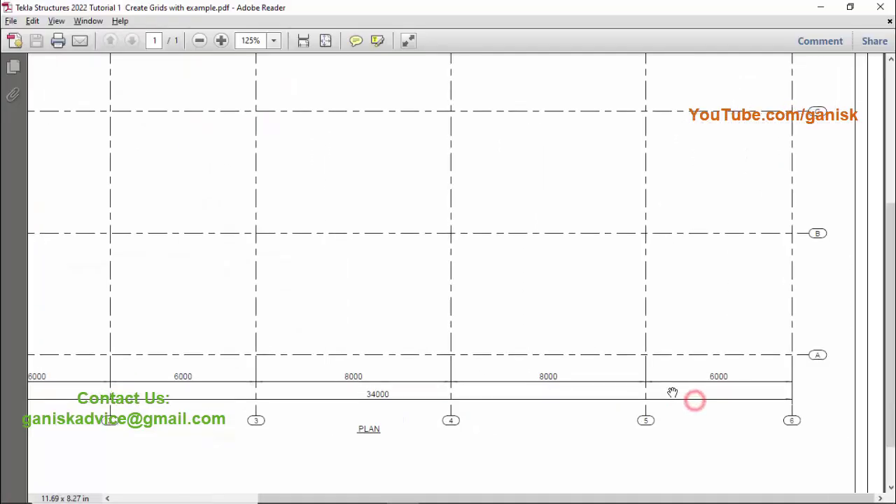
key(alt+Tab)
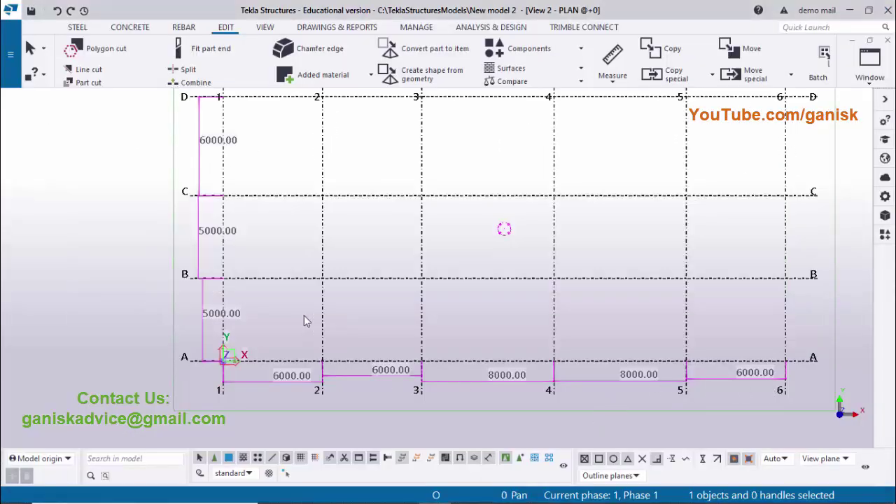
- Compare the measured spacings of grid lines A to D with the example plan in Adobe Reader, then return to the whole grid in Tekla Structures
middle_drag(307, 321, 352, 404)
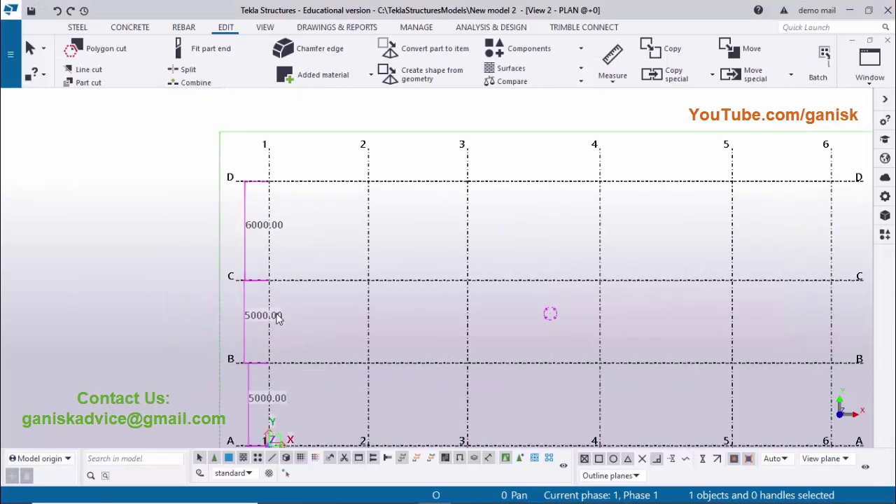
key(alt+Tab)
drag(170, 306, 231, 378)
drag(150, 250, 149, 327)
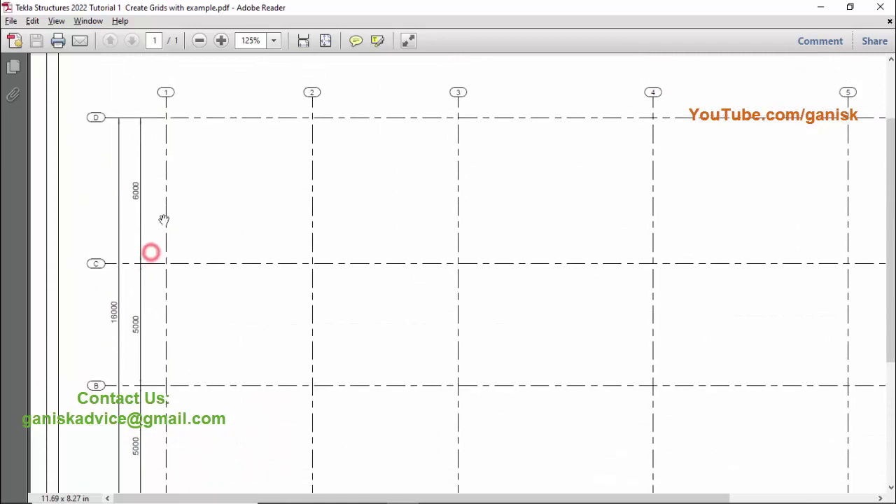
key(alt+Tab)
scroll(364, 252, down, 4)
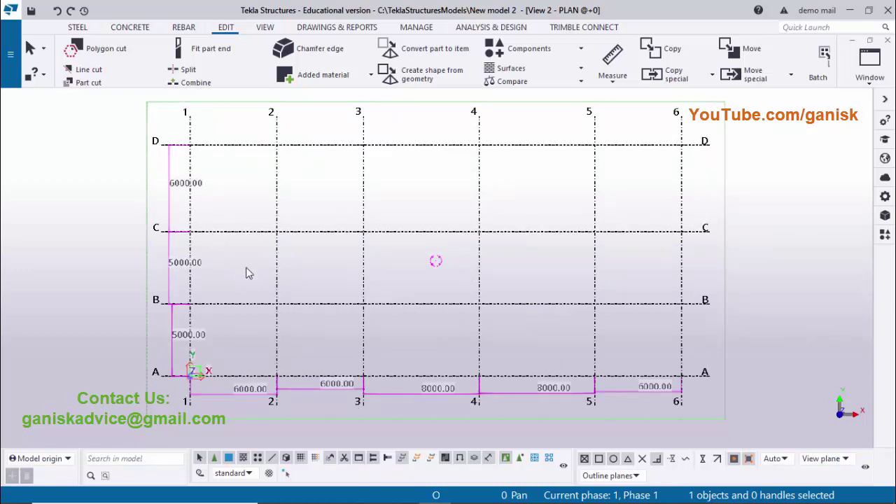
- Redraw the plan view to clear the temporary dimensions, and switch to the 3D model view
right_click(767, 207)
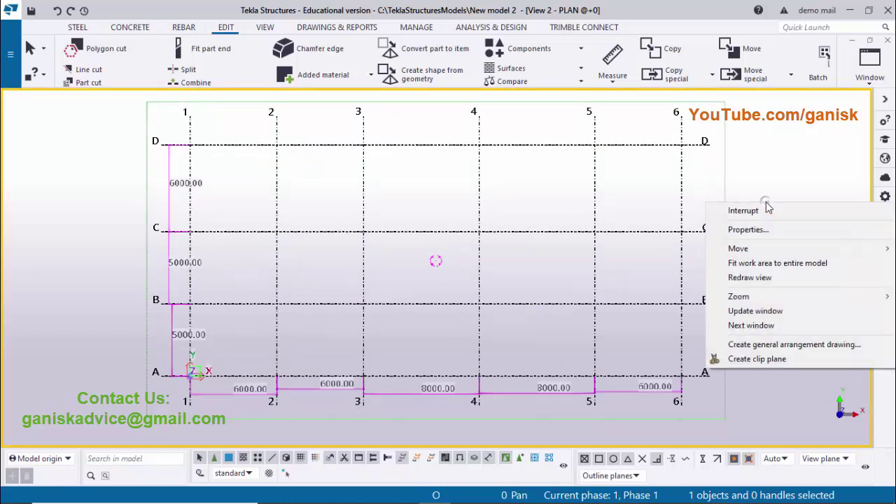
click(761, 280)
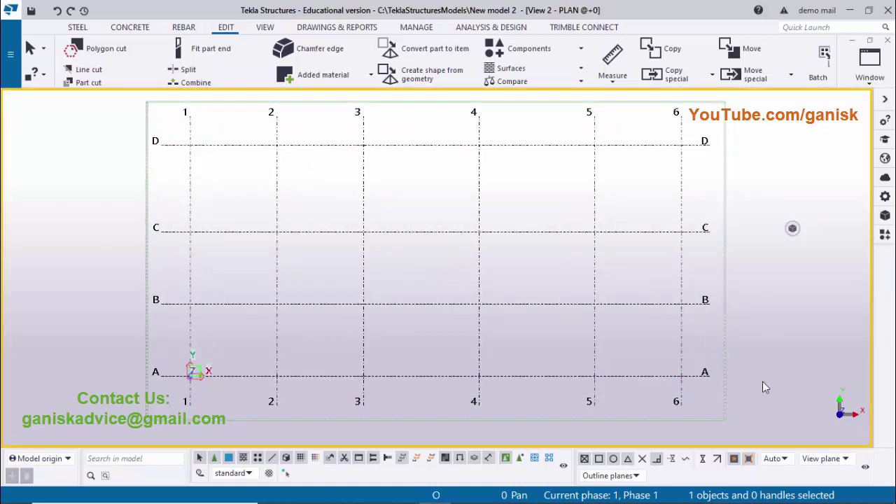
click(870, 63)
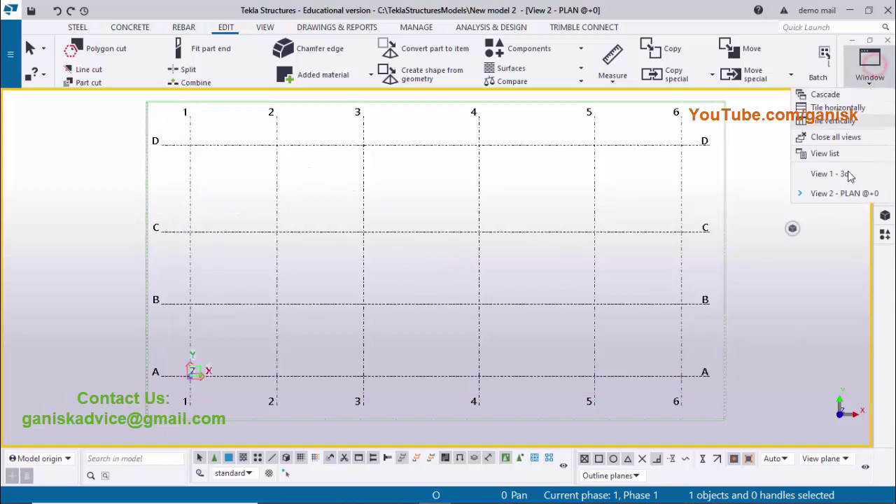
click(788, 172)
ctrl+middle_drag(459, 296, 215, 139)
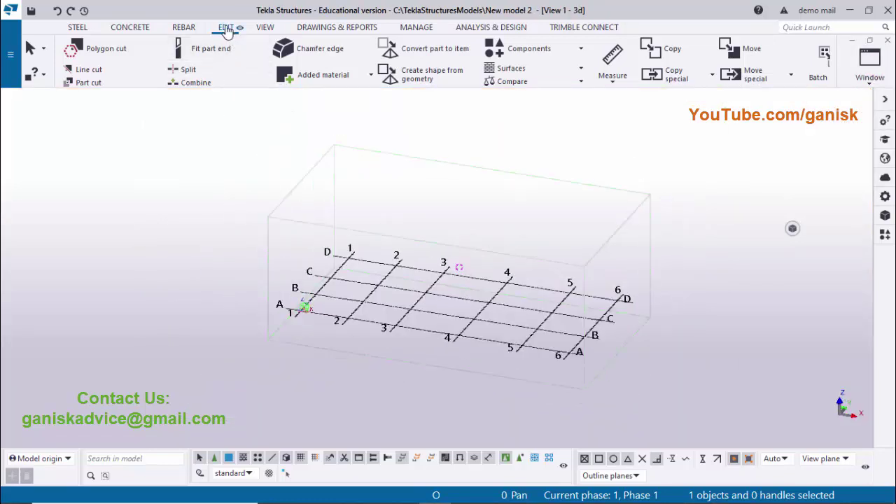
click(620, 83)
click(614, 78)
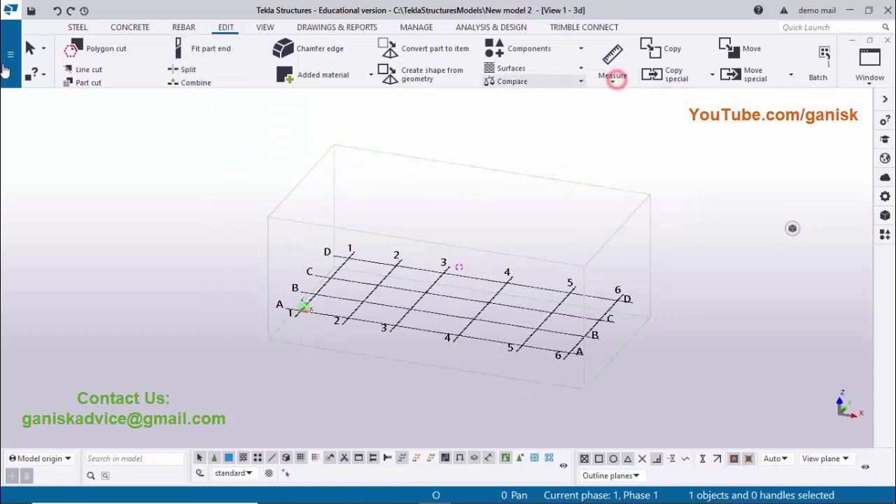
click(77, 27)
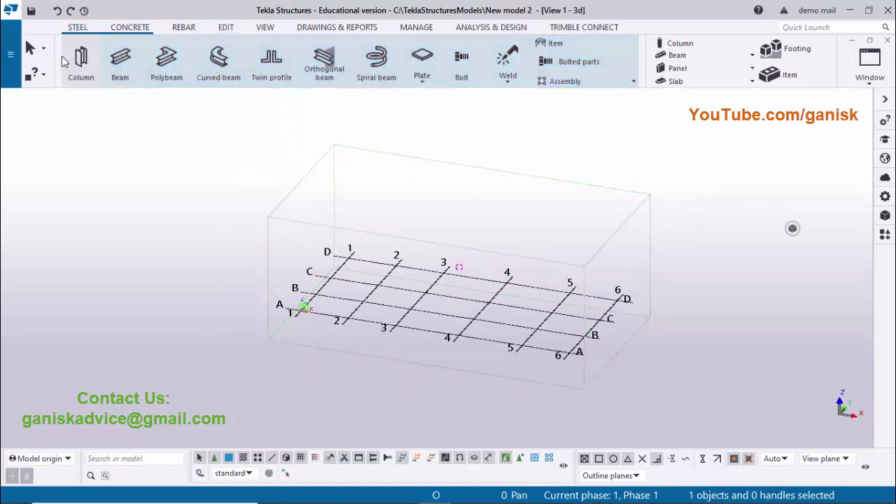